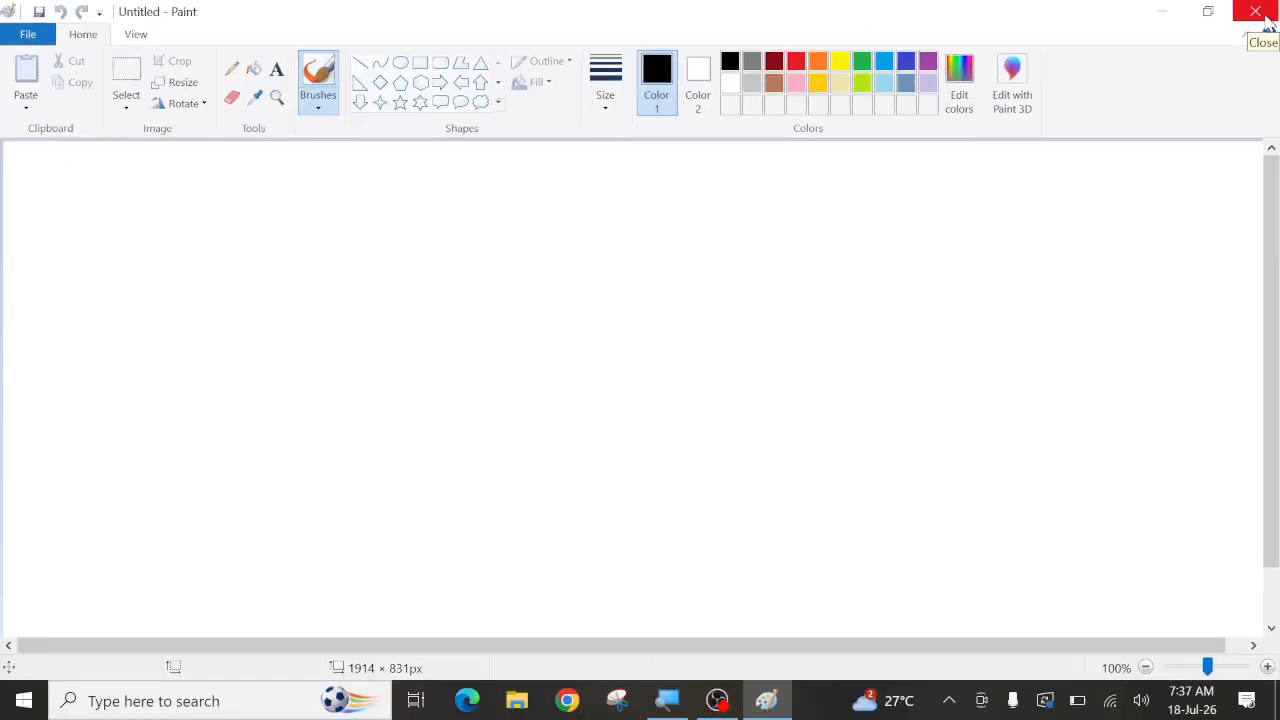
- Close the empty Paint window and reopen Paint by searching Windows for "paint"
{"action": "left_click", "coordinate": [1266, 24]}
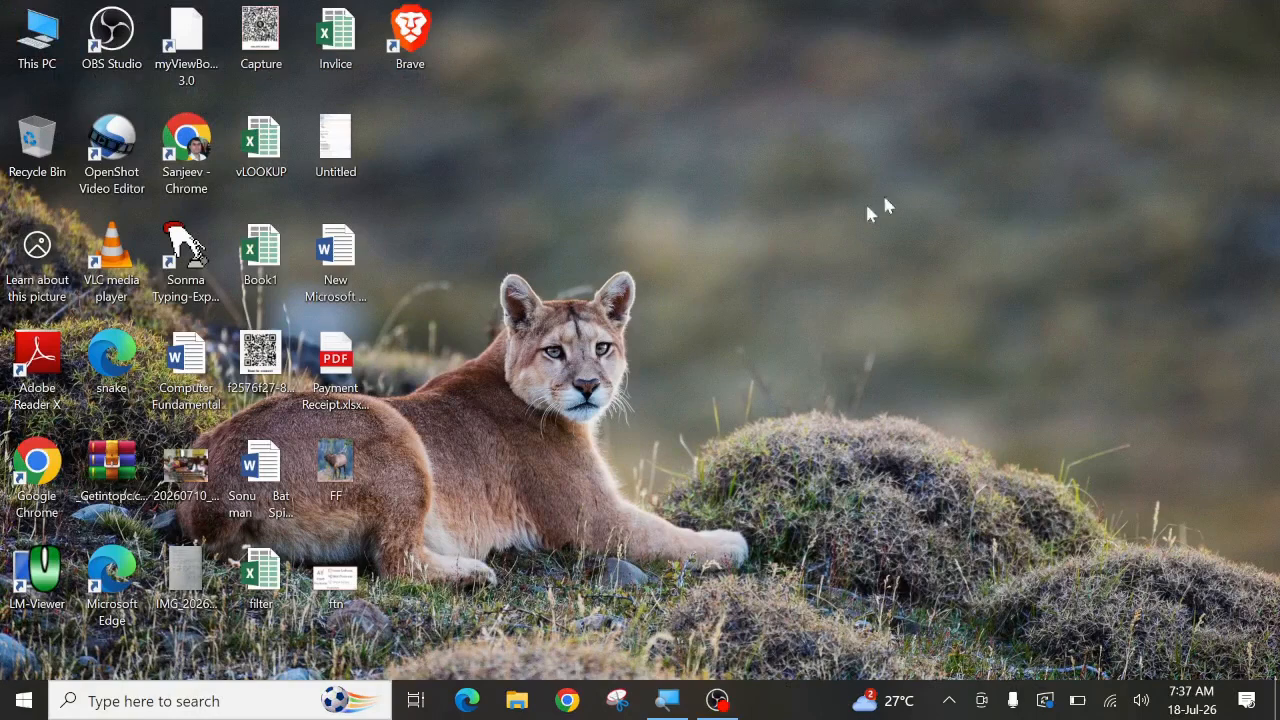
{"action": "left_click", "coordinate": [143, 710]}
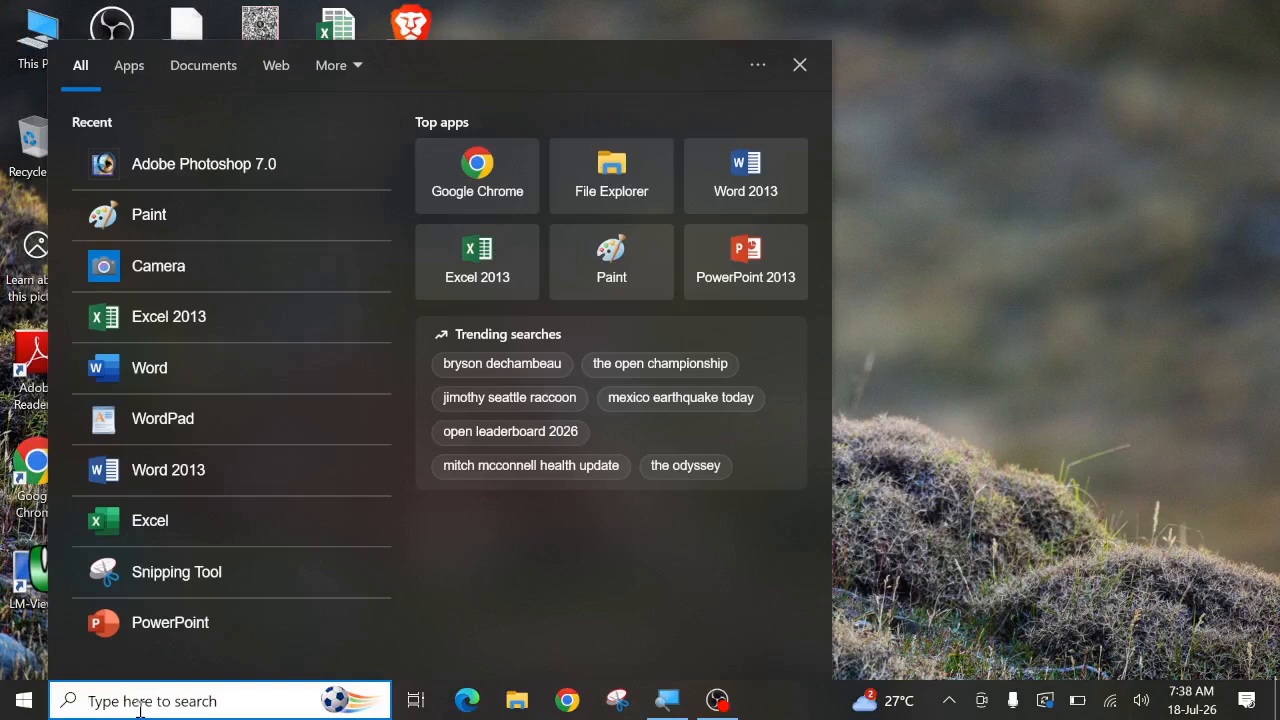
{"action": "type", "text": "p"}
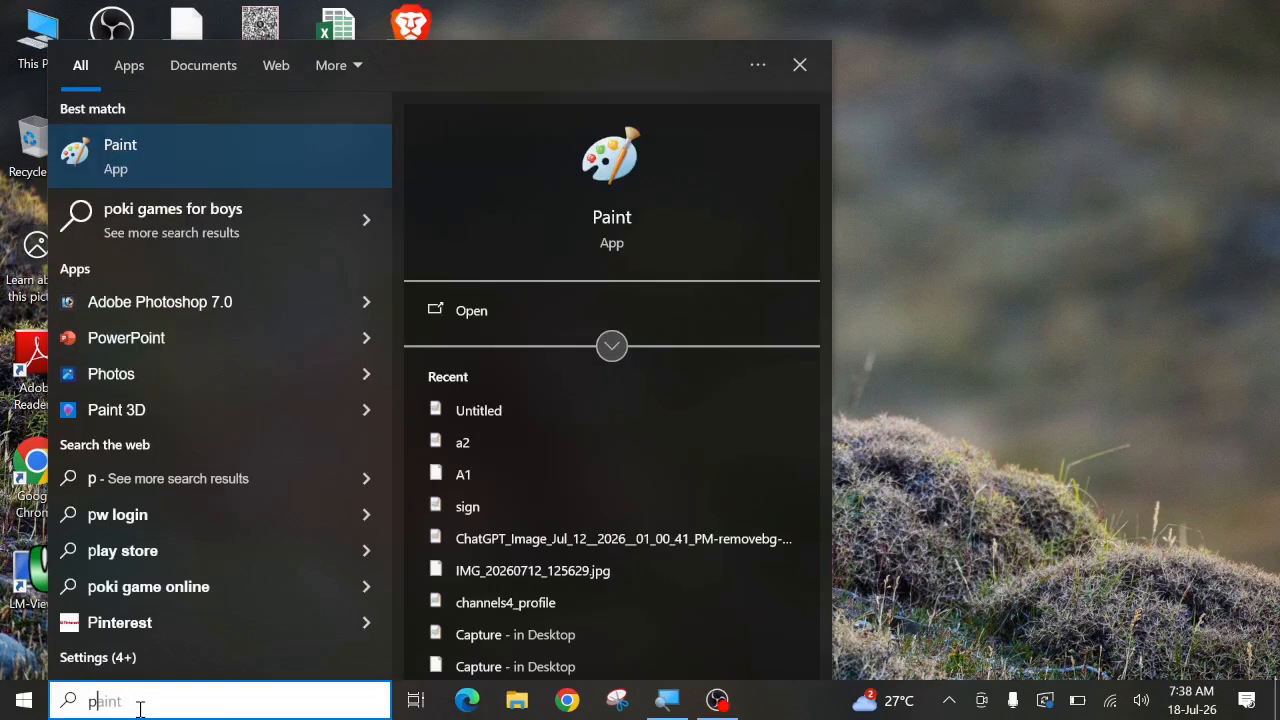
{"action": "type", "text": "a"}
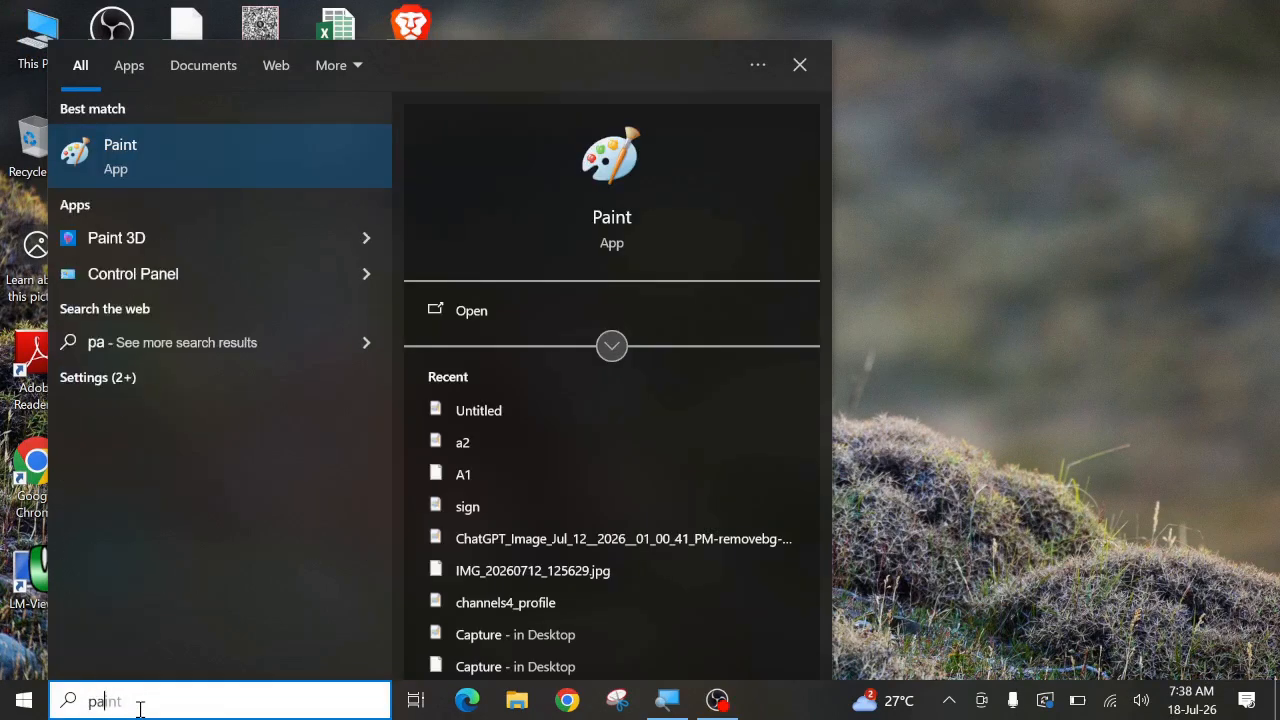
{"action": "type", "text": "int"}
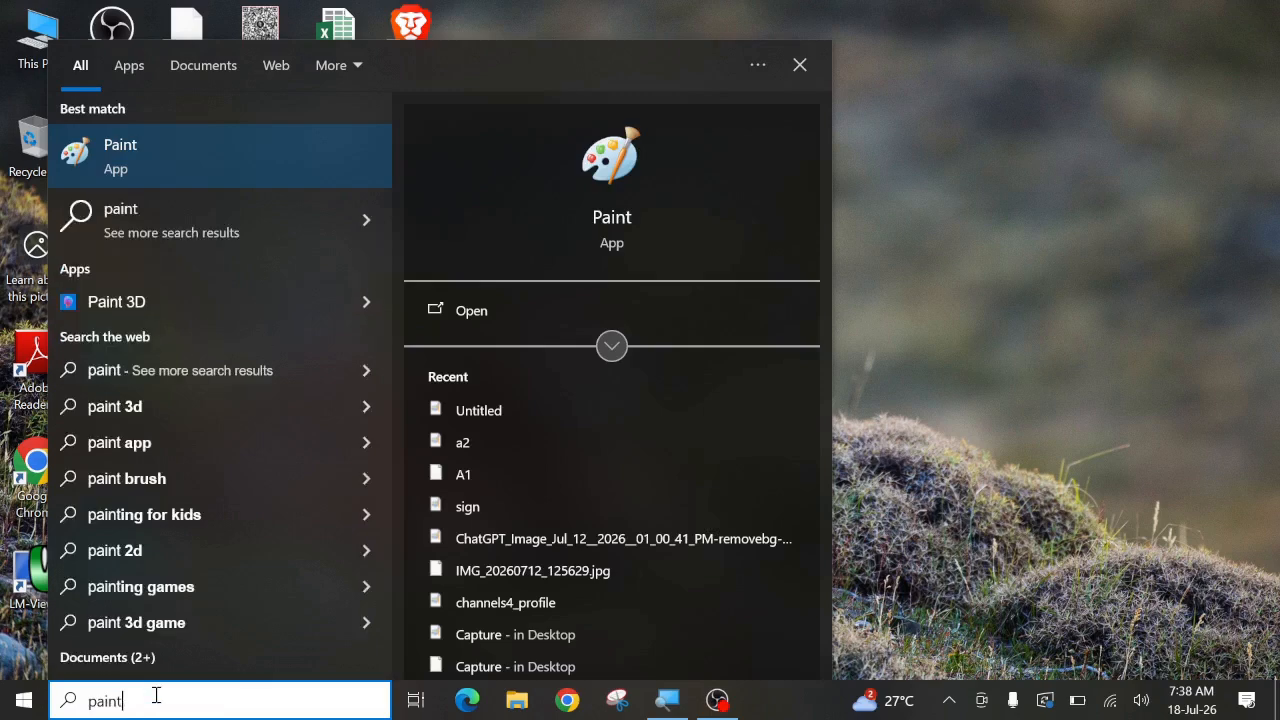
{"action": "left_click", "coordinate": [138, 166]}
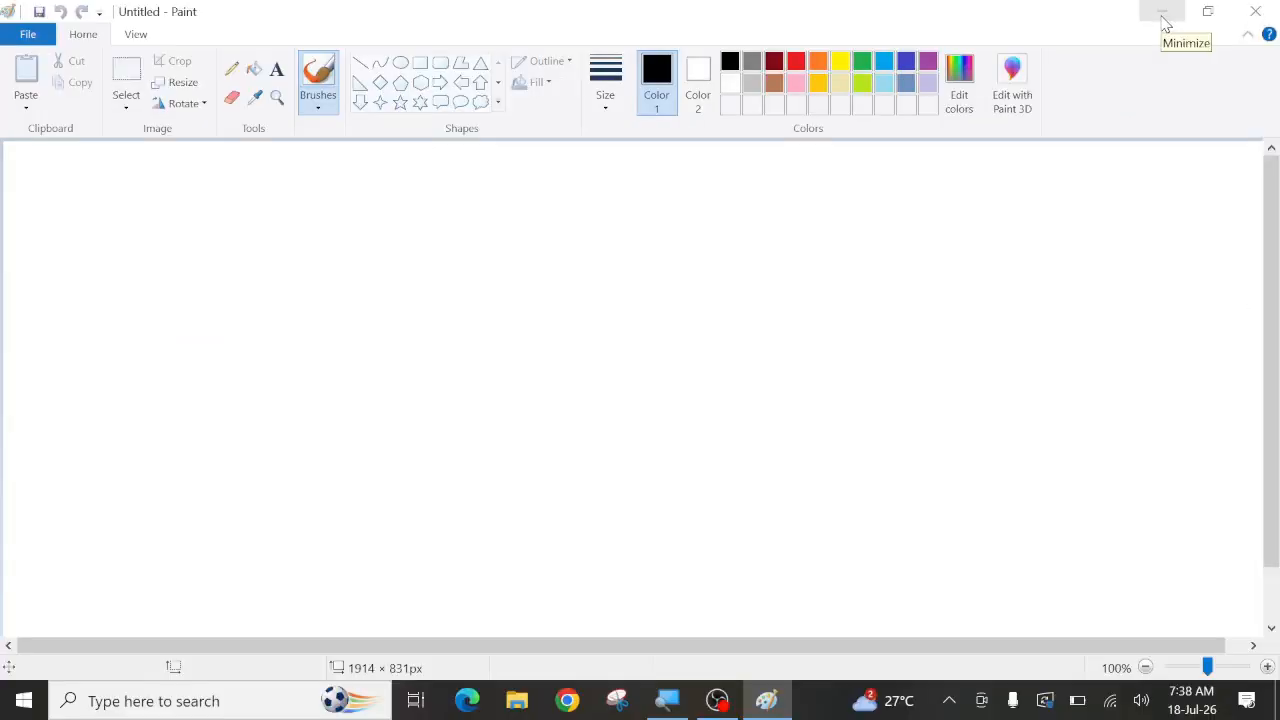
- Minimize the Paint window and bring it back onto the screen
{"action": "left_click", "coordinate": [1161, 12]}
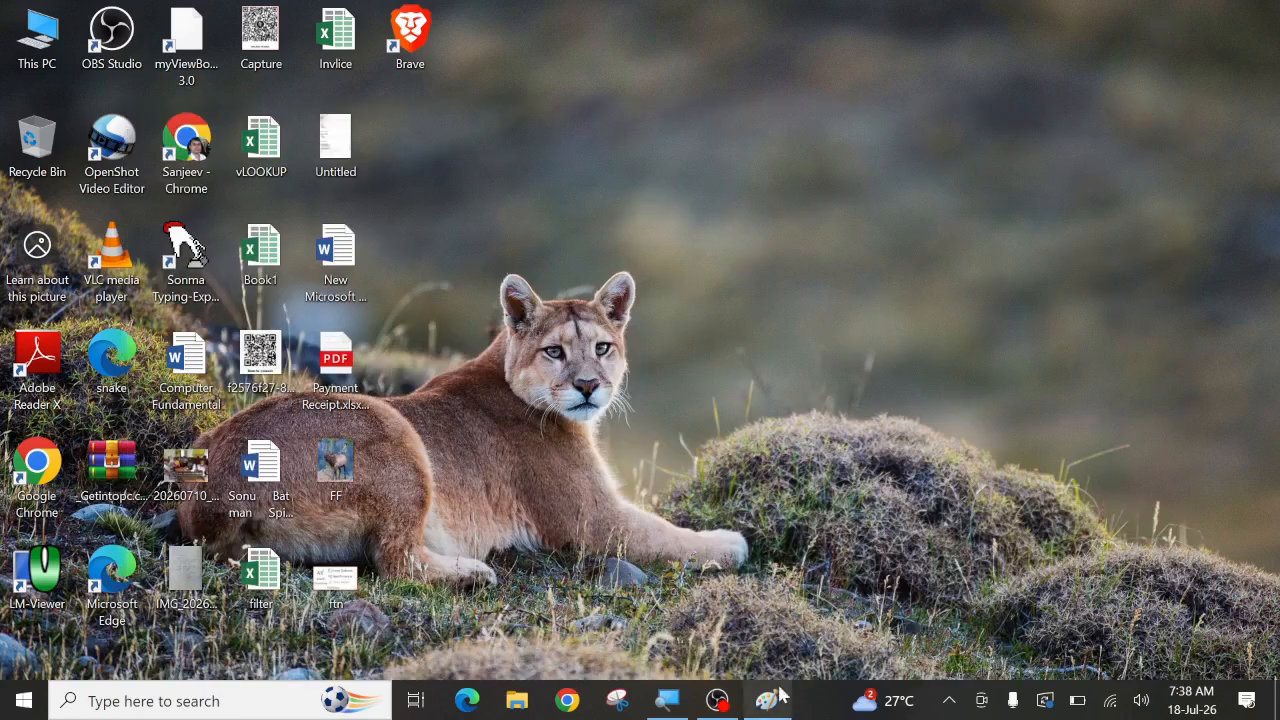
{"action": "left_click", "coordinate": [779, 703]}
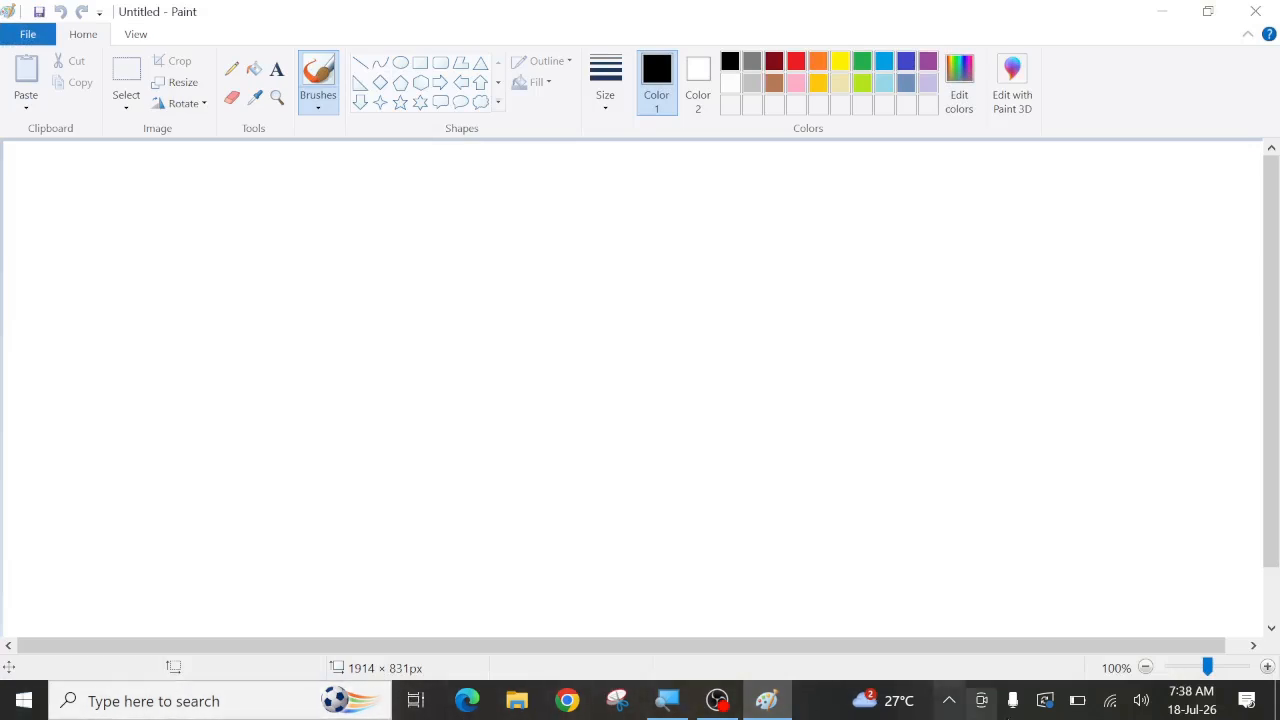
{"action": "left_click", "coordinate": [767, 702]}
{"action": "left_click", "coordinate": [767, 702]}
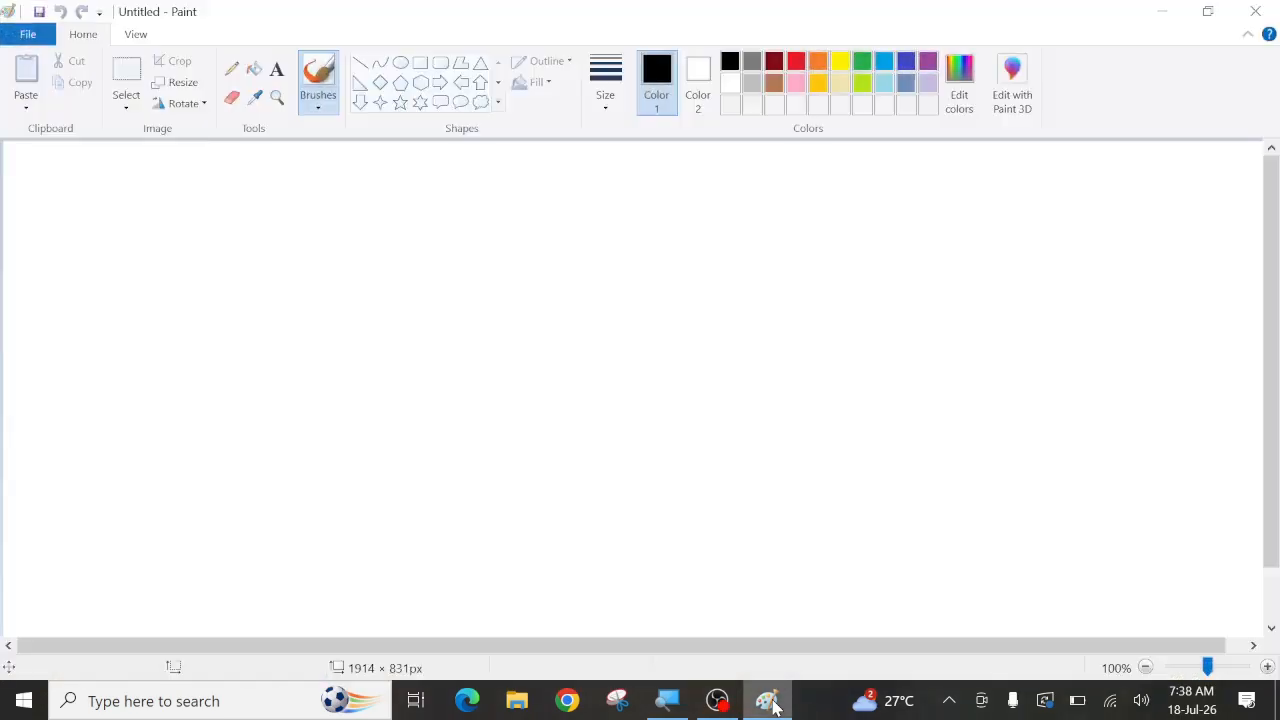
{"action": "key", "text": "F11"}
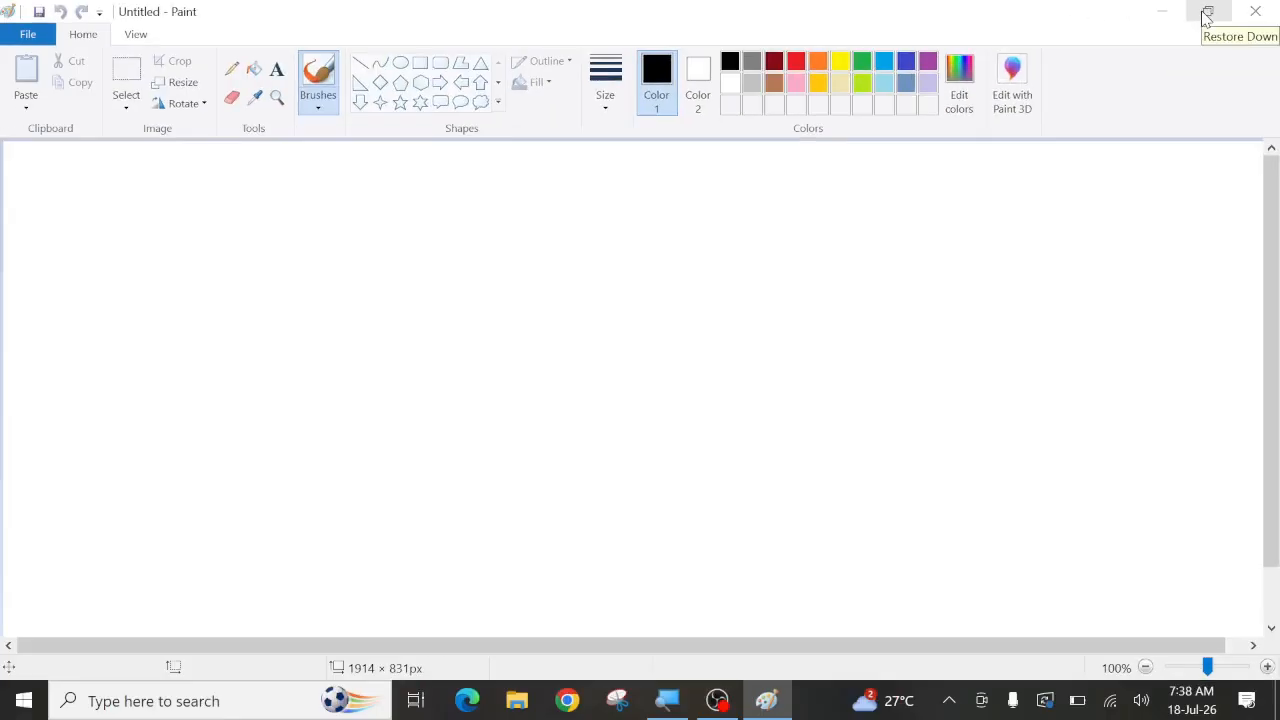
- Restore the Paint window down to a smaller size, try to enlarge it from its corner, and maximize it again
{"action": "left_click", "coordinate": [1206, 16]}
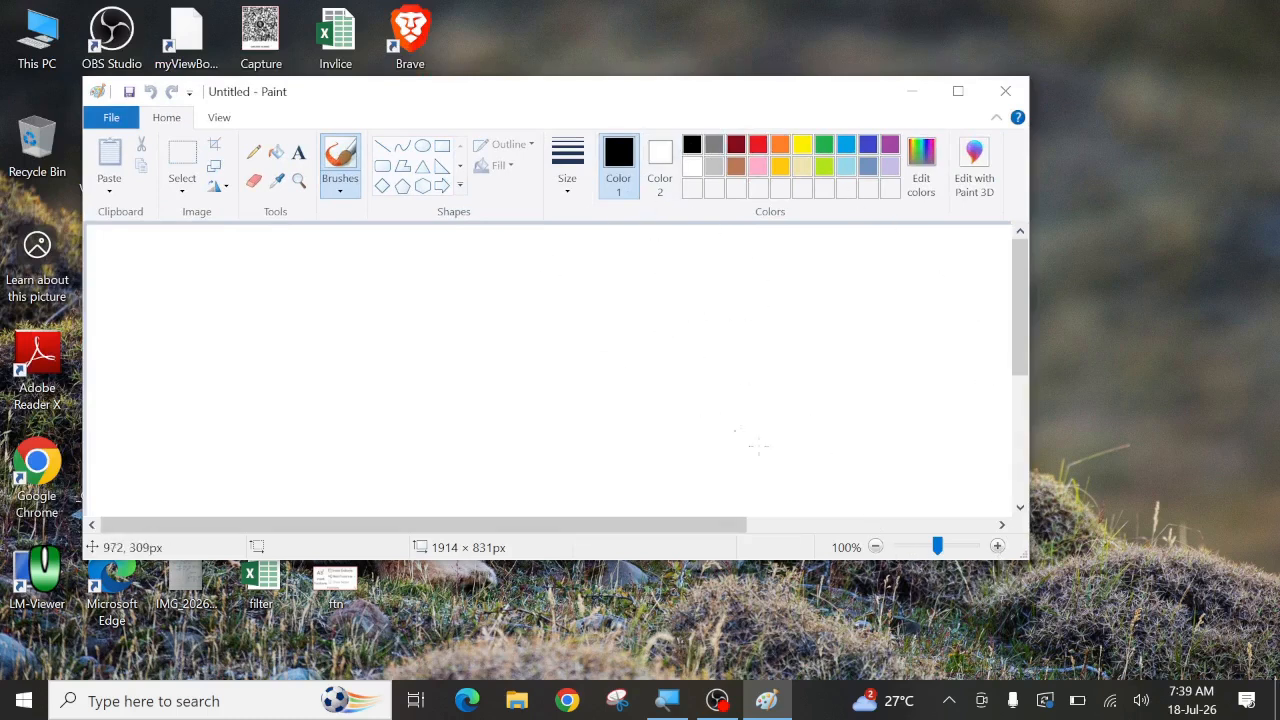
{"action": "mouse_move", "coordinate": [1030, 560]}
{"action": "left_mouse_down"}
{"action": "mouse_move", "coordinate": [1048, 642]}
{"action": "mouse_move", "coordinate": [1134, 638]}
{"action": "left_mouse_up"}
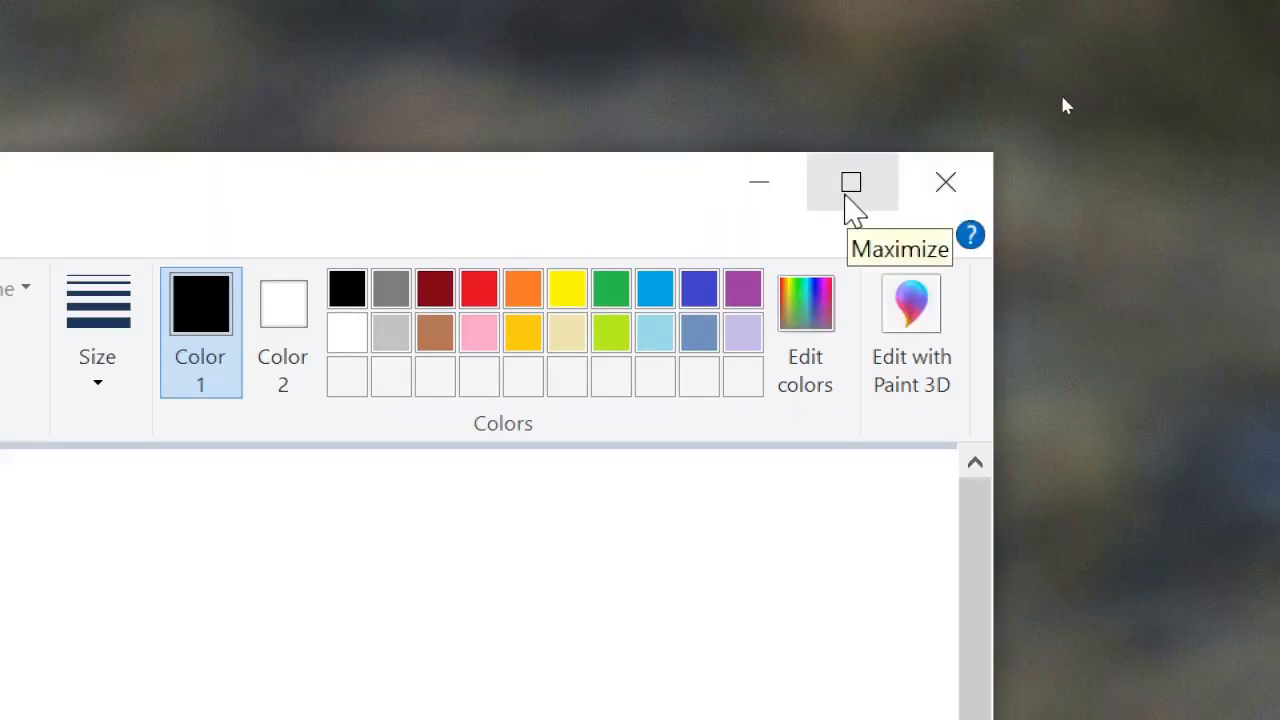
{"action": "left_click", "coordinate": [847, 200]}
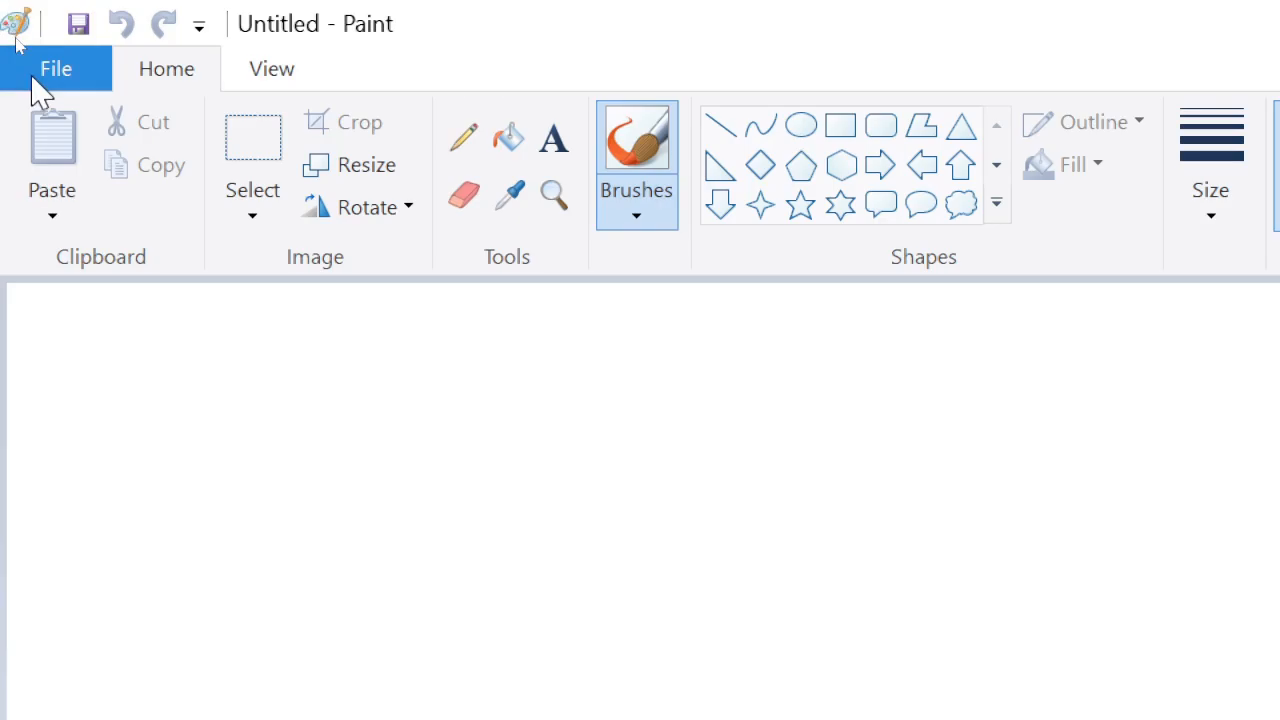
- Examine the file commands and compare the Home and View command sets
{"action": "left_click", "coordinate": [20, 38]}
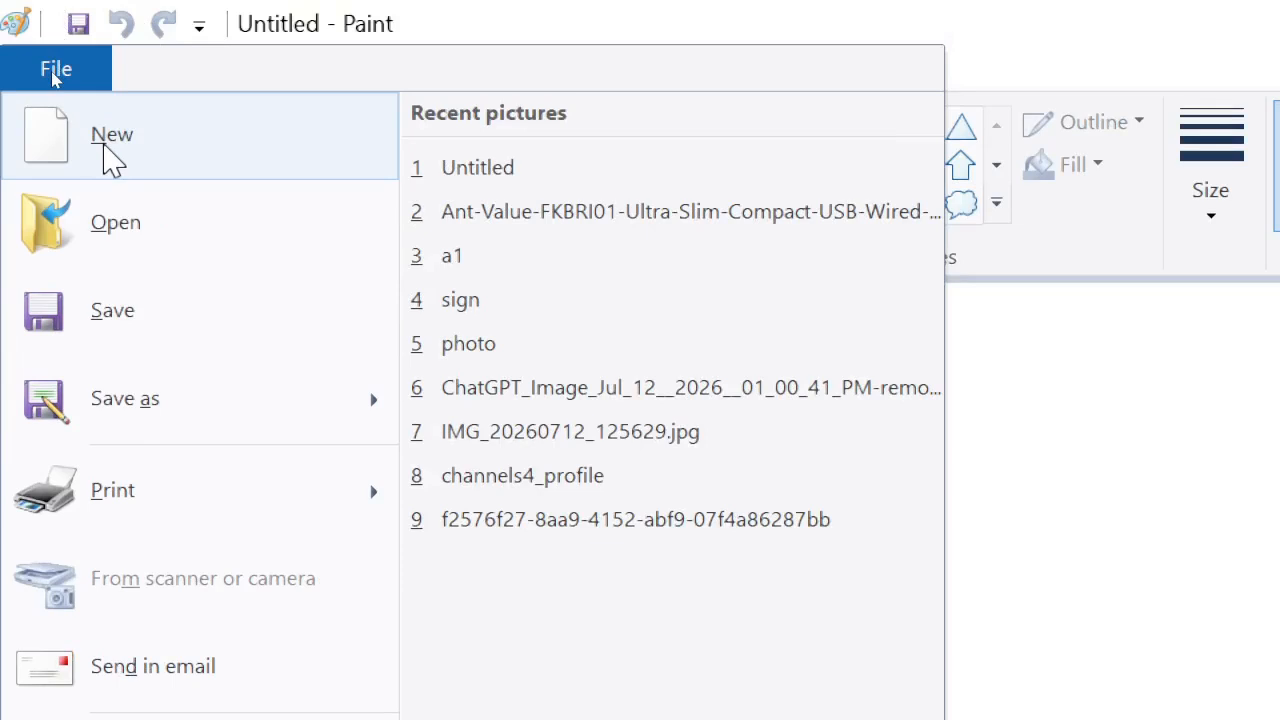
{"action": "left_click", "coordinate": [903, 6]}
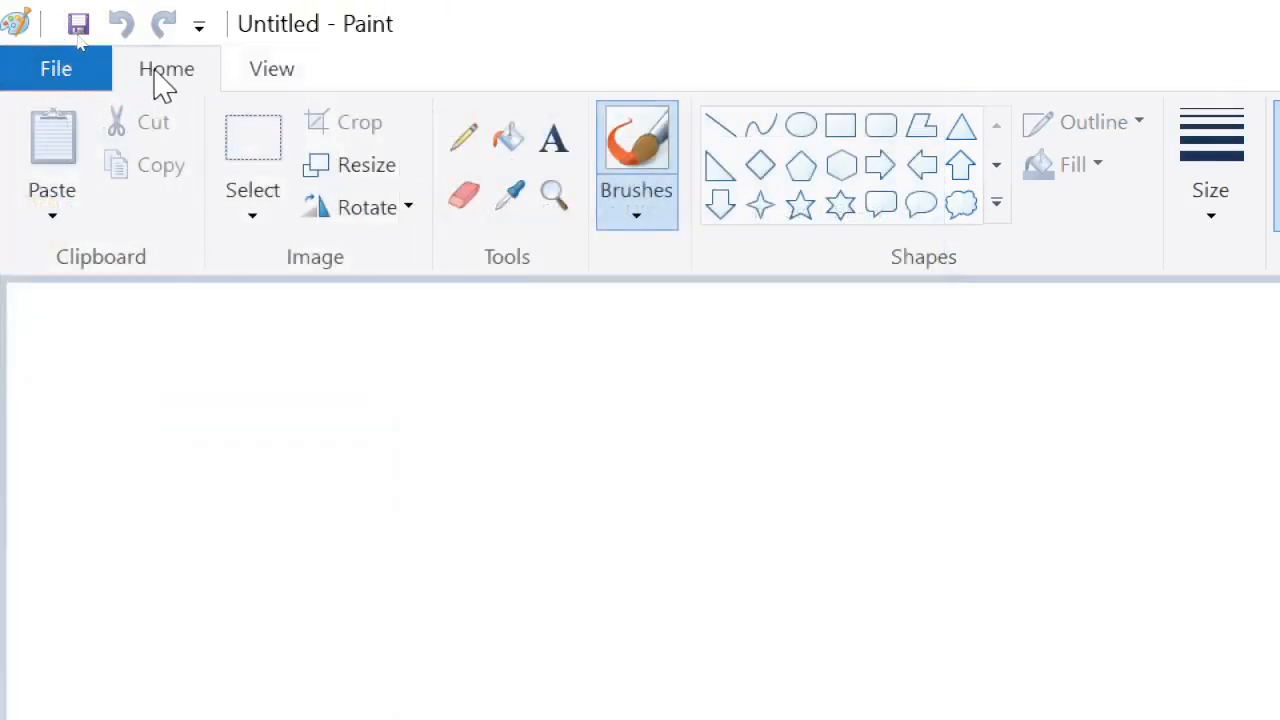
{"action": "left_click", "coordinate": [280, 86]}
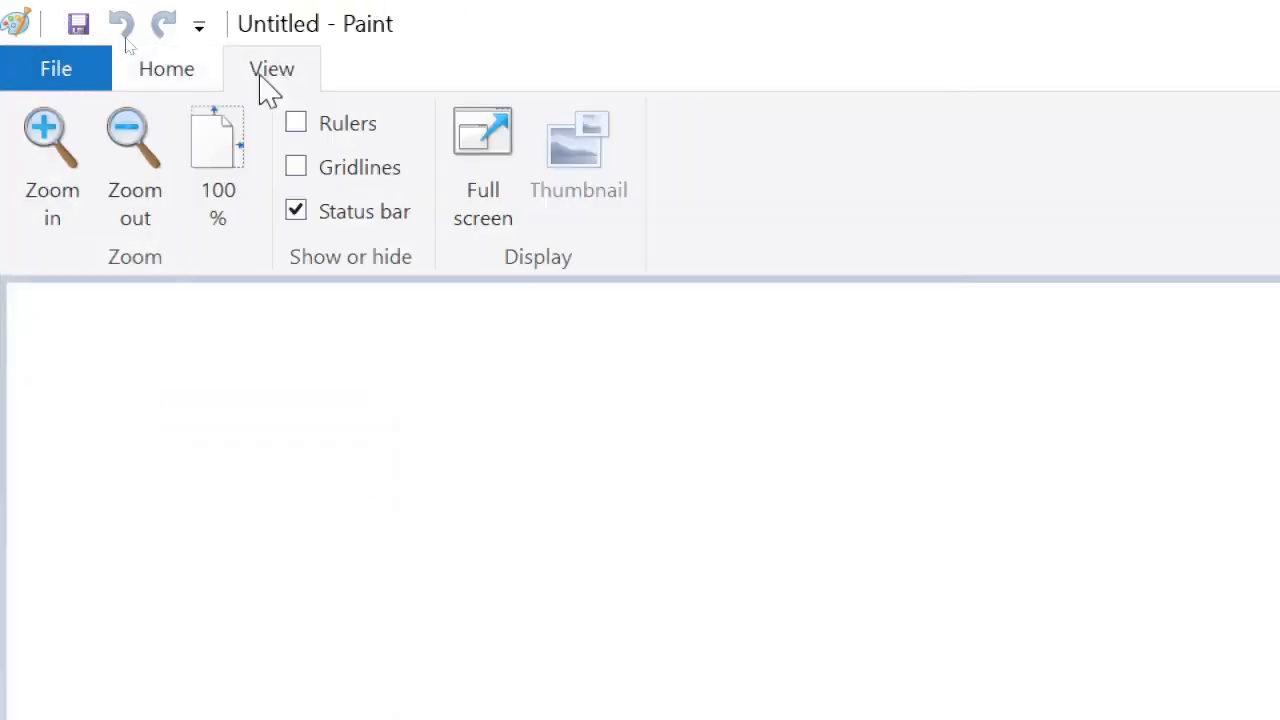
{"action": "left_click", "coordinate": [166, 83]}
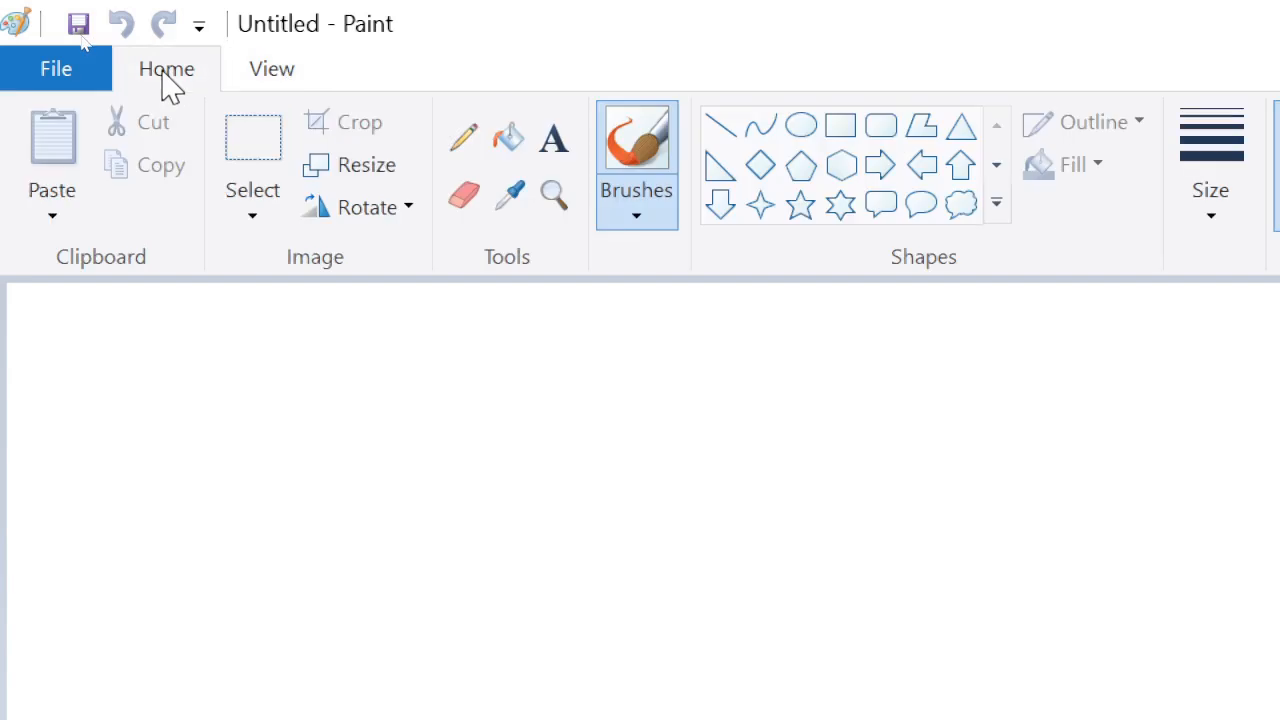
{"action": "left_click", "coordinate": [278, 86]}
{"action": "left_click", "coordinate": [170, 86]}
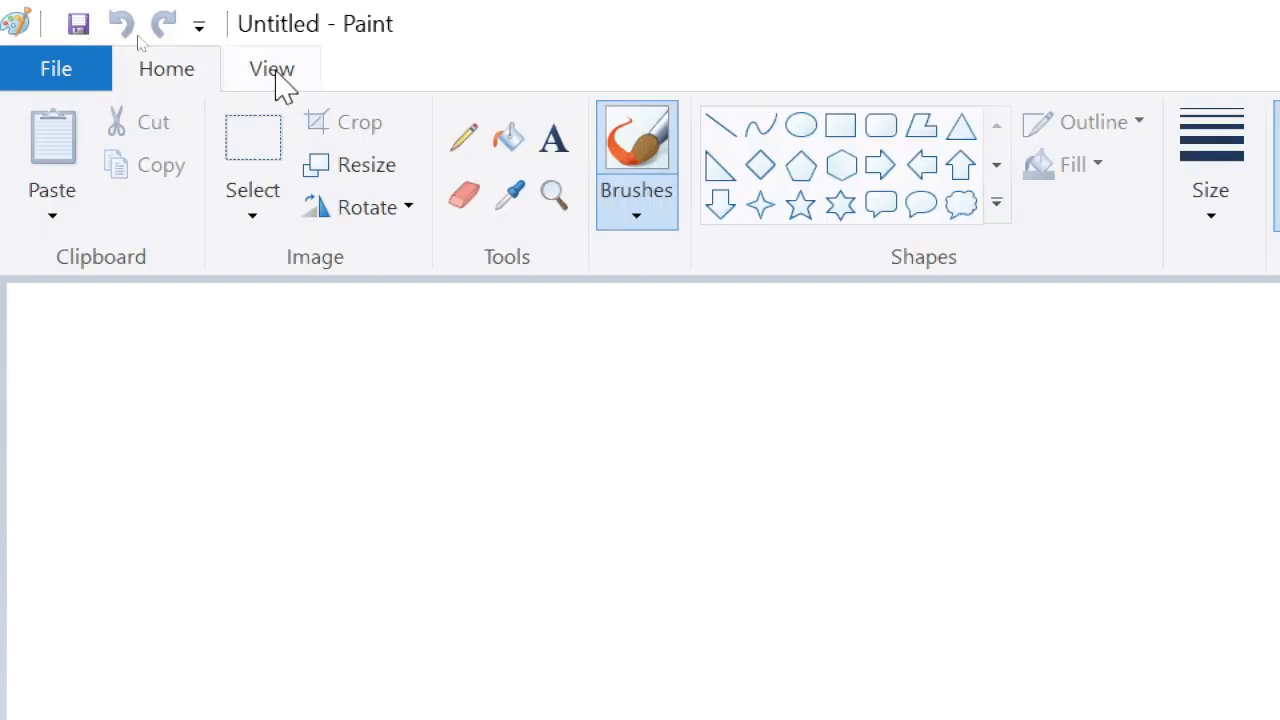
{"action": "left_click", "coordinate": [280, 86]}
{"action": "left_click", "coordinate": [166, 86]}
{"action": "left_click", "coordinate": [273, 86]}
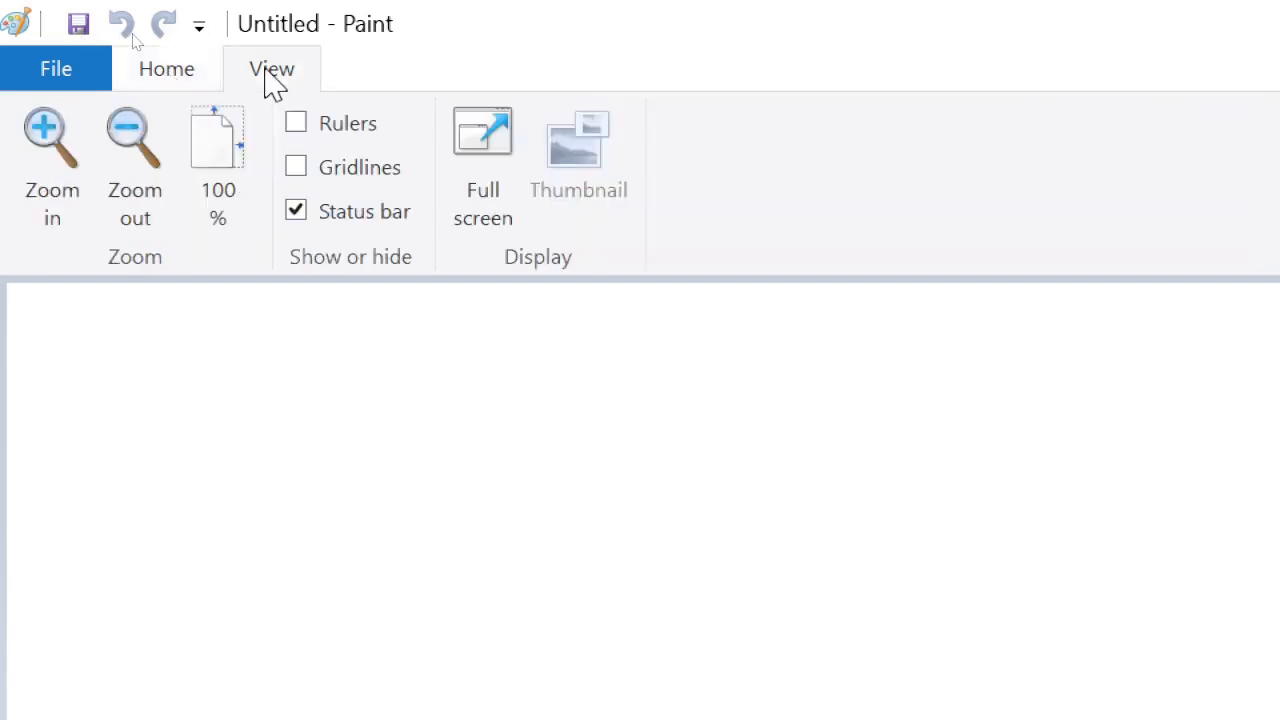
{"action": "left_click", "coordinate": [160, 78]}
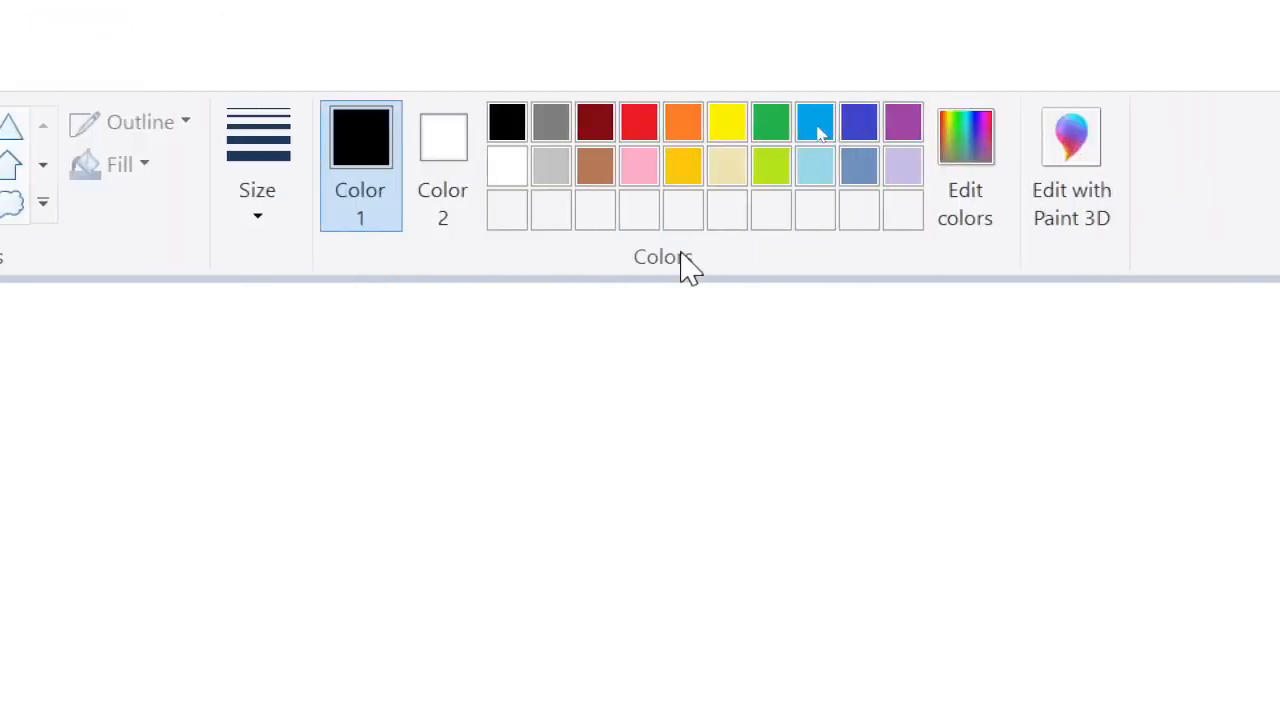
{"action": "left_click", "coordinate": [300, 72]}
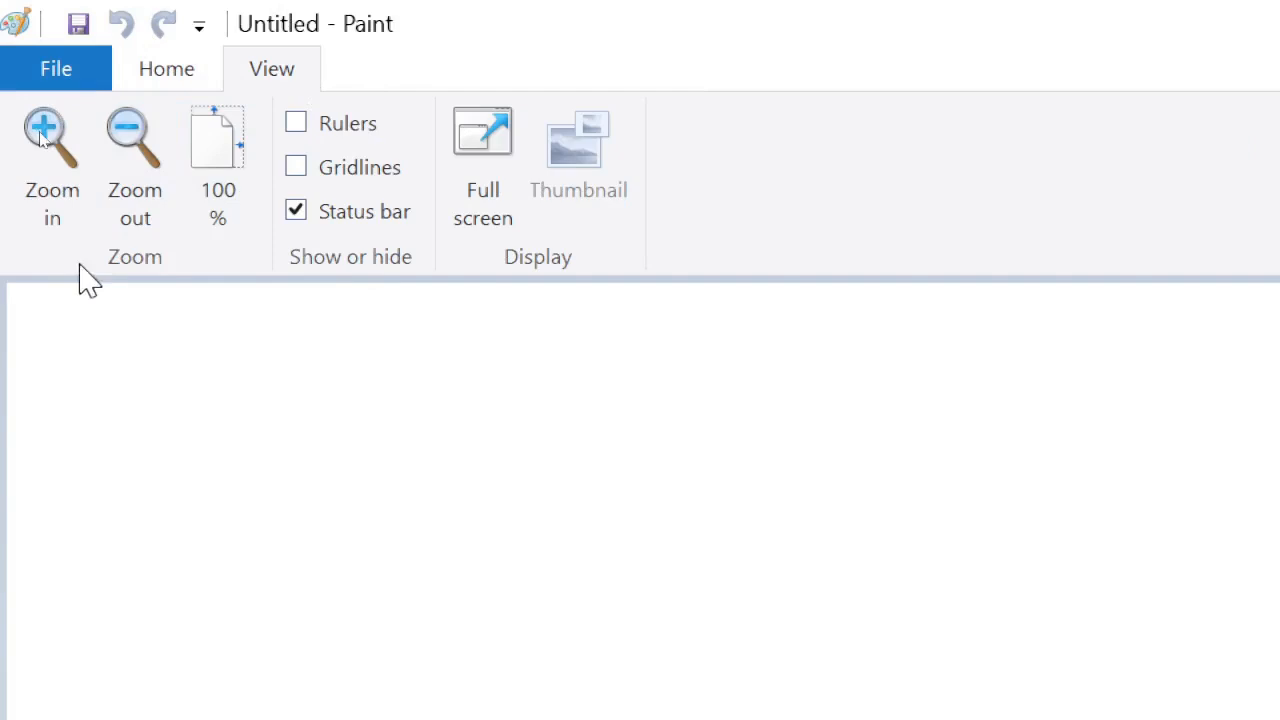
{"action": "left_click", "coordinate": [177, 78]}
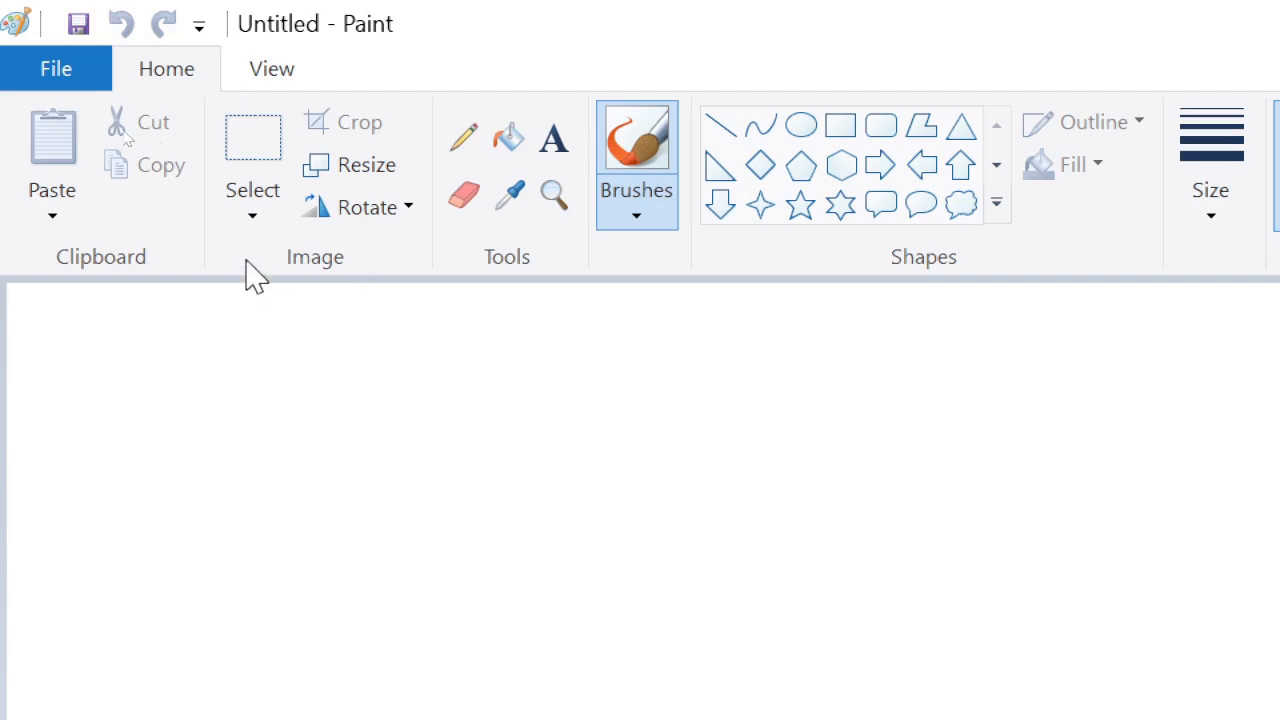
- Examine the selection options, brush types, line sizes, the Edit Colors dialog and the View commands
{"action": "left_click", "coordinate": [248, 230]}
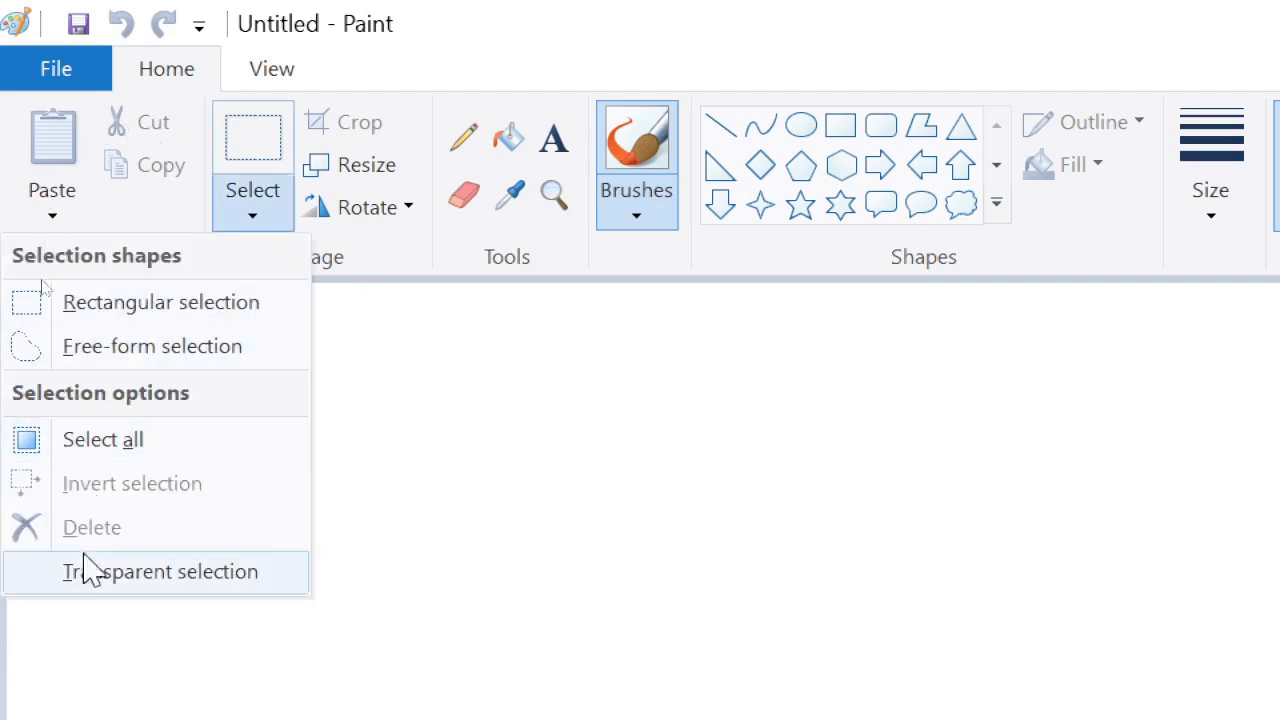
{"action": "left_click", "coordinate": [449, 271]}
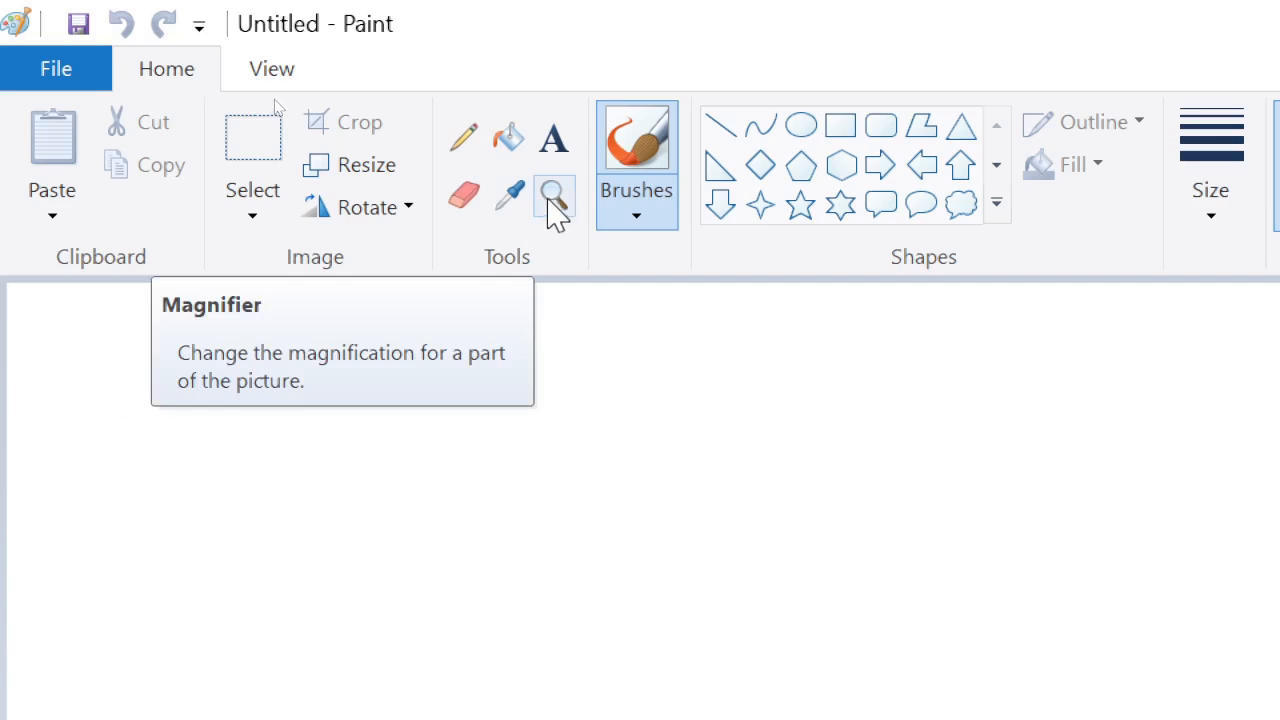
{"action": "left_click", "coordinate": [624, 228]}
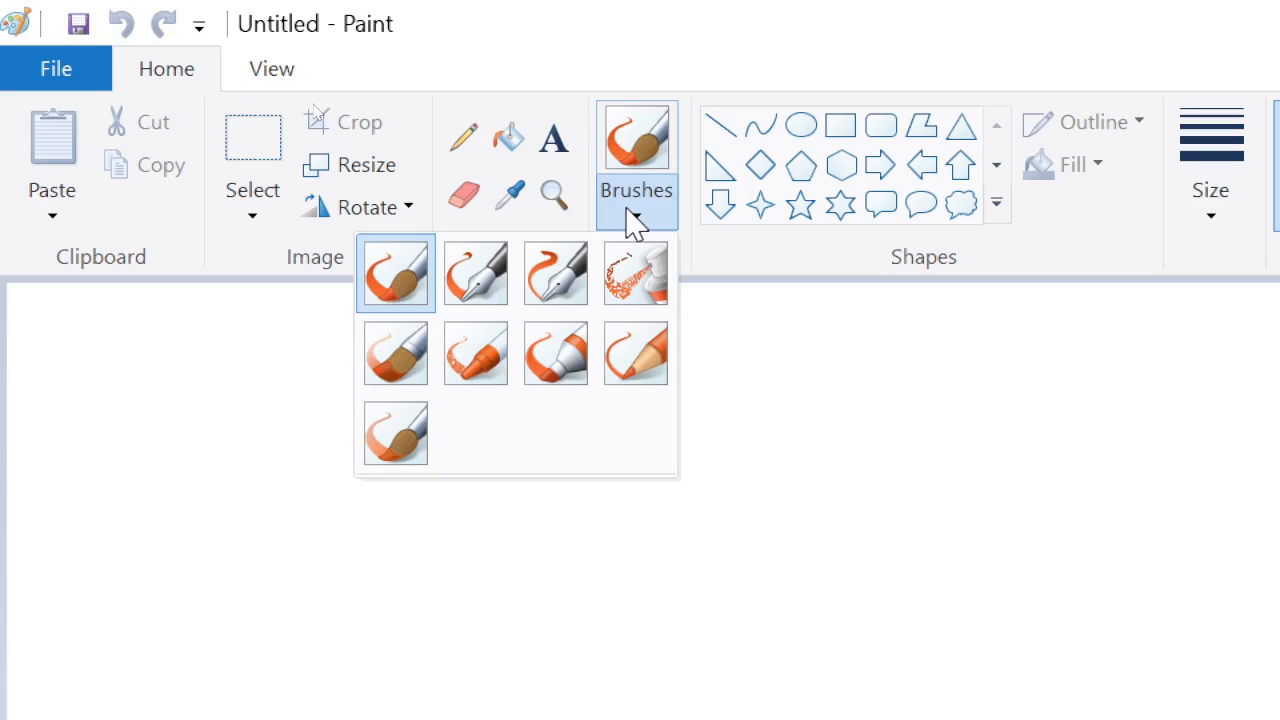
{"action": "left_click", "coordinate": [630, 222]}
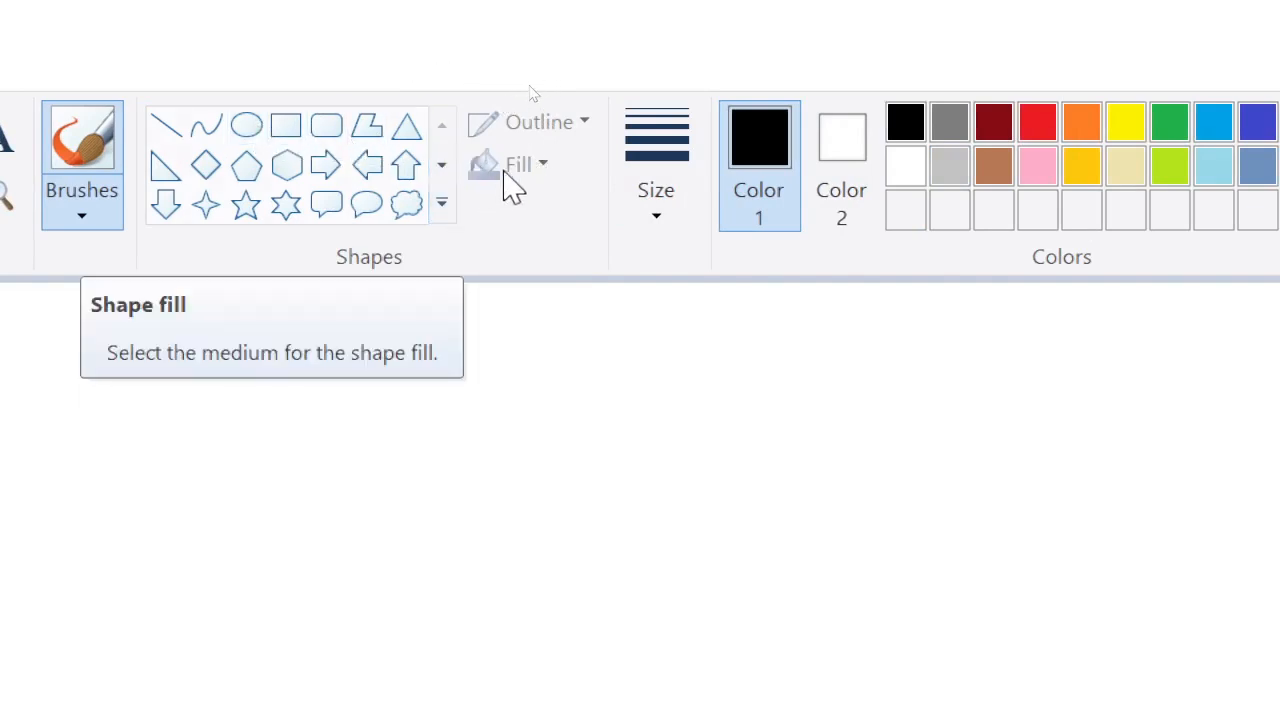
{"action": "left_click", "coordinate": [677, 200]}
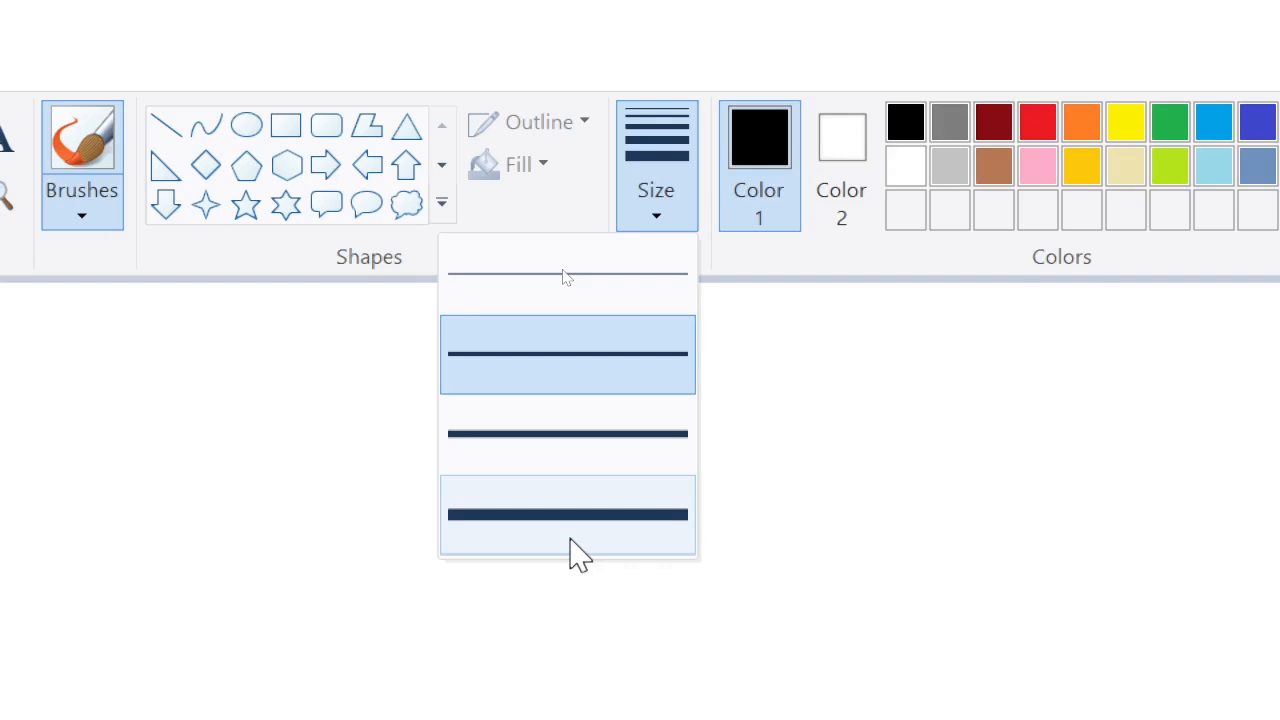
{"action": "left_click", "coordinate": [1214, 423]}
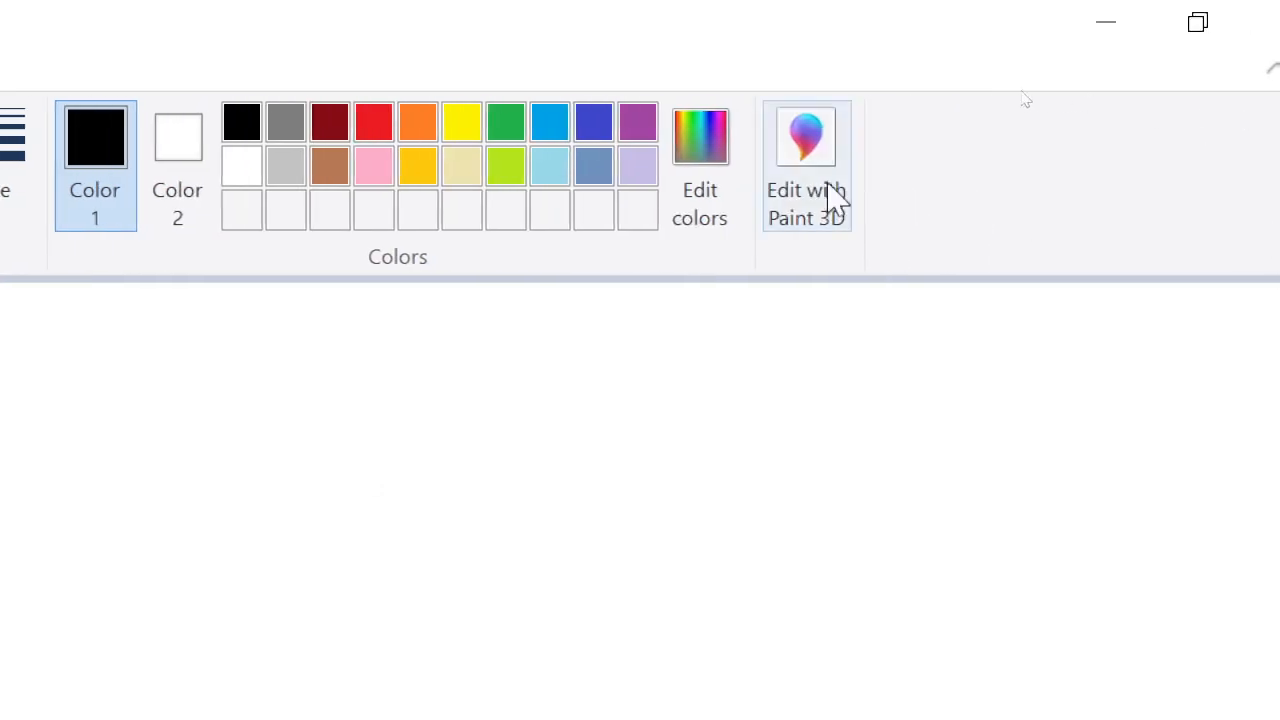
{"action": "left_click", "coordinate": [694, 157]}
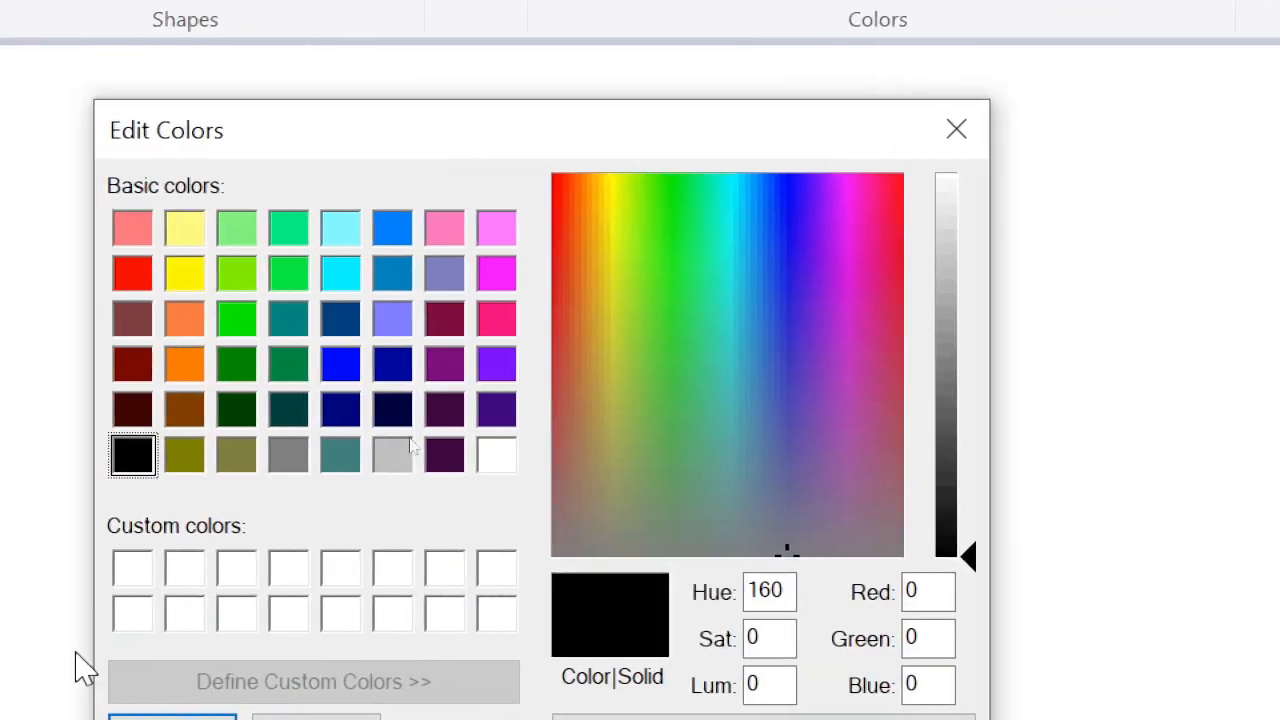
{"action": "left_click", "coordinate": [845, 177]}
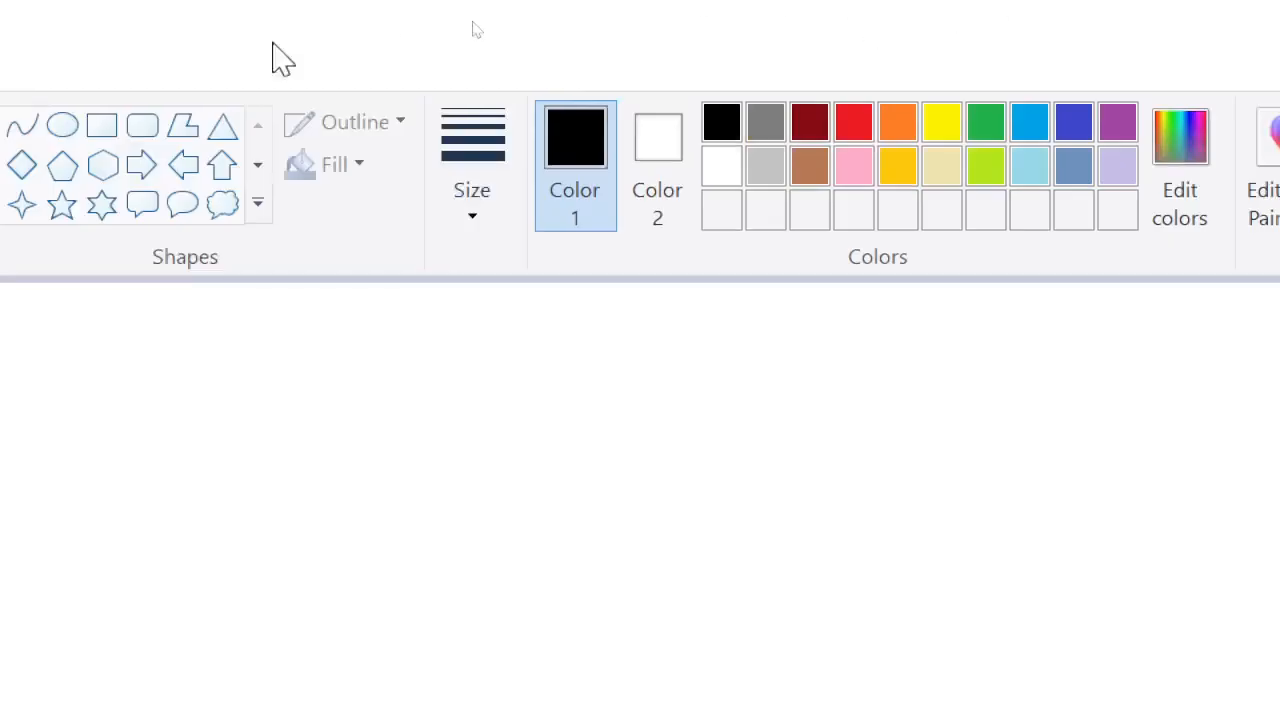
{"action": "left_click", "coordinate": [270, 76]}
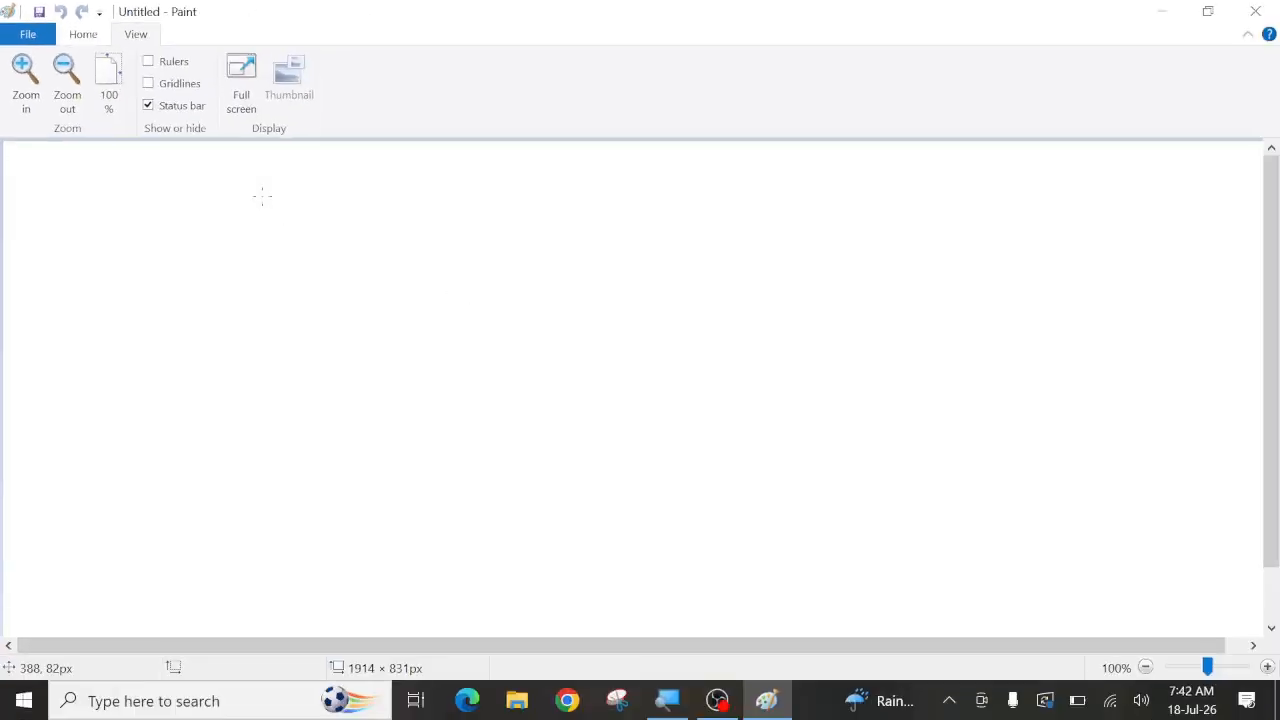
- Draw freehand looping lines across the blank canvas with the Pencil tool in black
{"action": "left_click", "coordinate": [80, 35]}
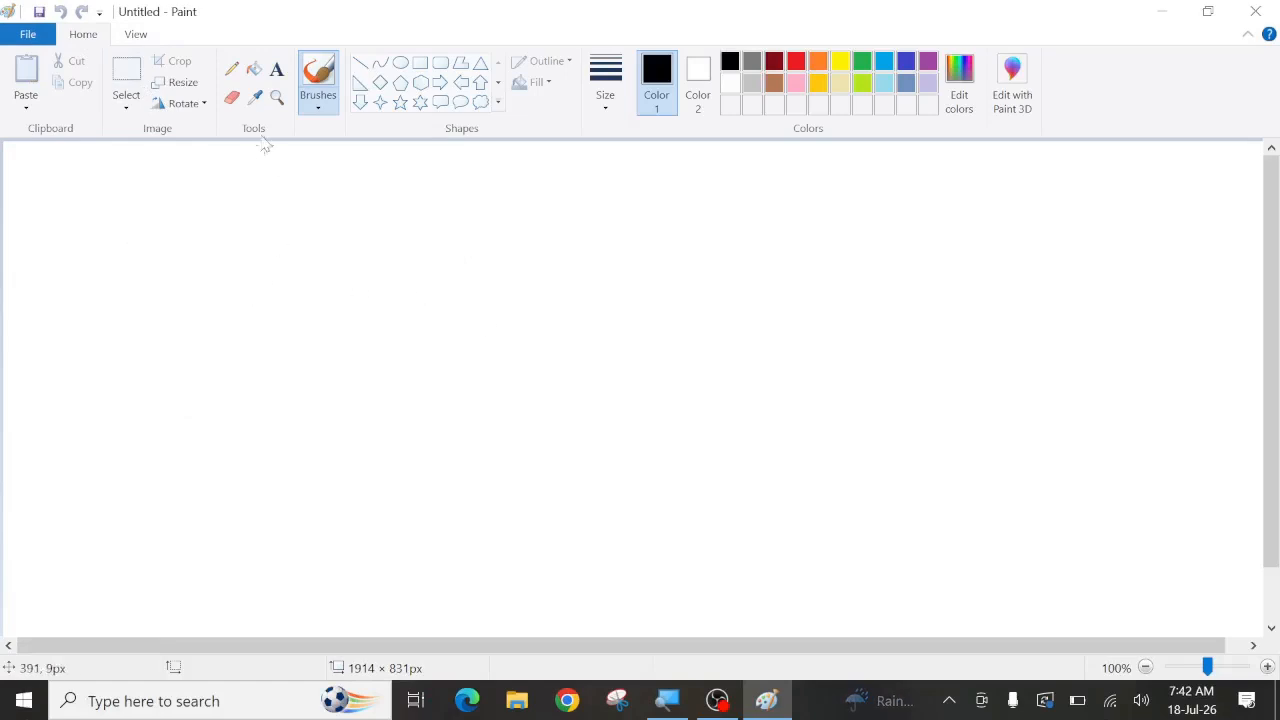
{"action": "left_click", "coordinate": [232, 68]}
{"action": "mouse_move", "coordinate": [205, 297]}
{"action": "left_mouse_down"}
{"action": "mouse_move", "coordinate": [274, 388]}
{"action": "mouse_move", "coordinate": [440, 385]}
{"action": "mouse_move", "coordinate": [392, 418]}
{"action": "mouse_move", "coordinate": [765, 346]}
{"action": "mouse_move", "coordinate": [758, 406]}
{"action": "left_mouse_up"}
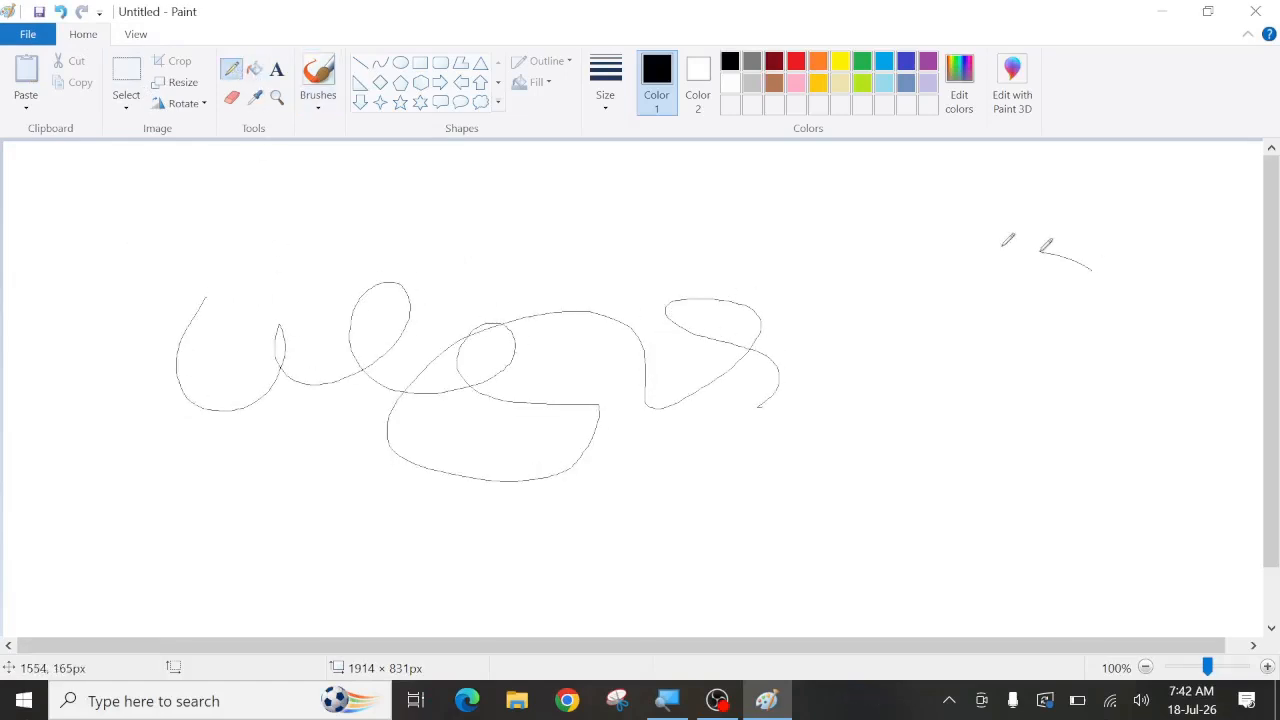
{"action": "mouse_move", "coordinate": [1041, 250]}
{"action": "left_mouse_down"}
{"action": "mouse_move", "coordinate": [713, 337]}
{"action": "mouse_move", "coordinate": [560, 398]}
{"action": "left_mouse_up"}
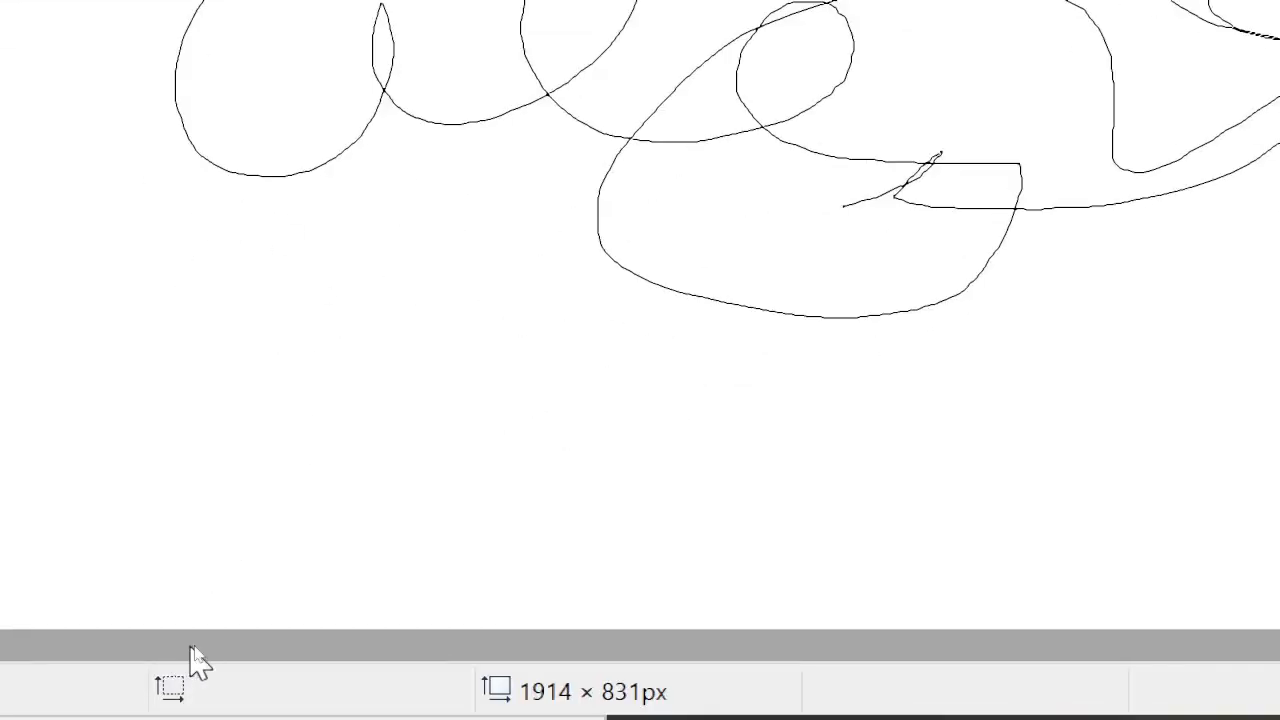
{"action": "left_click_drag", "start_coordinate": [191, 648], "coordinate": [680, 646]}
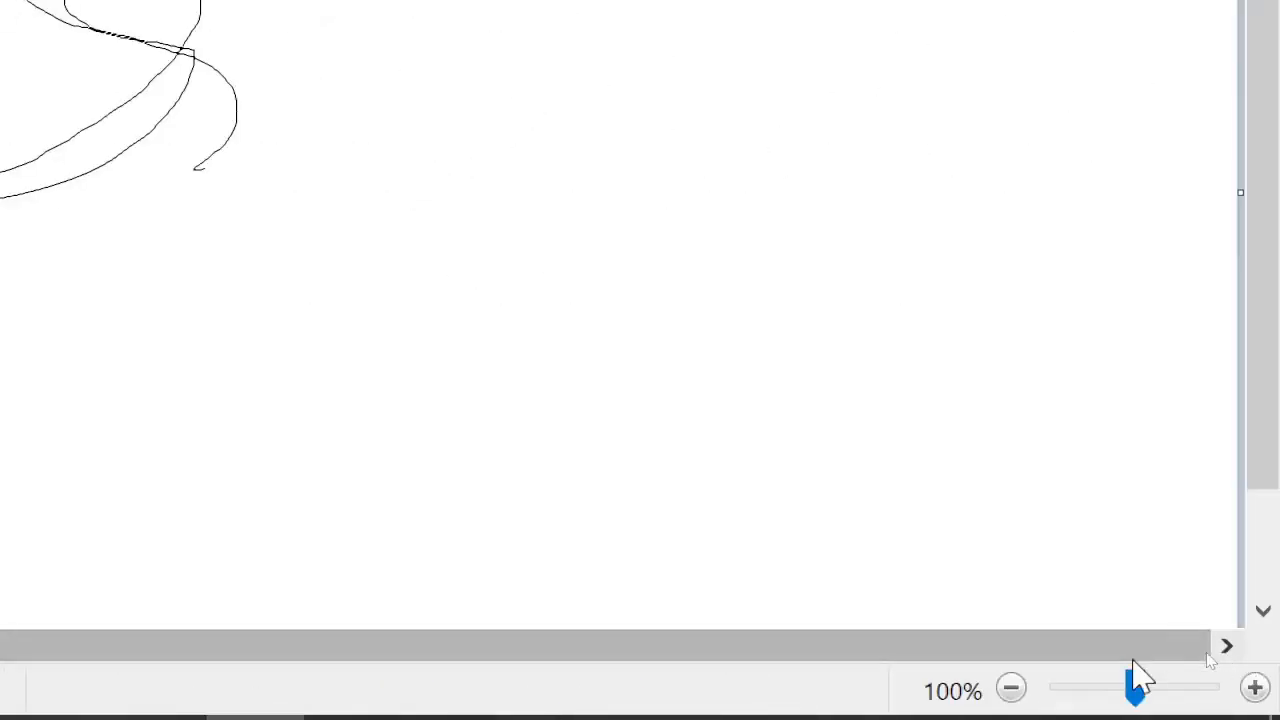
- Scroll the canvas horizontally and vertically to view its outer areas
{"action": "mouse_move", "coordinate": [1158, 646]}
{"action": "left_mouse_down"}
{"action": "mouse_move", "coordinate": [786, 649]}
{"action": "mouse_move", "coordinate": [1191, 657]}
{"action": "left_mouse_up"}
{"action": "mouse_move", "coordinate": [1098, 655]}
{"action": "left_mouse_down"}
{"action": "mouse_move", "coordinate": [551, 661]}
{"action": "mouse_move", "coordinate": [1124, 646]}
{"action": "mouse_move", "coordinate": [1057, 663]}
{"action": "mouse_move", "coordinate": [529, 674]}
{"action": "mouse_move", "coordinate": [1163, 654]}
{"action": "mouse_move", "coordinate": [421, 637]}
{"action": "left_mouse_up"}
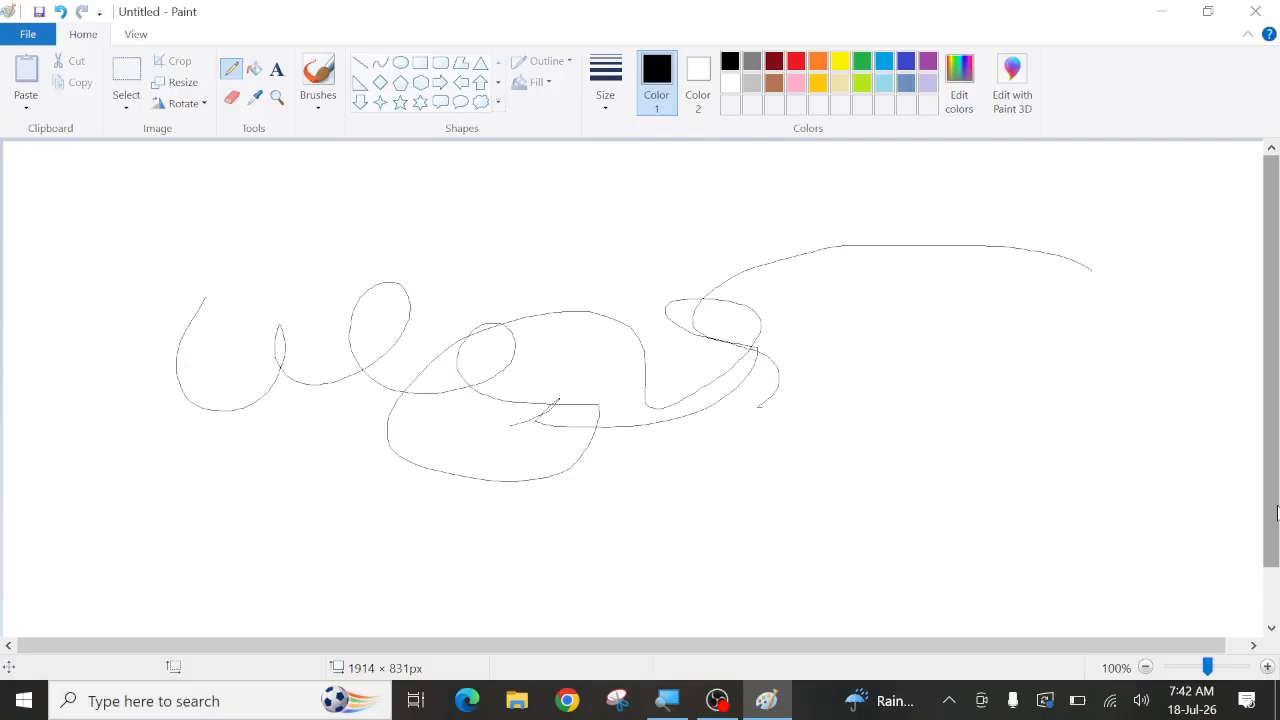
{"action": "mouse_move", "coordinate": [1275, 484]}
{"action": "left_mouse_down"}
{"action": "mouse_move", "coordinate": [1275, 543]}
{"action": "mouse_move", "coordinate": [1275, 470]}
{"action": "left_mouse_up"}
{"action": "scroll", "coordinate": [793, 560], "scroll_direction": "down", "scroll_amount": 2}
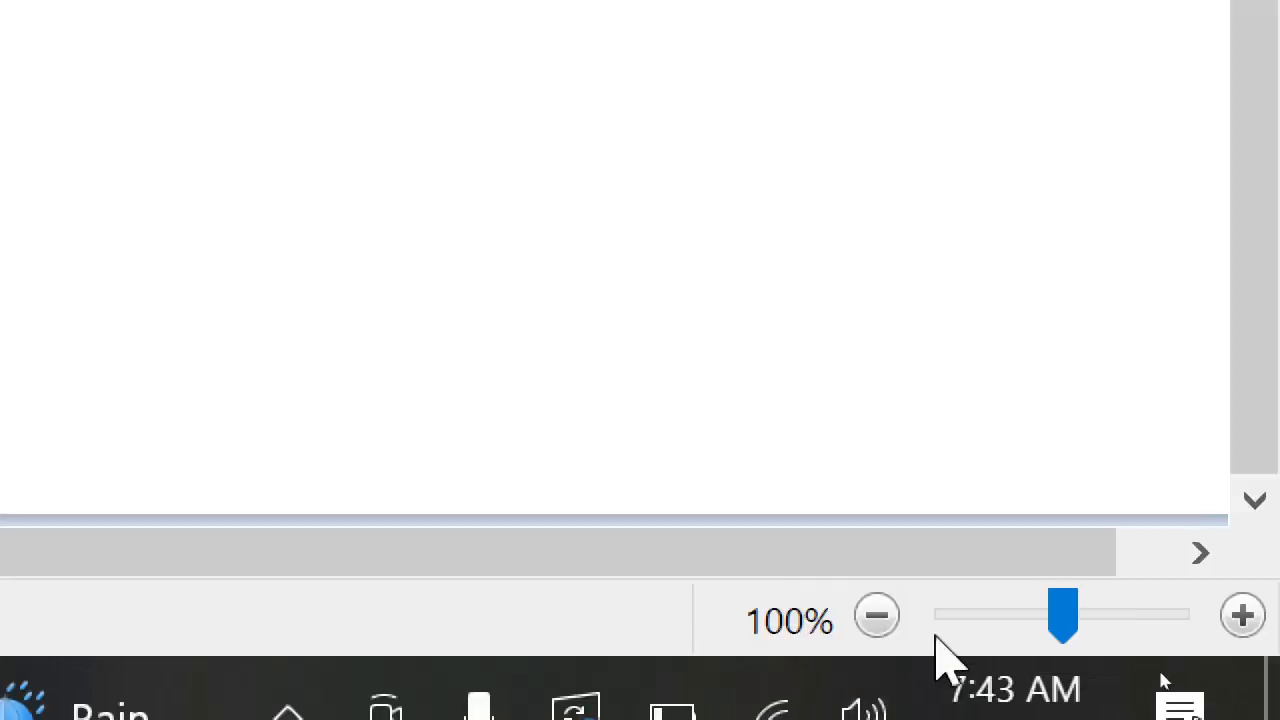
- Zoom the canvas in to 400%, out to 25% and back to 100%
{"action": "left_click", "coordinate": [1256, 616]}
{"action": "left_click", "coordinate": [1256, 616]}
{"action": "left_click", "coordinate": [1256, 616]}
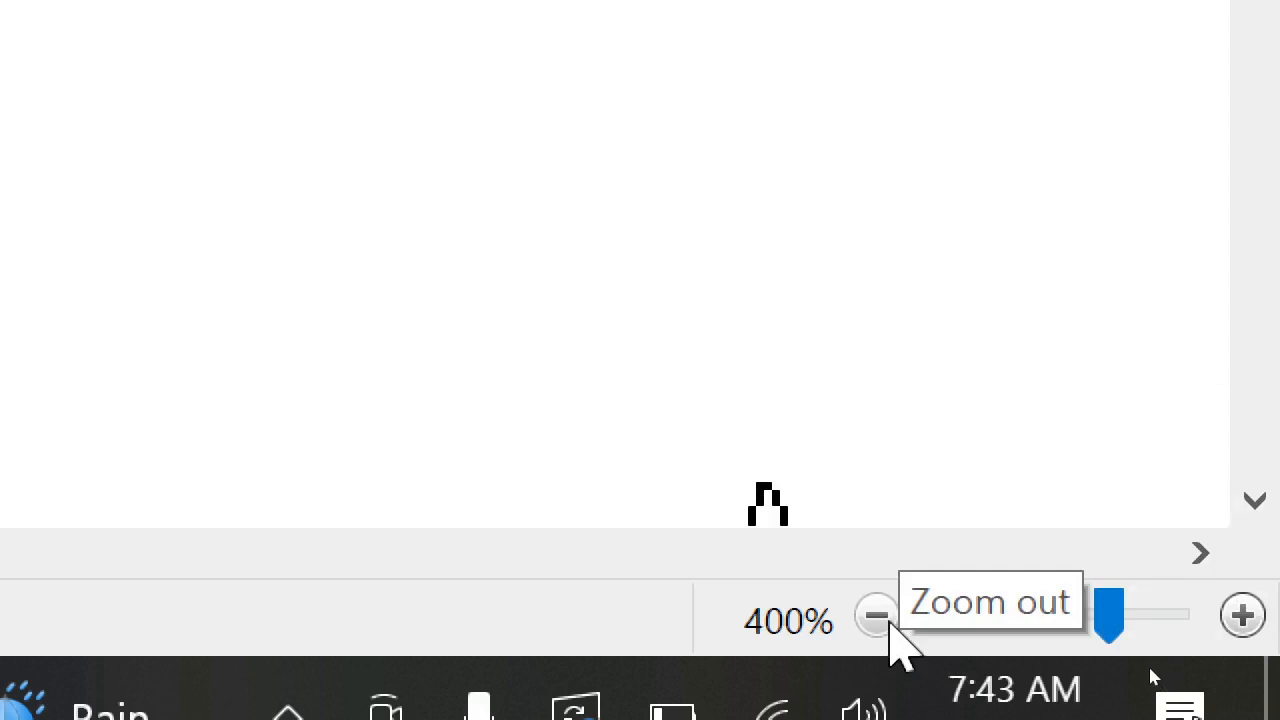
{"action": "left_click", "coordinate": [889, 624]}
{"action": "left_click", "coordinate": [889, 624]}
{"action": "left_click", "coordinate": [889, 624]}
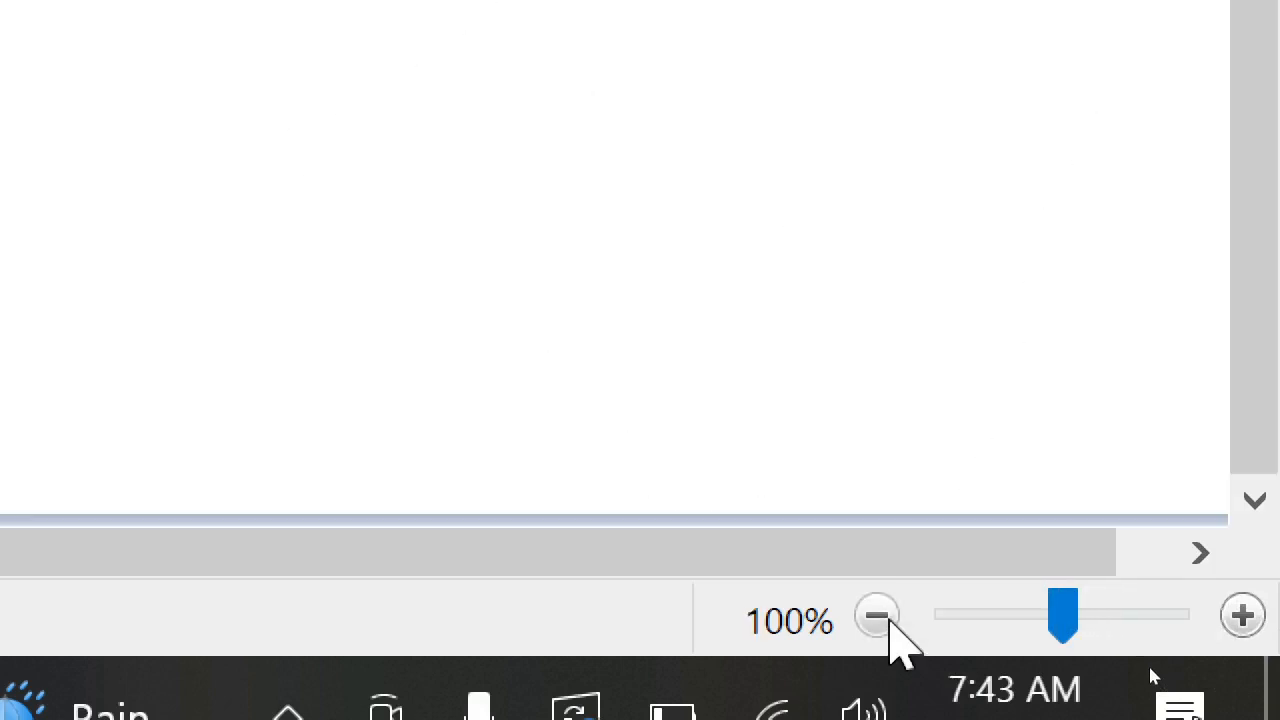
{"action": "left_click", "coordinate": [889, 622]}
{"action": "left_click", "coordinate": [889, 622]}
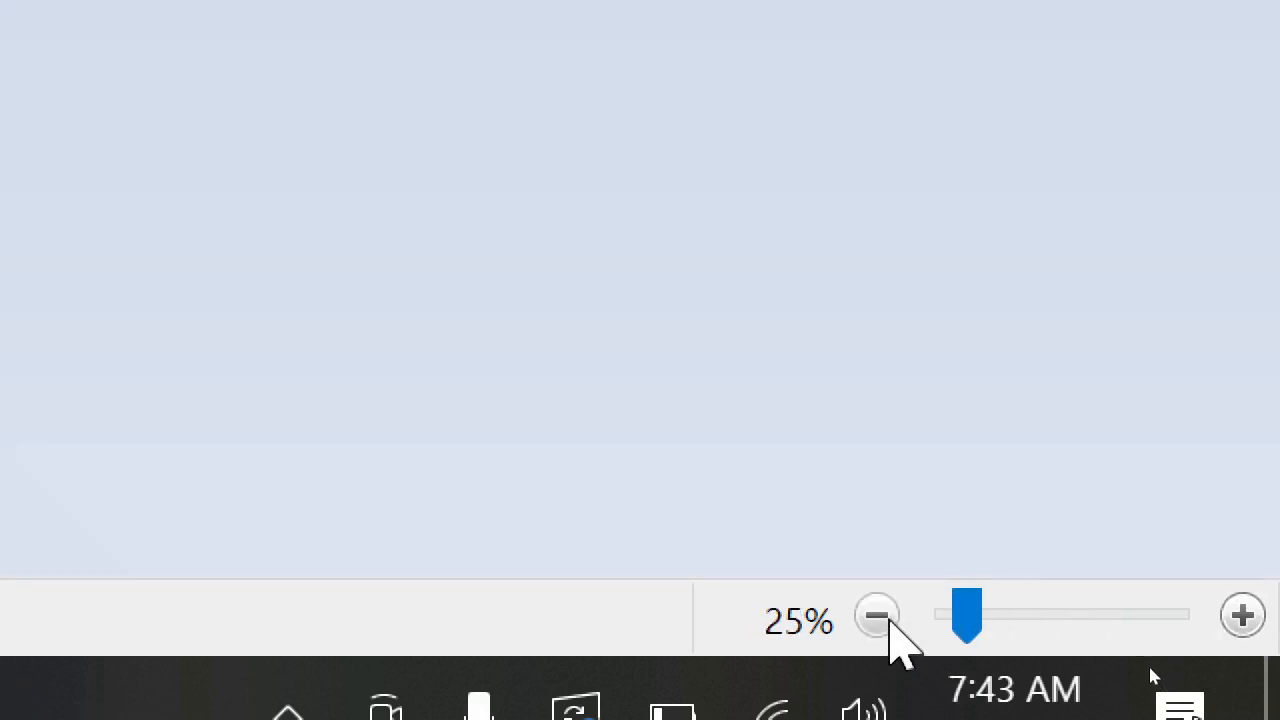
{"action": "left_click", "coordinate": [1262, 615]}
{"action": "left_click", "coordinate": [1262, 615]}
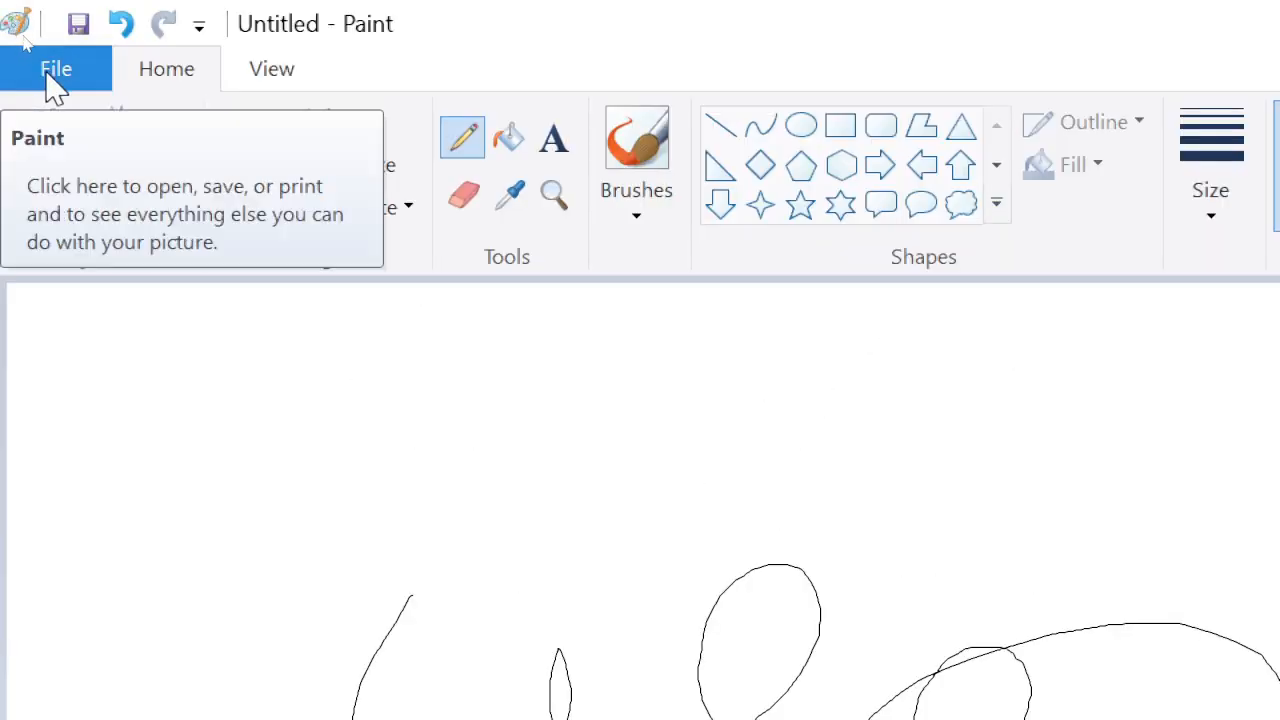
- Examine the file commands with the recent pictures, and the available brush types
{"action": "left_click", "coordinate": [55, 86]}
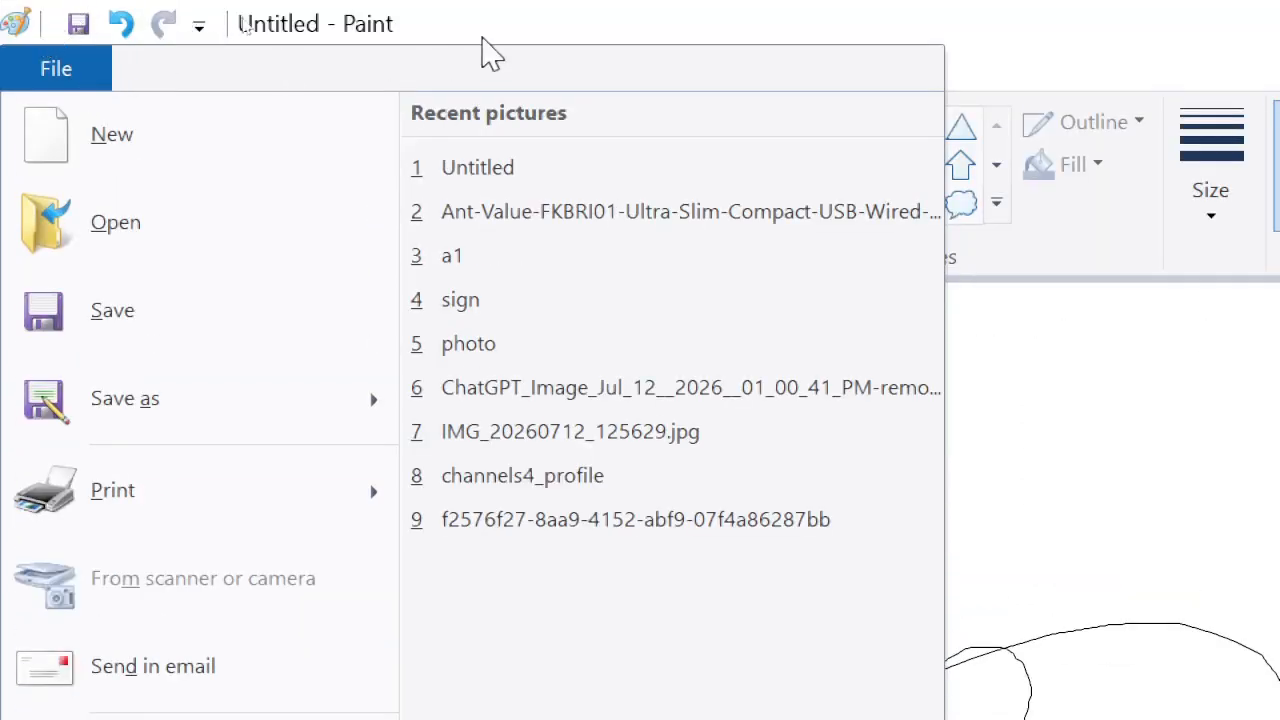
{"action": "left_click", "coordinate": [526, 34]}
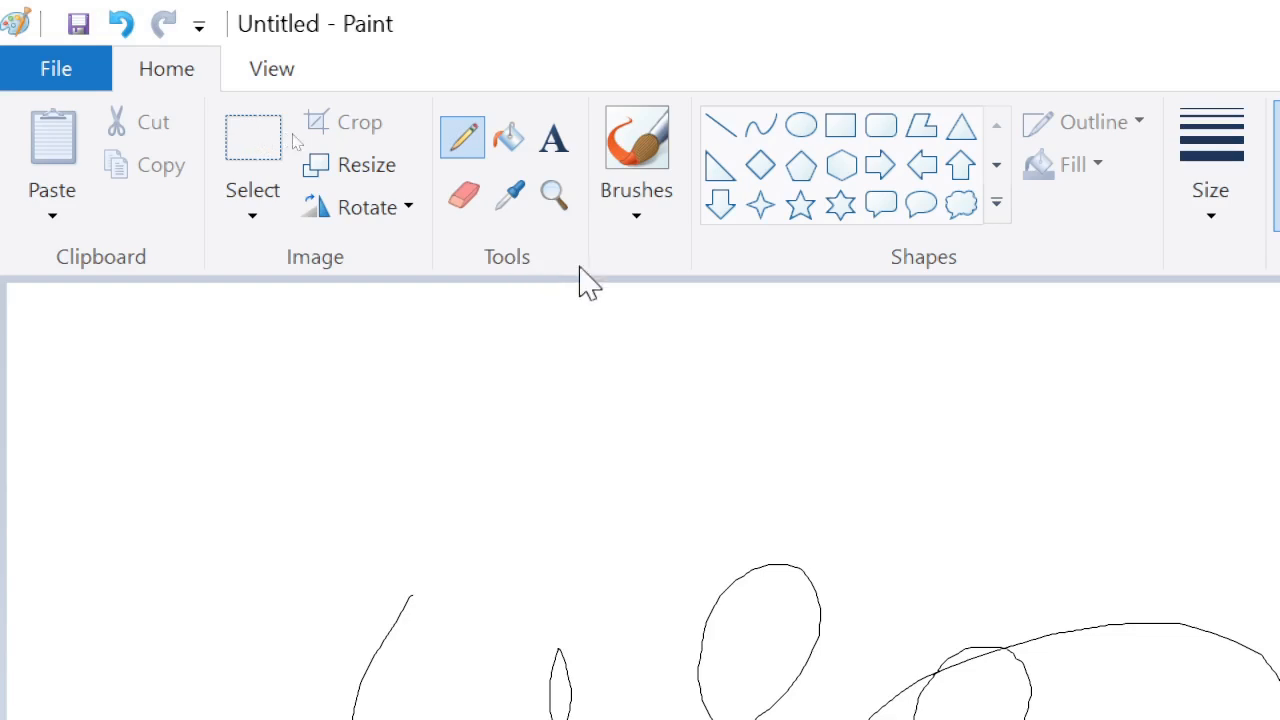
{"action": "left_click", "coordinate": [641, 214]}
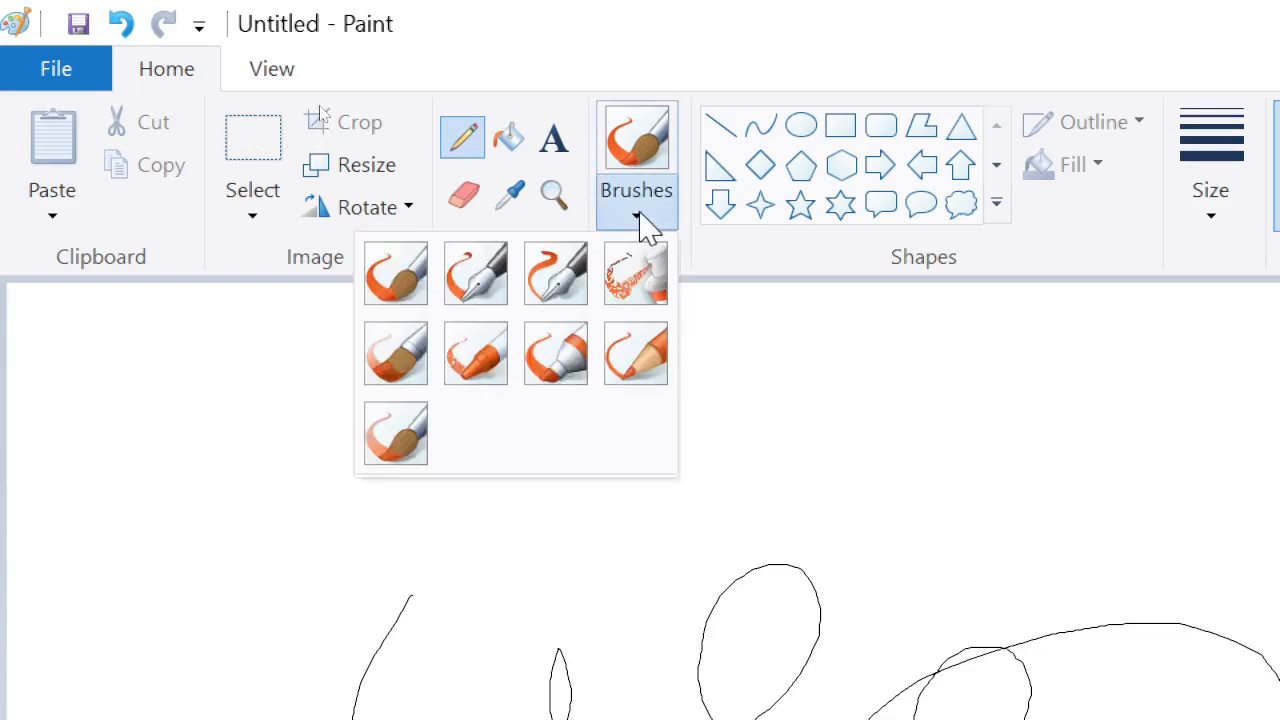
{"action": "left_click", "coordinate": [824, 270]}
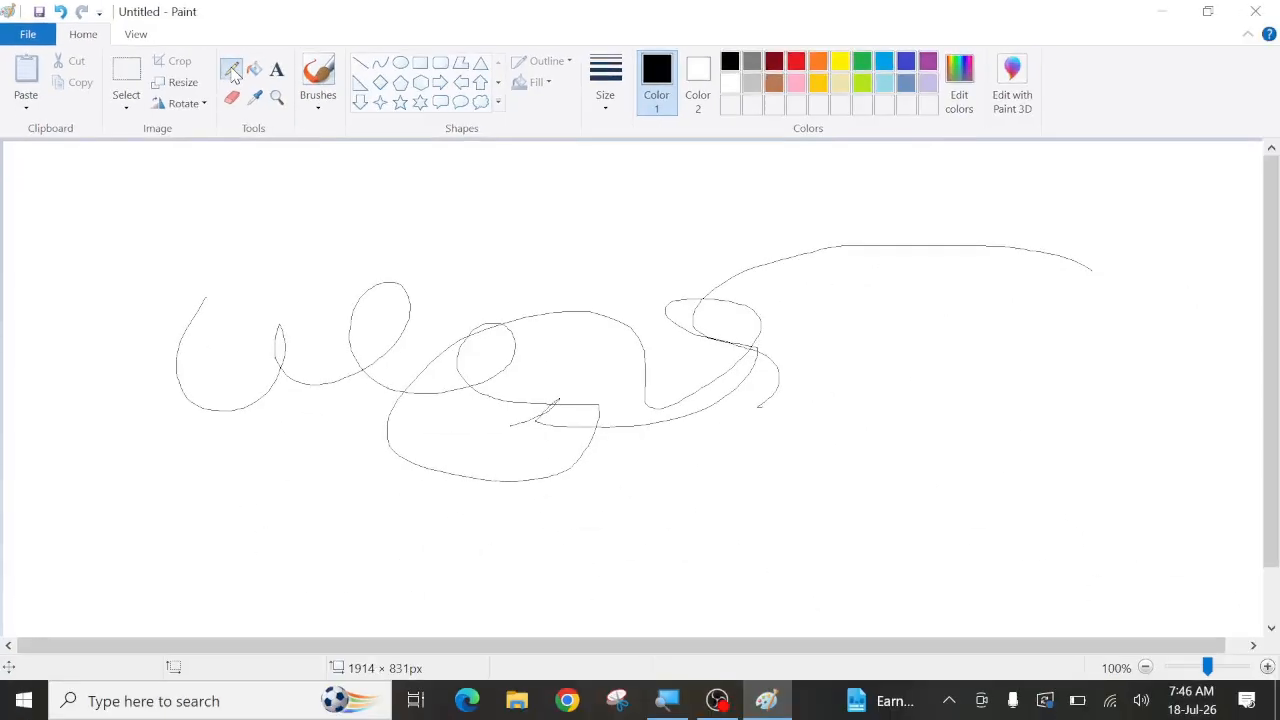
- Draw black zigzags with the Pencil tool across the upper canvas, using the thinnest line size and thicker ones
{"action": "mouse_move", "coordinate": [138, 236]}
{"action": "left_mouse_down"}
{"action": "mouse_move", "coordinate": [177, 294]}
{"action": "mouse_move", "coordinate": [291, 206]}
{"action": "mouse_move", "coordinate": [385, 249]}
{"action": "mouse_move", "coordinate": [464, 226]}
{"action": "mouse_move", "coordinate": [503, 256]}
{"action": "mouse_move", "coordinate": [580, 261]}
{"action": "mouse_move", "coordinate": [680, 233]}
{"action": "mouse_move", "coordinate": [526, 262]}
{"action": "mouse_move", "coordinate": [605, 292]}
{"action": "left_mouse_up"}
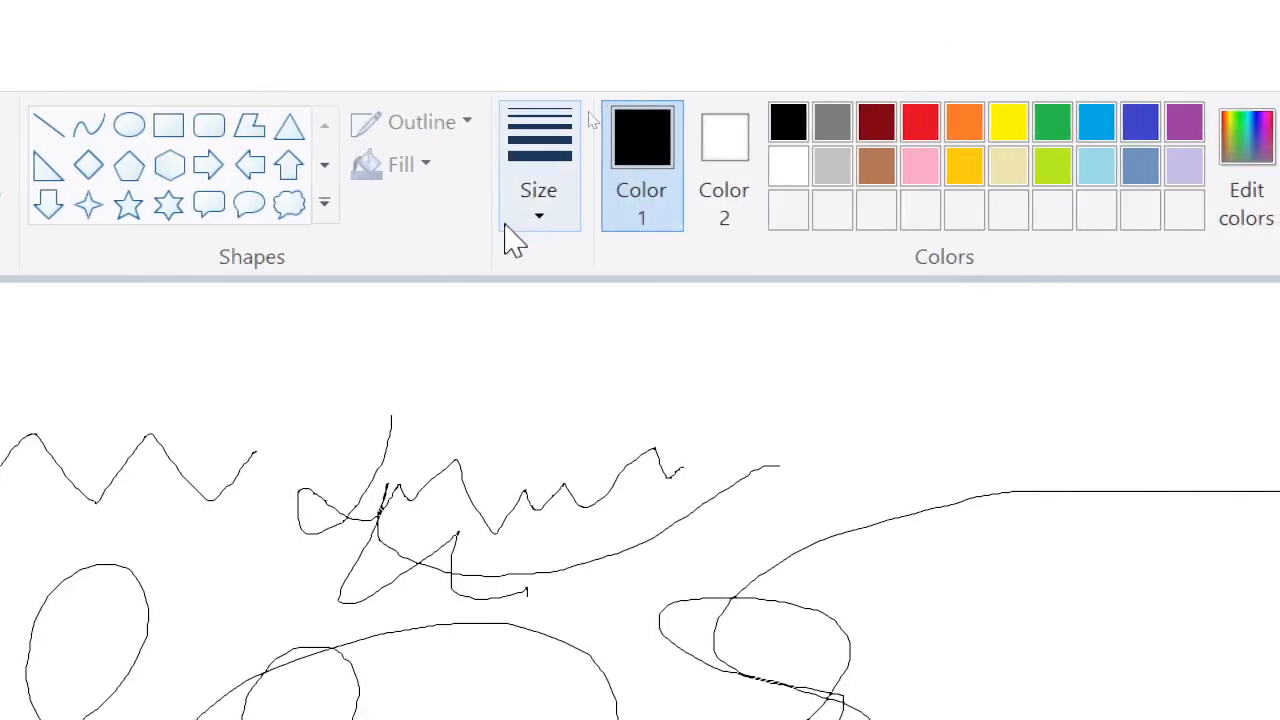
{"action": "left_click", "coordinate": [545, 212]}
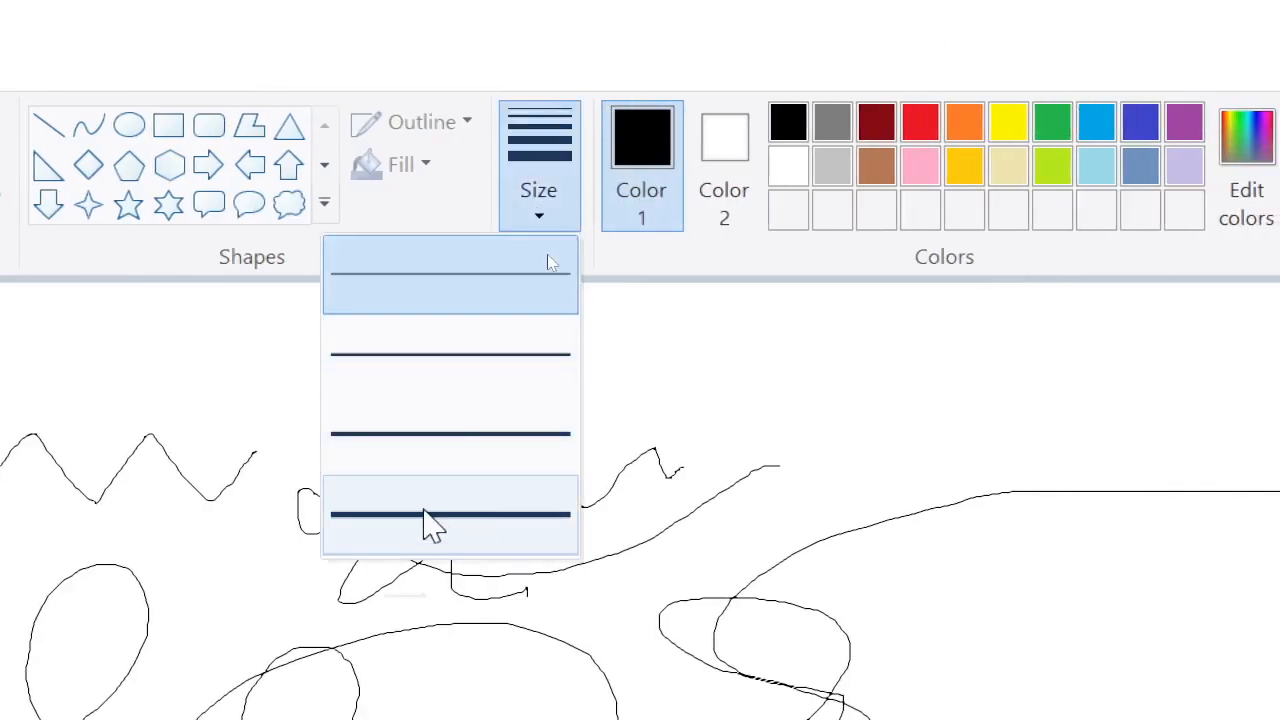
{"action": "left_click", "coordinate": [428, 514]}
{"action": "mouse_move", "coordinate": [433, 375]}
{"action": "left_mouse_down"}
{"action": "mouse_move", "coordinate": [464, 414]}
{"action": "mouse_move", "coordinate": [519, 357]}
{"action": "mouse_move", "coordinate": [651, 430]}
{"action": "mouse_move", "coordinate": [676, 398]}
{"action": "left_mouse_up"}
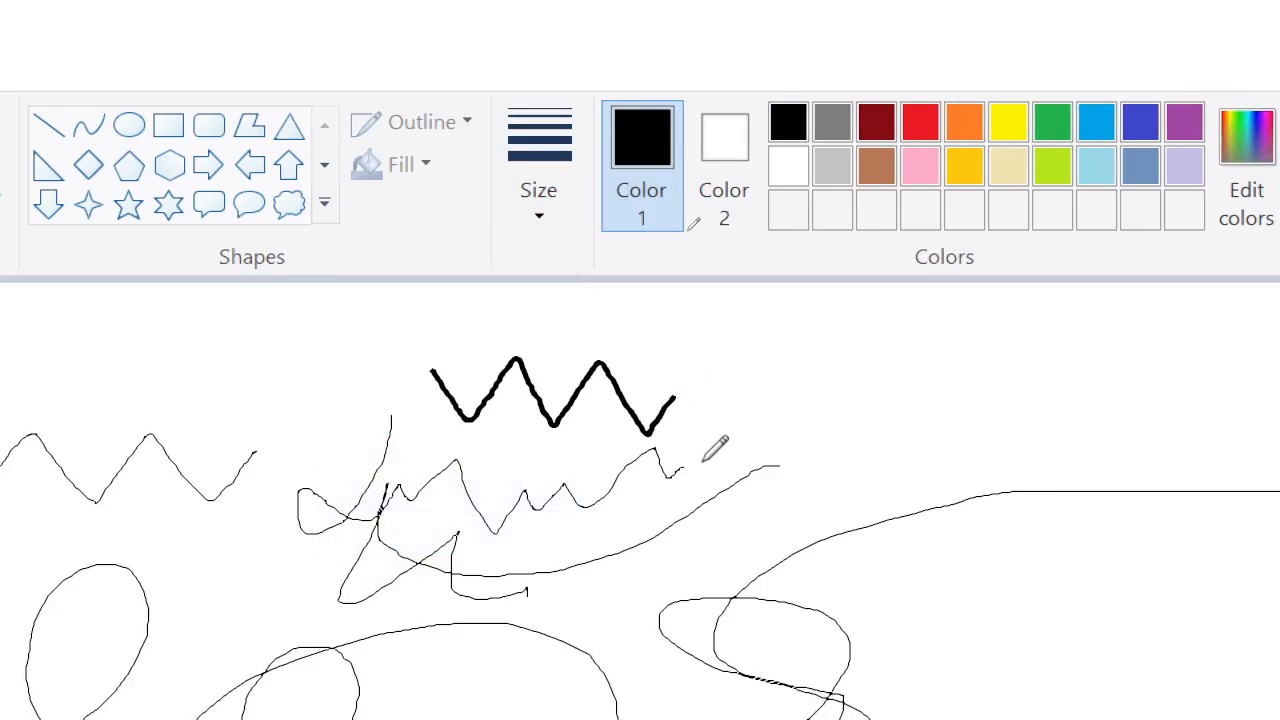
{"action": "mouse_move", "coordinate": [694, 462]}
{"action": "left_mouse_down"}
{"action": "mouse_move", "coordinate": [803, 414]}
{"action": "mouse_move", "coordinate": [887, 397]}
{"action": "mouse_move", "coordinate": [935, 410]}
{"action": "left_mouse_up"}
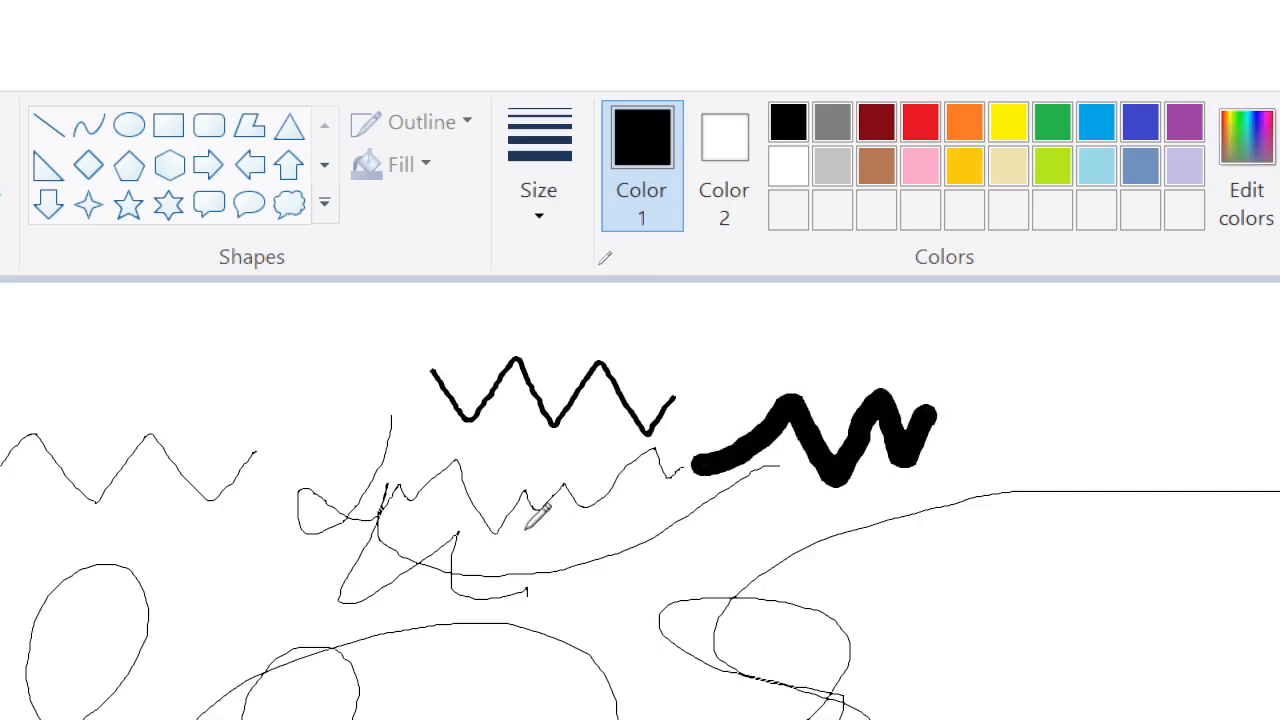
{"action": "mouse_move", "coordinate": [413, 495]}
{"action": "left_mouse_down"}
{"action": "mouse_move", "coordinate": [525, 521]}
{"action": "mouse_move", "coordinate": [581, 586]}
{"action": "mouse_move", "coordinate": [634, 515]}
{"action": "left_mouse_up"}
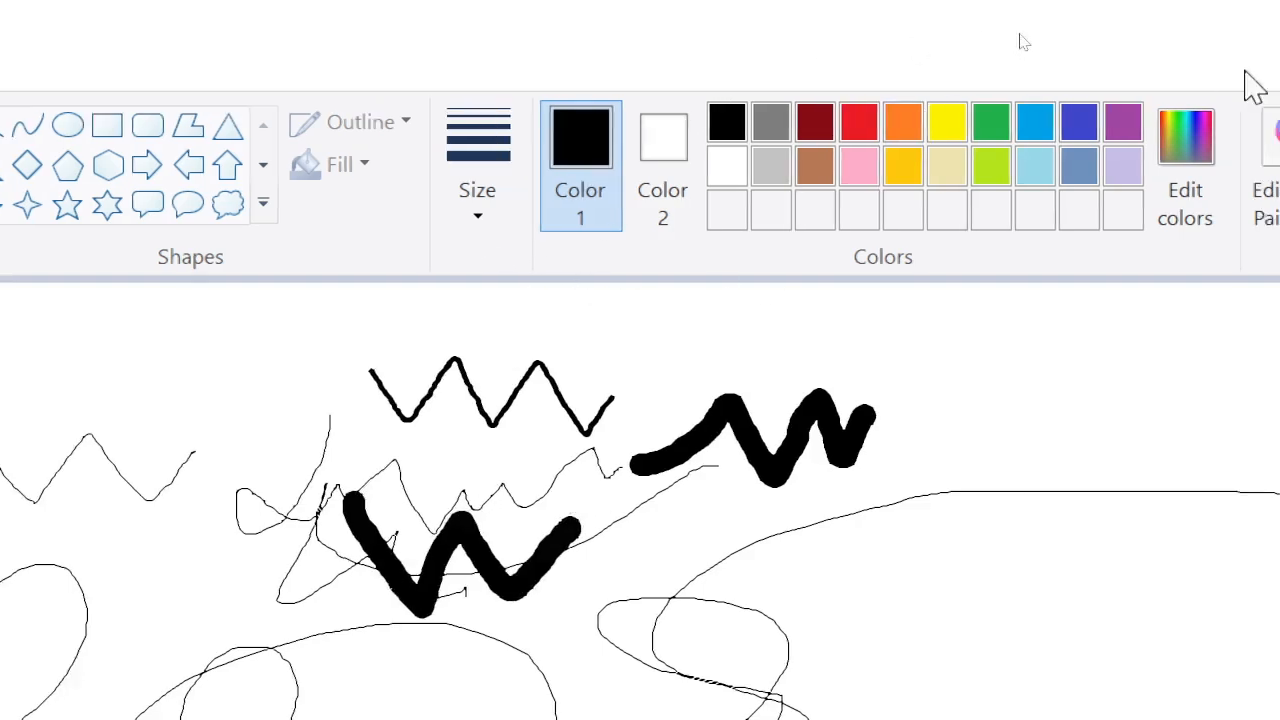
- Draw one blue zigzag and two orange zigzags with thick pencil lines beside the black ones
{"action": "left_click", "coordinate": [749, 121]}
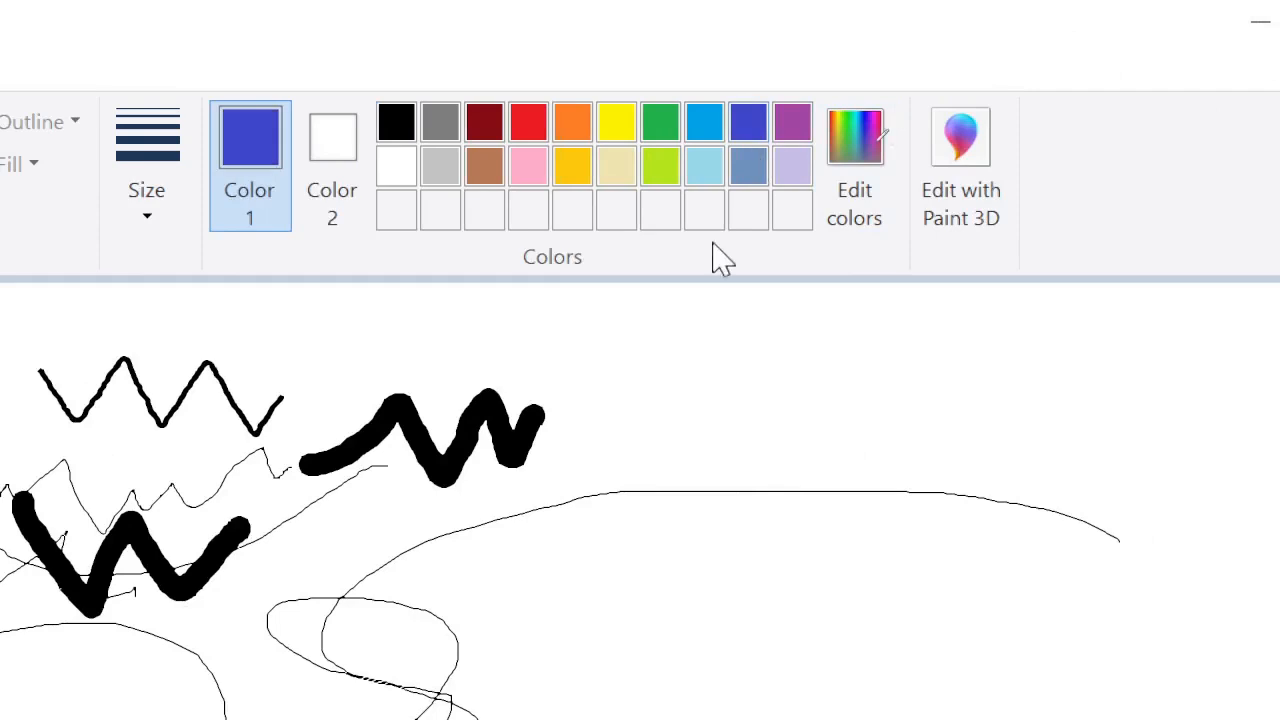
{"action": "mouse_move", "coordinate": [616, 380]}
{"action": "left_mouse_down"}
{"action": "mouse_move", "coordinate": [643, 472]}
{"action": "mouse_move", "coordinate": [733, 410]}
{"action": "mouse_move", "coordinate": [837, 368]}
{"action": "left_mouse_up"}
{"action": "left_click", "coordinate": [572, 121]}
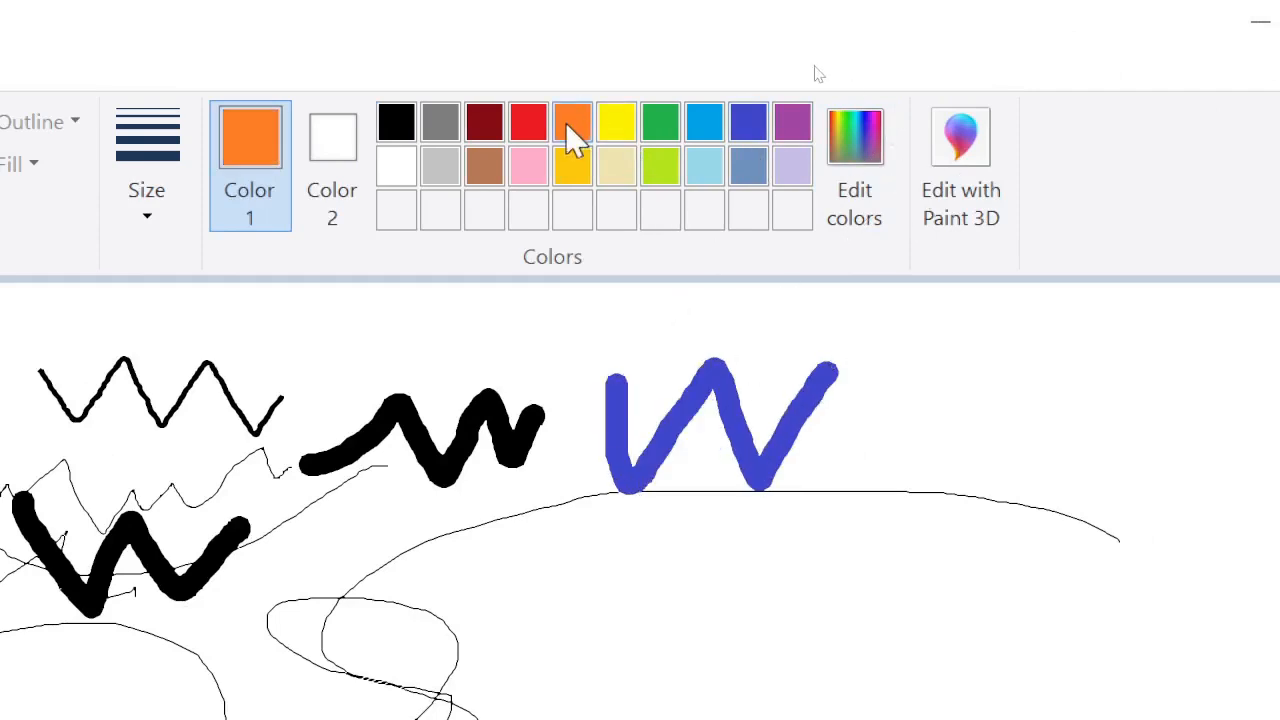
{"action": "mouse_move", "coordinate": [449, 596]}
{"action": "left_mouse_down"}
{"action": "mouse_move", "coordinate": [461, 624]}
{"action": "mouse_move", "coordinate": [586, 489]}
{"action": "mouse_move", "coordinate": [690, 519]}
{"action": "left_mouse_up"}
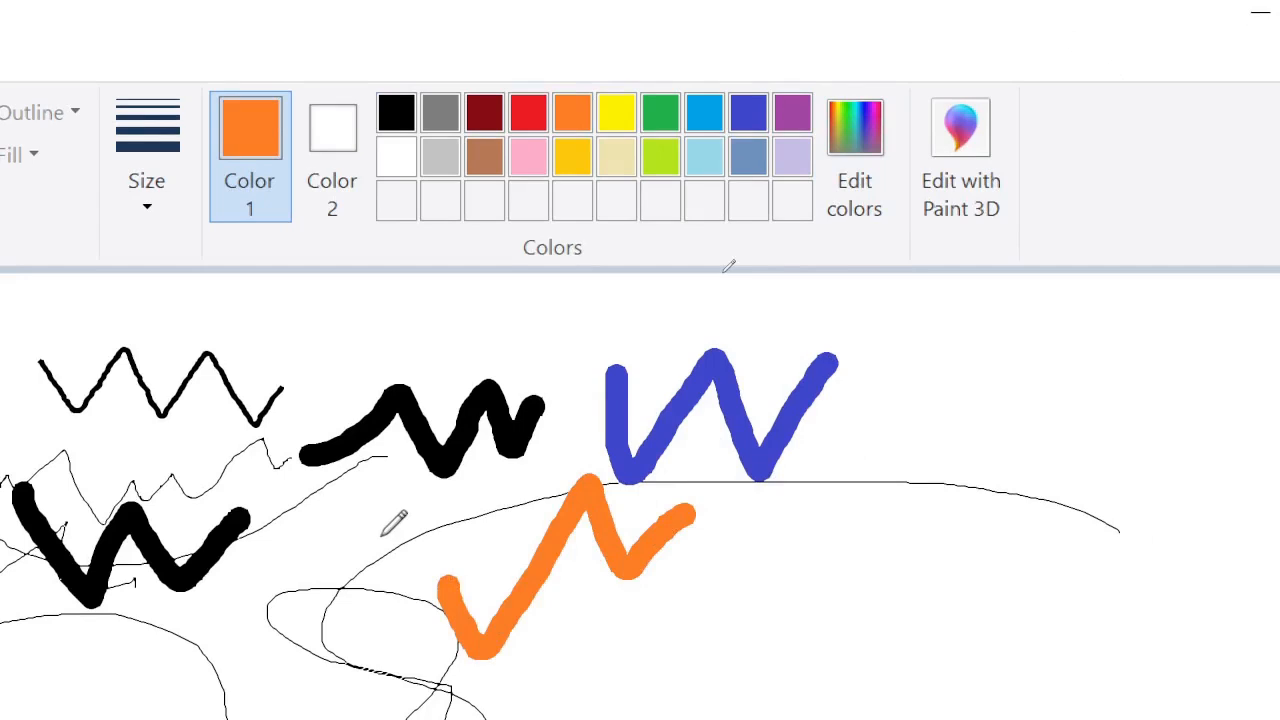
{"action": "mouse_move", "coordinate": [381, 536]}
{"action": "left_mouse_down"}
{"action": "mouse_move", "coordinate": [400, 508]}
{"action": "mouse_move", "coordinate": [449, 537]}
{"action": "mouse_move", "coordinate": [490, 518]}
{"action": "left_mouse_up"}
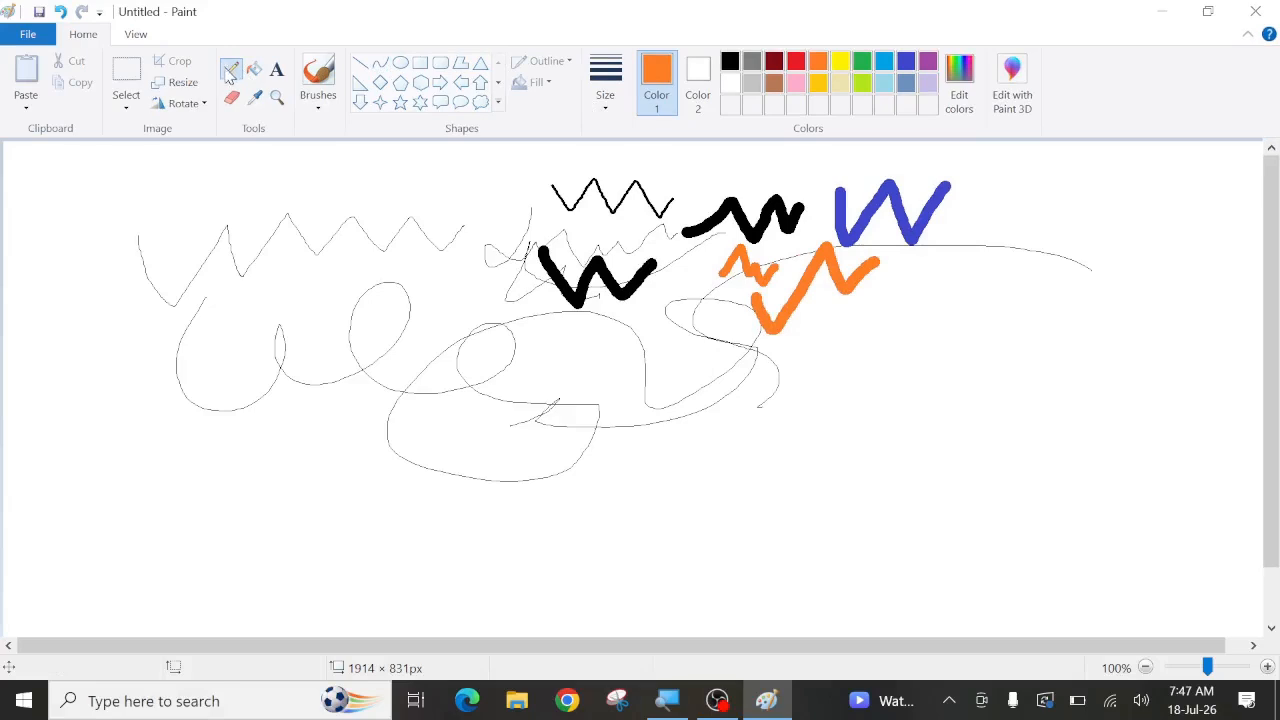
- Write the large letters A and B in orange with the Pencil tool over the looping lines
{"action": "left_click", "coordinate": [230, 70]}
{"action": "left_click", "coordinate": [73, 413]}
{"action": "left_click_drag", "start_coordinate": [73, 413], "coordinate": [175, 395]}
{"action": "left_click_drag", "start_coordinate": [97, 338], "coordinate": [163, 320]}
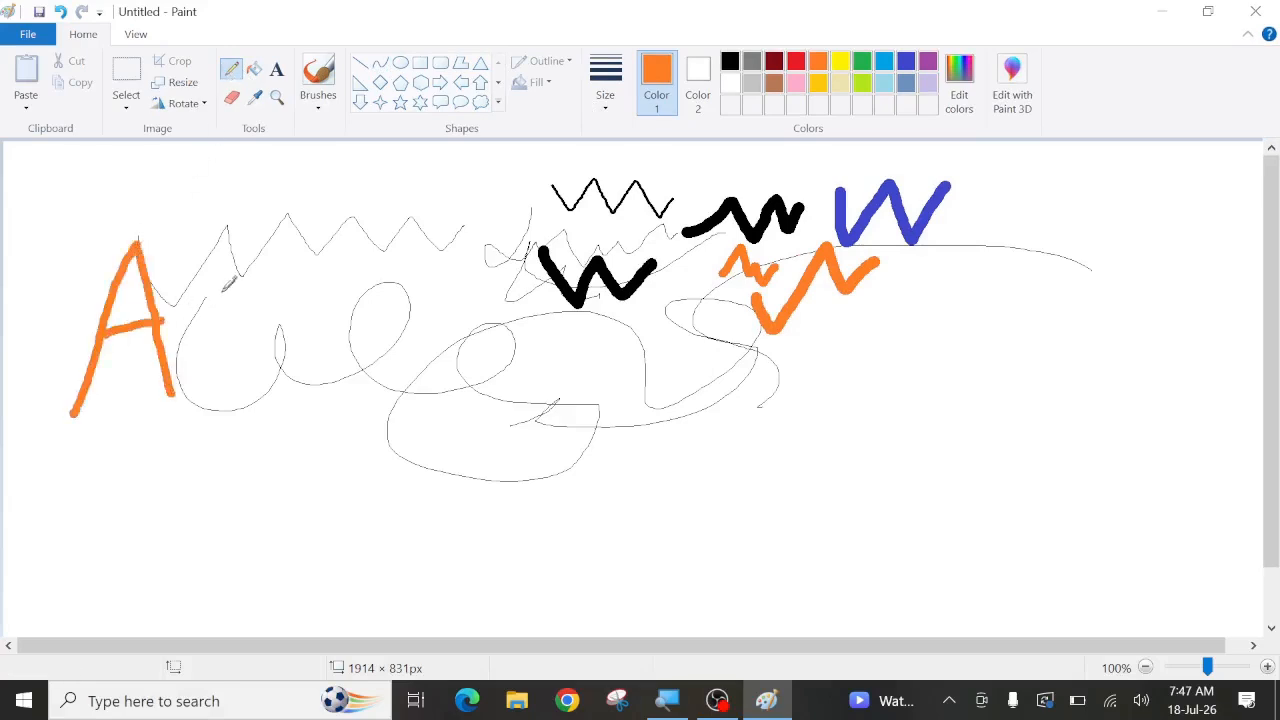
{"action": "mouse_move", "coordinate": [226, 283]}
{"action": "left_mouse_down"}
{"action": "mouse_move", "coordinate": [227, 339]}
{"action": "mouse_move", "coordinate": [214, 286]}
{"action": "mouse_move", "coordinate": [262, 304]}
{"action": "mouse_move", "coordinate": [300, 342]}
{"action": "mouse_move", "coordinate": [230, 365]}
{"action": "left_mouse_up"}
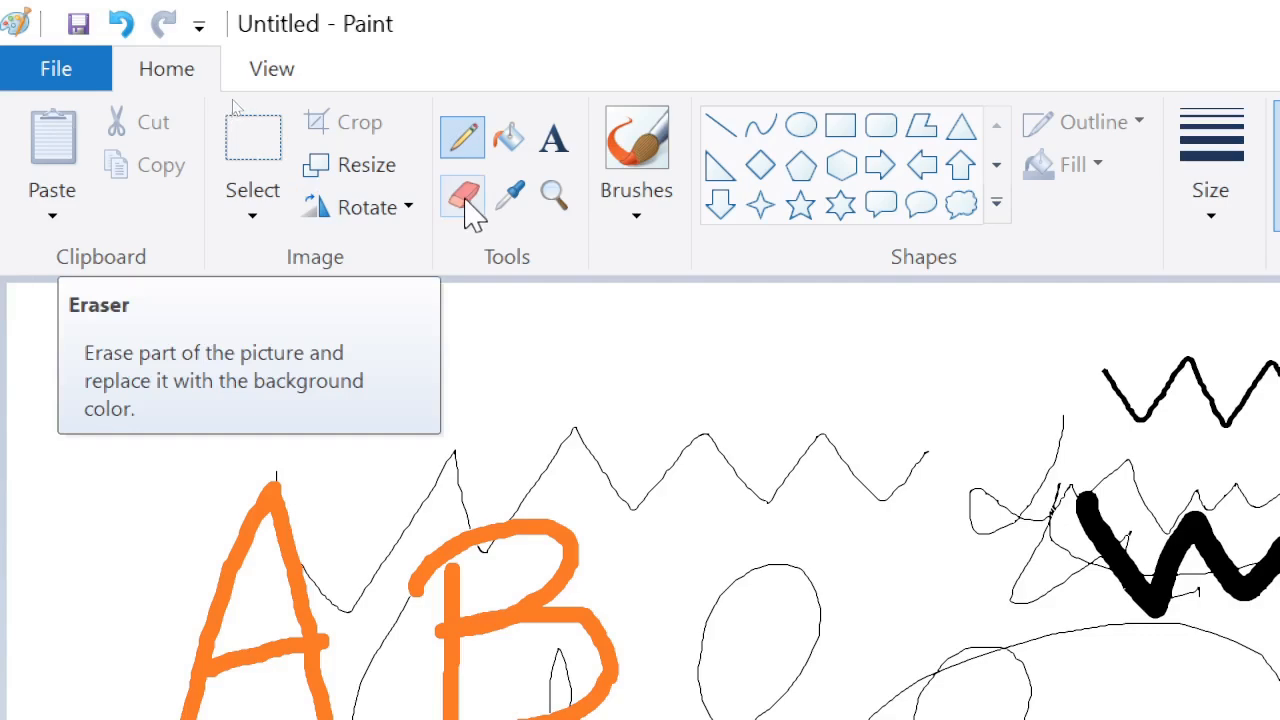
- Erase all lines and letters from the canvas with the Eraser, using its thickest size
{"action": "left_click", "coordinate": [466, 200]}
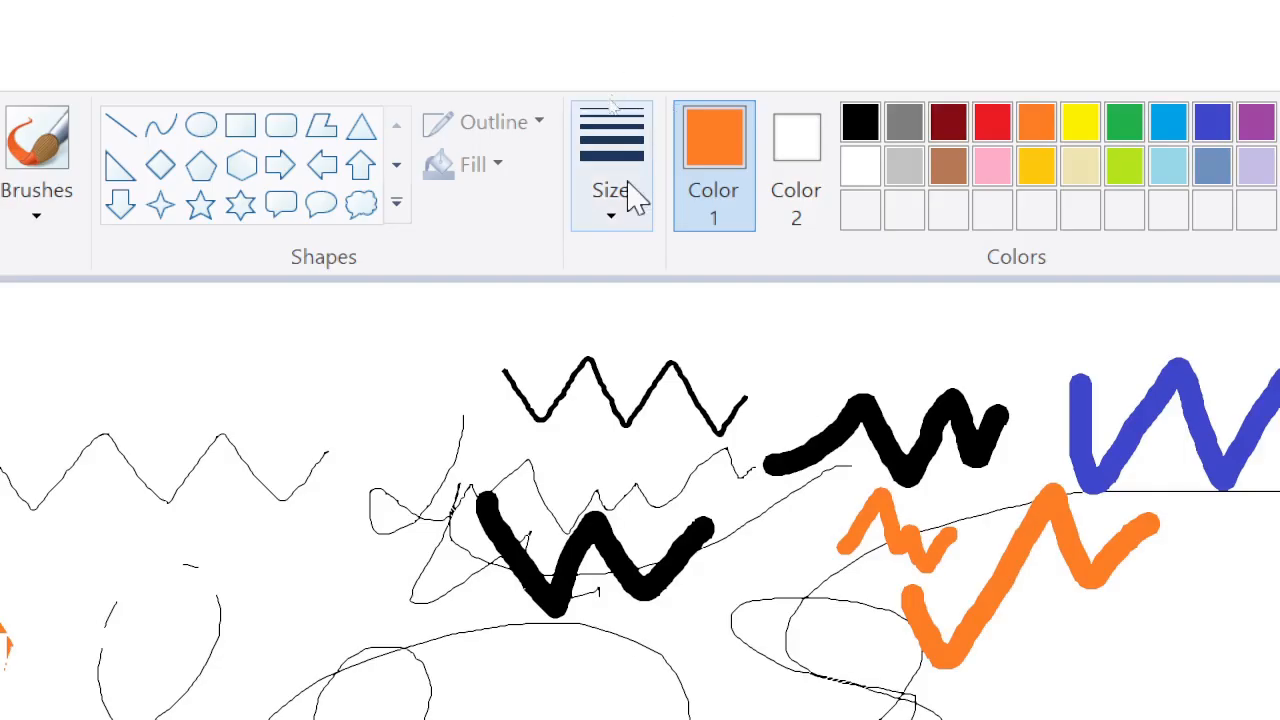
{"action": "left_click", "coordinate": [634, 200]}
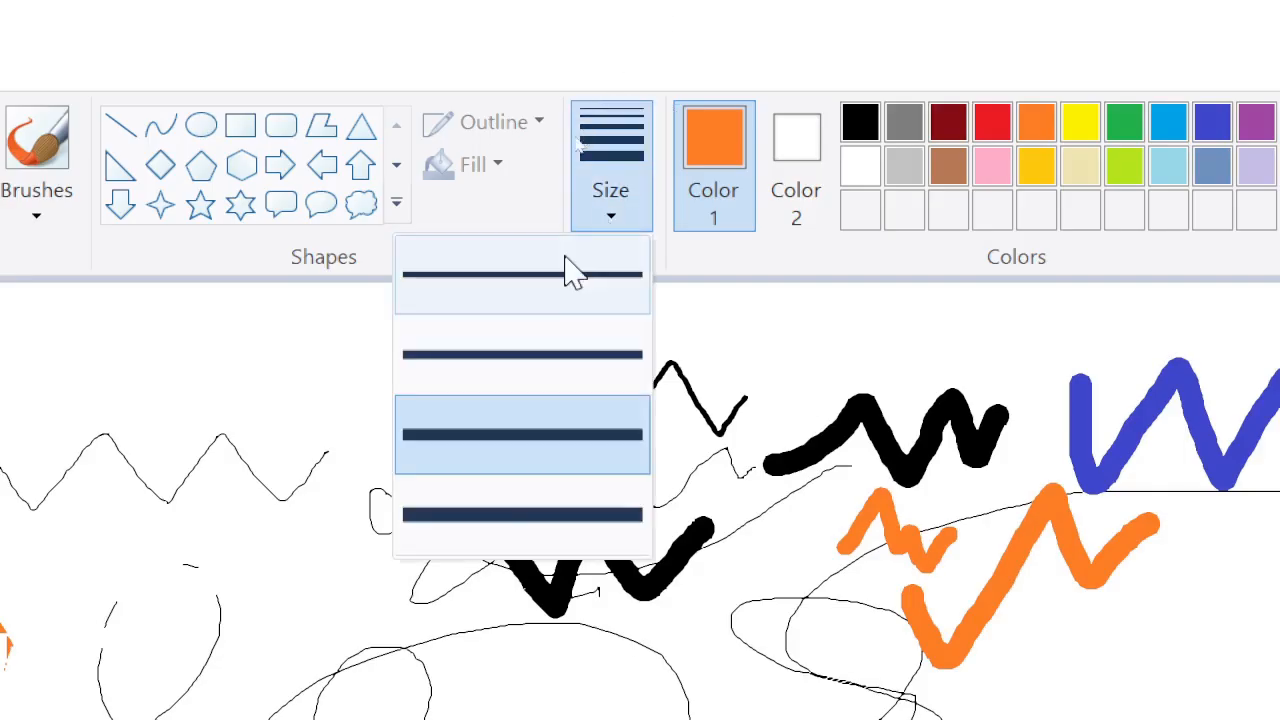
{"action": "left_click", "coordinate": [462, 516]}
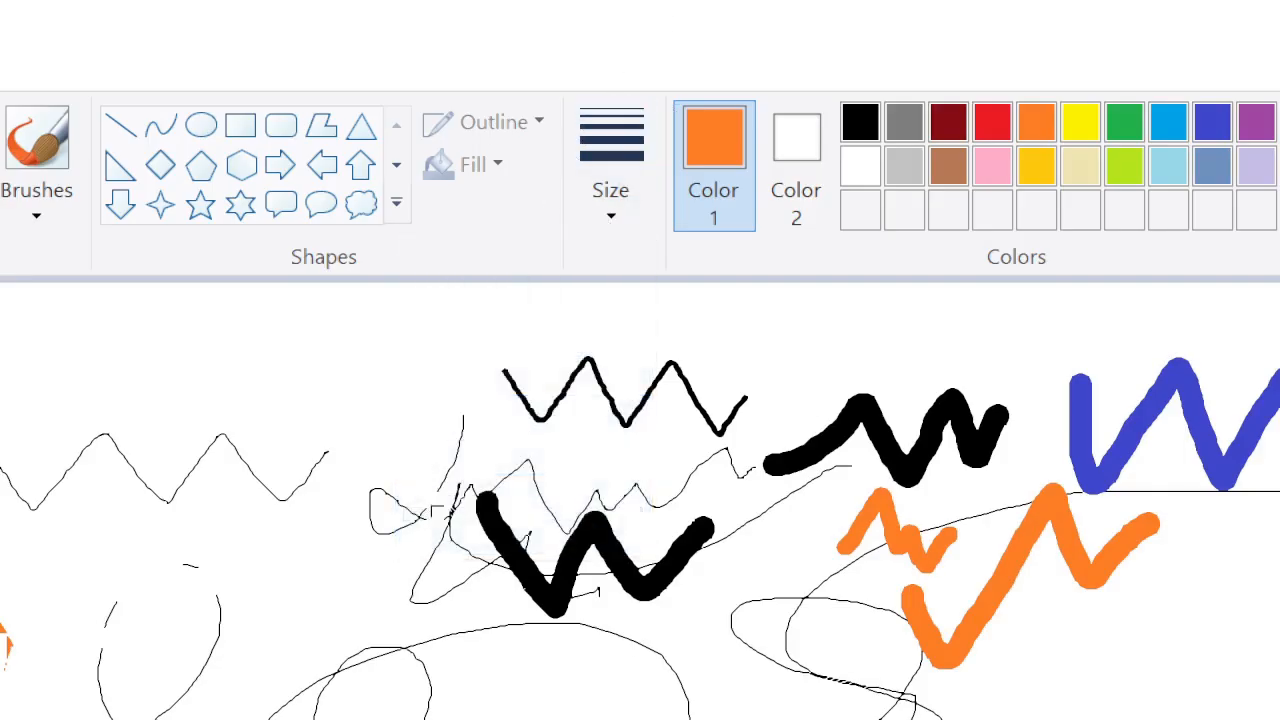
{"action": "mouse_move", "coordinate": [436, 512]}
{"action": "left_mouse_down"}
{"action": "mouse_move", "coordinate": [498, 483]}
{"action": "mouse_move", "coordinate": [520, 502]}
{"action": "mouse_move", "coordinate": [510, 560]}
{"action": "mouse_move", "coordinate": [529, 547]}
{"action": "mouse_move", "coordinate": [527, 578]}
{"action": "left_mouse_up"}
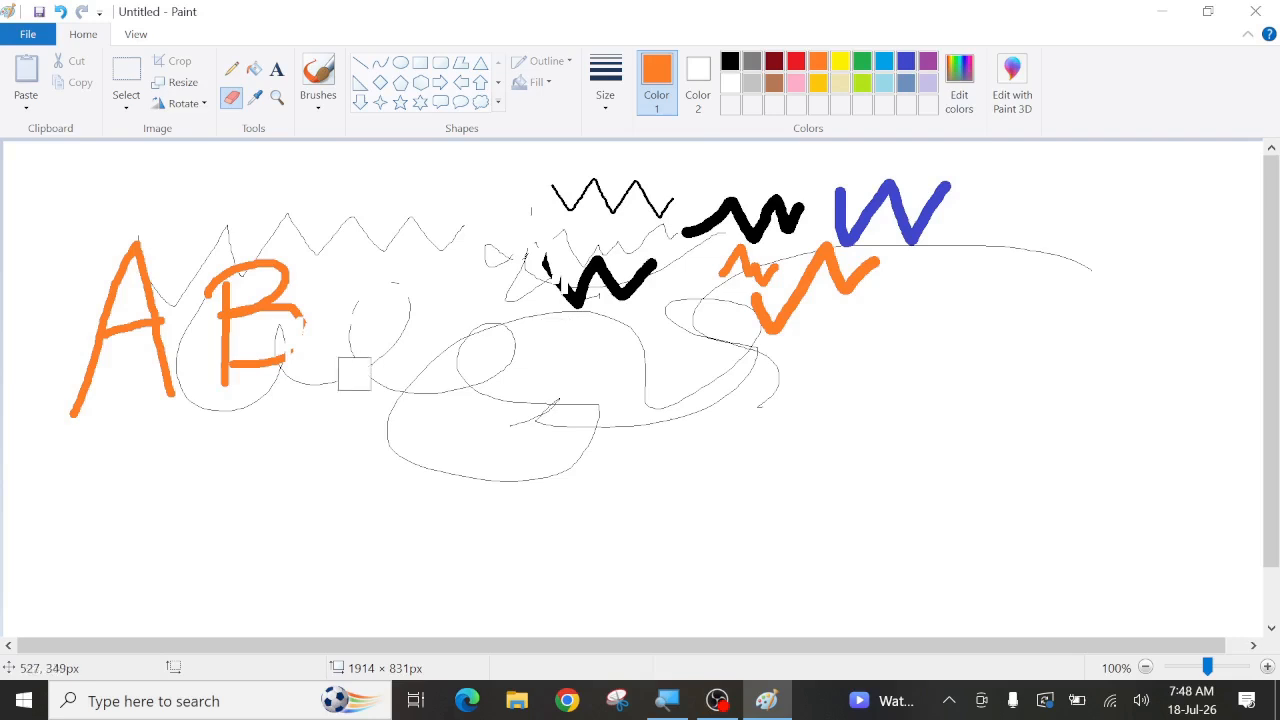
{"action": "mouse_move", "coordinate": [78, 396]}
{"action": "left_mouse_down"}
{"action": "mouse_move", "coordinate": [124, 238]}
{"action": "mouse_move", "coordinate": [167, 401]}
{"action": "mouse_move", "coordinate": [161, 330]}
{"action": "mouse_move", "coordinate": [102, 351]}
{"action": "mouse_move", "coordinate": [241, 222]}
{"action": "mouse_move", "coordinate": [198, 339]}
{"action": "mouse_move", "coordinate": [254, 262]}
{"action": "mouse_move", "coordinate": [242, 359]}
{"action": "mouse_move", "coordinate": [248, 316]}
{"action": "mouse_move", "coordinate": [285, 278]}
{"action": "mouse_move", "coordinate": [271, 330]}
{"action": "mouse_move", "coordinate": [308, 240]}
{"action": "mouse_move", "coordinate": [394, 223]}
{"action": "mouse_move", "coordinate": [475, 248]}
{"action": "mouse_move", "coordinate": [721, 198]}
{"action": "mouse_move", "coordinate": [511, 210]}
{"action": "mouse_move", "coordinate": [633, 227]}
{"action": "mouse_move", "coordinate": [1013, 191]}
{"action": "mouse_move", "coordinate": [674, 228]}
{"action": "mouse_move", "coordinate": [558, 209]}
{"action": "mouse_move", "coordinate": [729, 191]}
{"action": "mouse_move", "coordinate": [692, 220]}
{"action": "mouse_move", "coordinate": [349, 311]}
{"action": "mouse_move", "coordinate": [250, 401]}
{"action": "mouse_move", "coordinate": [174, 418]}
{"action": "mouse_move", "coordinate": [449, 233]}
{"action": "mouse_move", "coordinate": [355, 291]}
{"action": "mouse_move", "coordinate": [279, 368]}
{"action": "mouse_move", "coordinate": [352, 348]}
{"action": "mouse_move", "coordinate": [327, 385]}
{"action": "mouse_move", "coordinate": [405, 333]}
{"action": "mouse_move", "coordinate": [512, 290]}
{"action": "mouse_move", "coordinate": [677, 281]}
{"action": "mouse_move", "coordinate": [723, 258]}
{"action": "mouse_move", "coordinate": [571, 266]}
{"action": "mouse_move", "coordinate": [418, 344]}
{"action": "mouse_move", "coordinate": [334, 449]}
{"action": "mouse_move", "coordinate": [371, 364]}
{"action": "mouse_move", "coordinate": [282, 413]}
{"action": "mouse_move", "coordinate": [380, 363]}
{"action": "mouse_move", "coordinate": [577, 318]}
{"action": "mouse_move", "coordinate": [434, 380]}
{"action": "mouse_move", "coordinate": [375, 423]}
{"action": "mouse_move", "coordinate": [423, 376]}
{"action": "mouse_move", "coordinate": [520, 358]}
{"action": "mouse_move", "coordinate": [492, 387]}
{"action": "mouse_move", "coordinate": [428, 388]}
{"action": "mouse_move", "coordinate": [566, 414]}
{"action": "mouse_move", "coordinate": [379, 438]}
{"action": "mouse_move", "coordinate": [357, 454]}
{"action": "mouse_move", "coordinate": [472, 468]}
{"action": "mouse_move", "coordinate": [565, 442]}
{"action": "mouse_move", "coordinate": [590, 407]}
{"action": "mouse_move", "coordinate": [614, 437]}
{"action": "mouse_move", "coordinate": [694, 413]}
{"action": "left_mouse_up"}
{"action": "mouse_move", "coordinate": [776, 373]}
{"action": "left_mouse_down"}
{"action": "mouse_move", "coordinate": [624, 414]}
{"action": "mouse_move", "coordinate": [622, 359]}
{"action": "mouse_move", "coordinate": [596, 317]}
{"action": "mouse_move", "coordinate": [630, 397]}
{"action": "mouse_move", "coordinate": [664, 343]}
{"action": "mouse_move", "coordinate": [607, 368]}
{"action": "mouse_move", "coordinate": [650, 328]}
{"action": "mouse_move", "coordinate": [693, 309]}
{"action": "mouse_move", "coordinate": [759, 312]}
{"action": "mouse_move", "coordinate": [689, 343]}
{"action": "mouse_move", "coordinate": [766, 316]}
{"action": "mouse_move", "coordinate": [843, 237]}
{"action": "mouse_move", "coordinate": [721, 296]}
{"action": "mouse_move", "coordinate": [757, 249]}
{"action": "mouse_move", "coordinate": [812, 234]}
{"action": "mouse_move", "coordinate": [972, 235]}
{"action": "mouse_move", "coordinate": [1140, 259]}
{"action": "mouse_move", "coordinate": [869, 276]}
{"action": "mouse_move", "coordinate": [841, 302]}
{"action": "mouse_move", "coordinate": [830, 353]}
{"action": "left_mouse_up"}
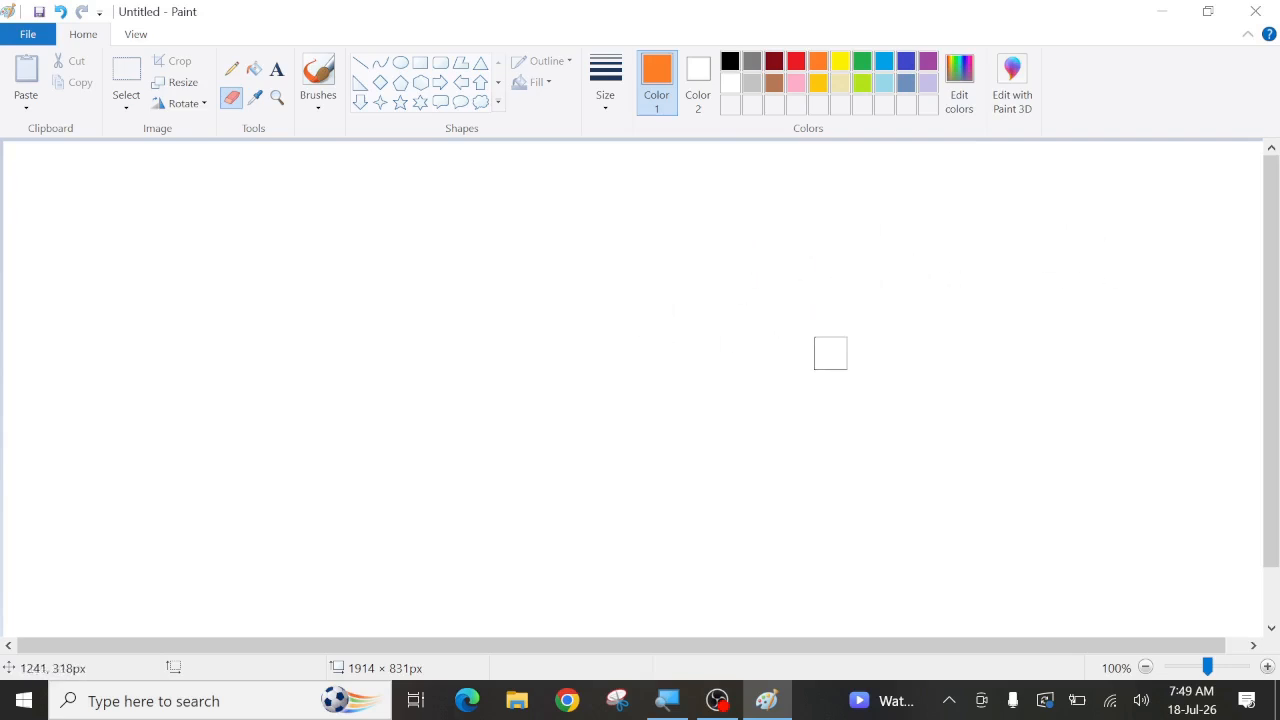
- Draw an orange W-shaped zigzag with the Pencil tool and erase it completely
{"action": "left_click", "coordinate": [231, 68]}
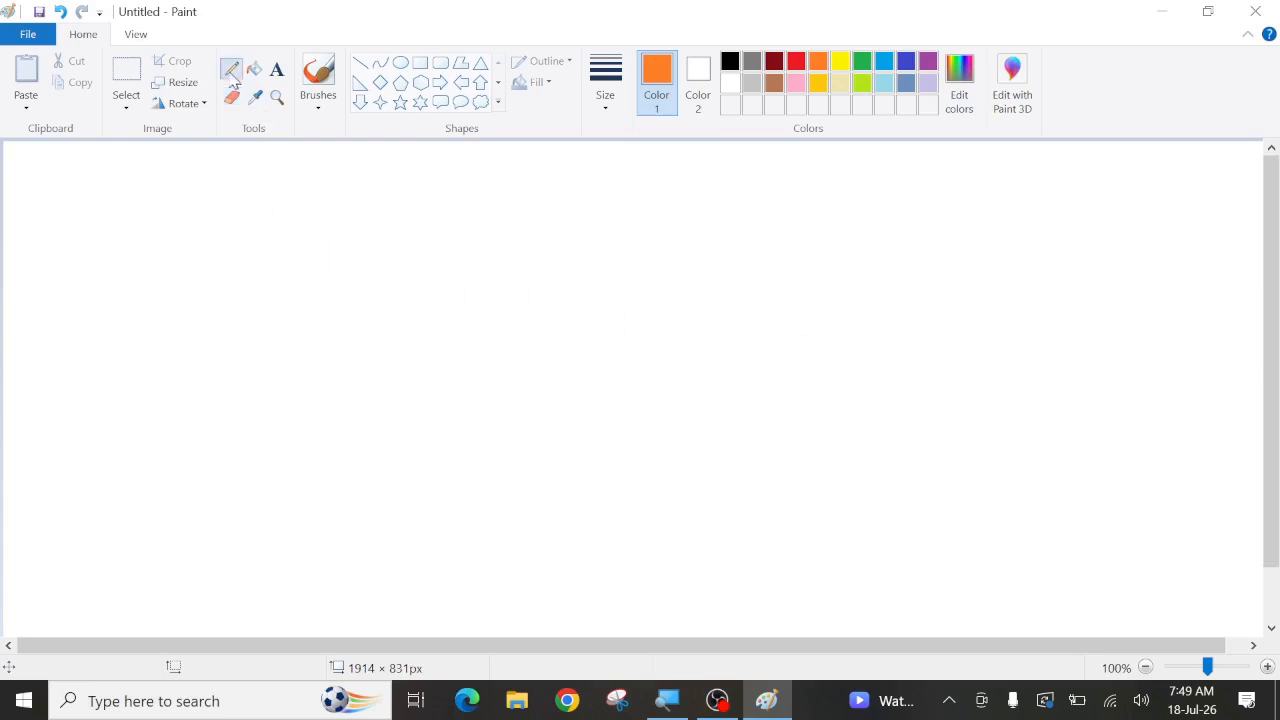
{"action": "mouse_move", "coordinate": [180, 337]}
{"action": "left_mouse_down"}
{"action": "mouse_move", "coordinate": [229, 407]}
{"action": "mouse_move", "coordinate": [315, 379]}
{"action": "mouse_move", "coordinate": [433, 296]}
{"action": "left_mouse_up"}
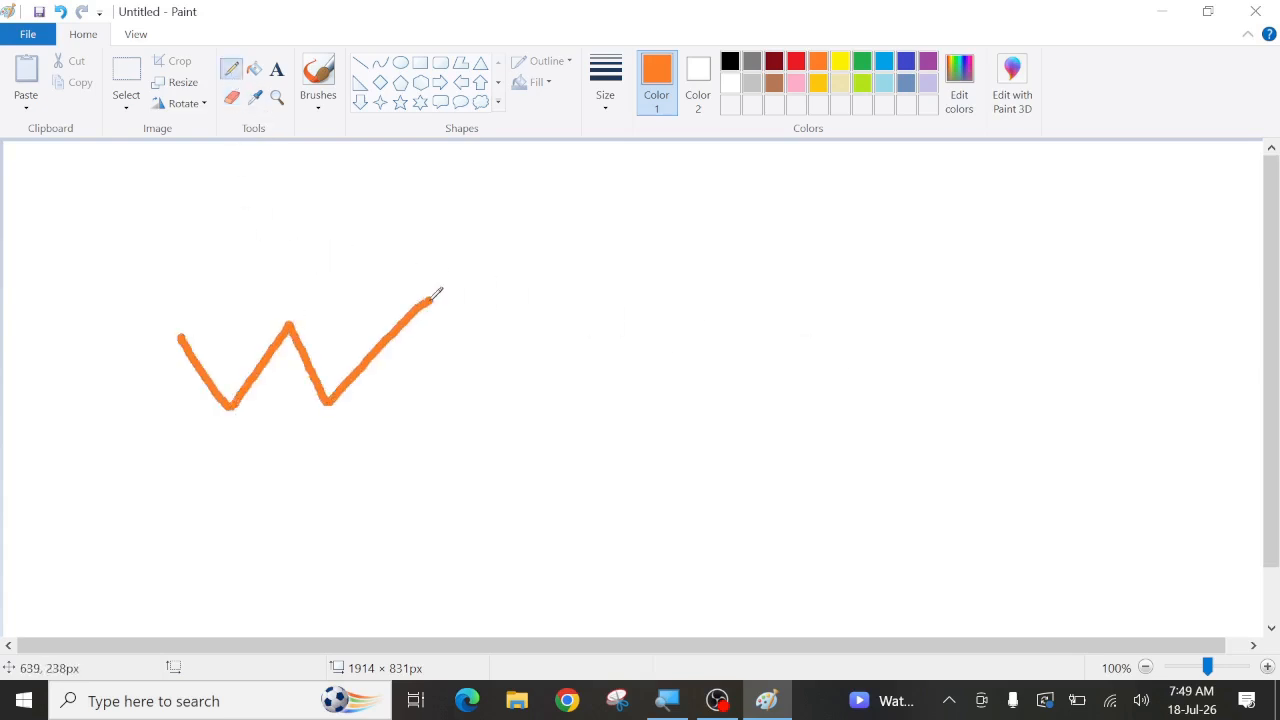
{"action": "left_click", "coordinate": [231, 97]}
{"action": "mouse_move", "coordinate": [194, 306]}
{"action": "left_mouse_down"}
{"action": "mouse_move", "coordinate": [212, 390]}
{"action": "mouse_move", "coordinate": [290, 337]}
{"action": "mouse_move", "coordinate": [326, 360]}
{"action": "mouse_move", "coordinate": [324, 401]}
{"action": "mouse_move", "coordinate": [438, 295]}
{"action": "mouse_move", "coordinate": [302, 345]}
{"action": "mouse_move", "coordinate": [280, 368]}
{"action": "mouse_move", "coordinate": [309, 357]}
{"action": "left_mouse_up"}
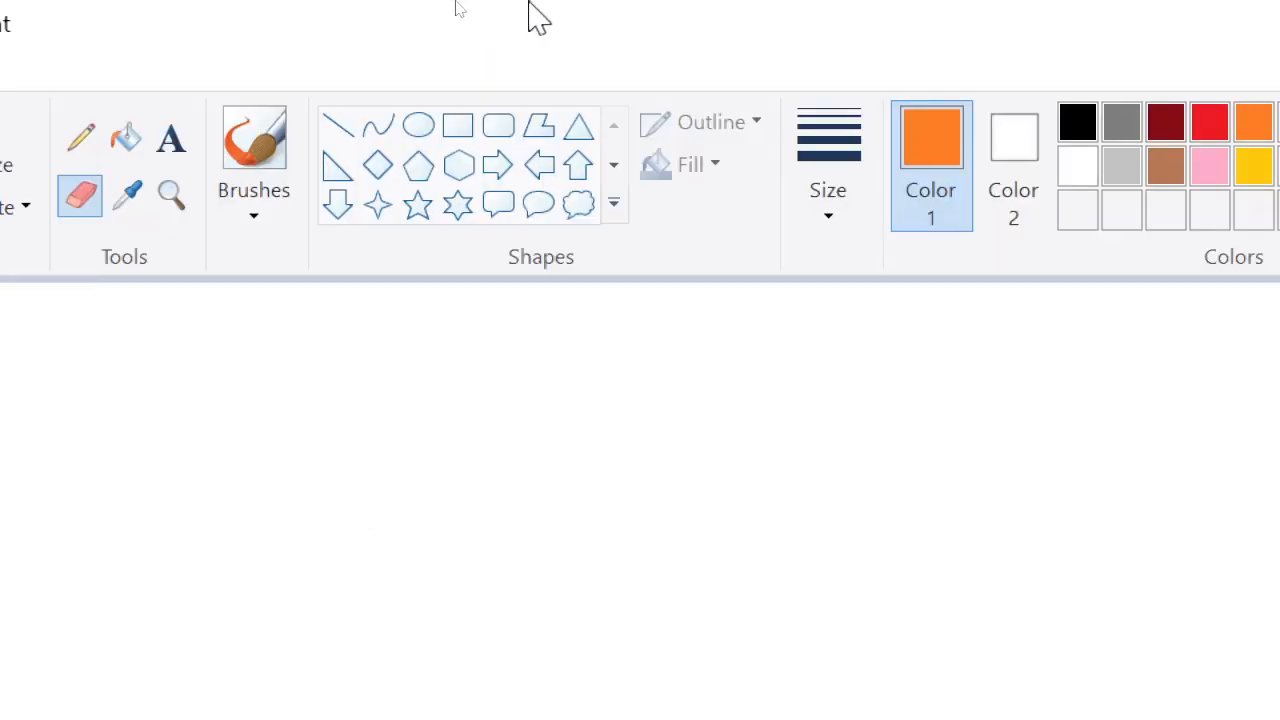
- Draw an orange circle on the upper part of the blank canvas with the Oval shape
{"action": "left_click", "coordinate": [420, 126]}
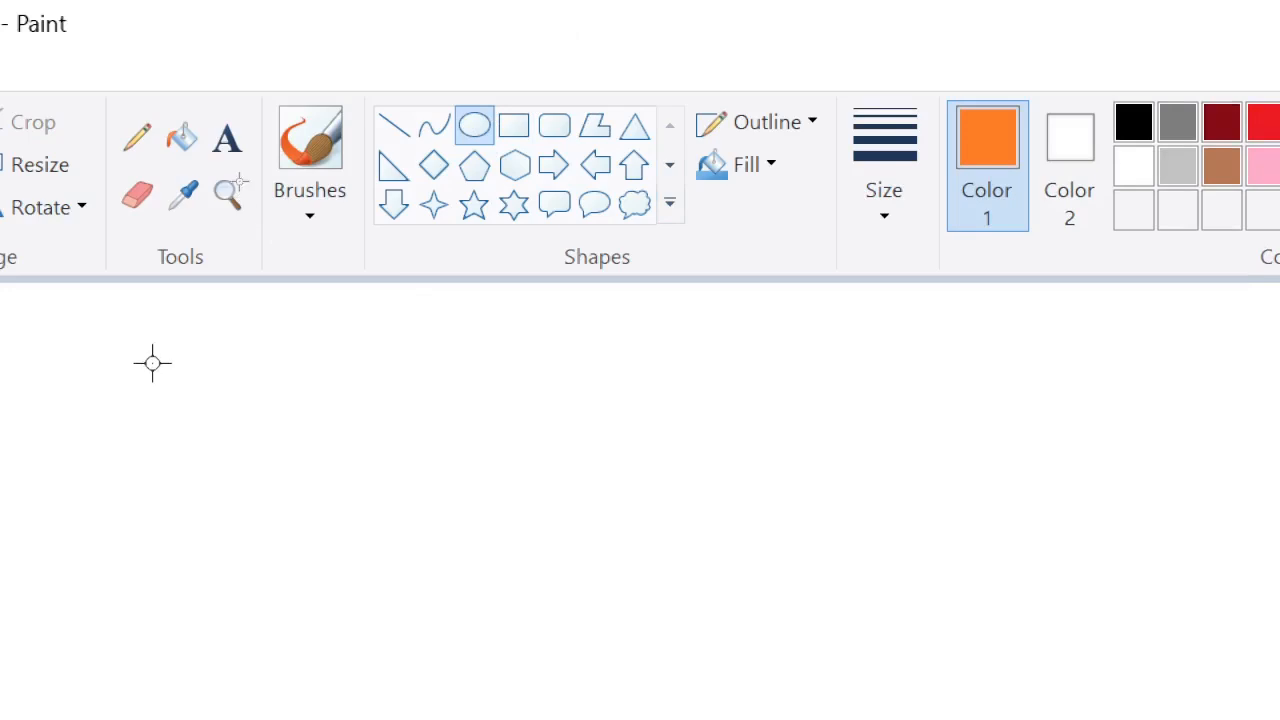
{"action": "left_click_drag", "start_coordinate": [152, 363], "coordinate": [515, 719]}
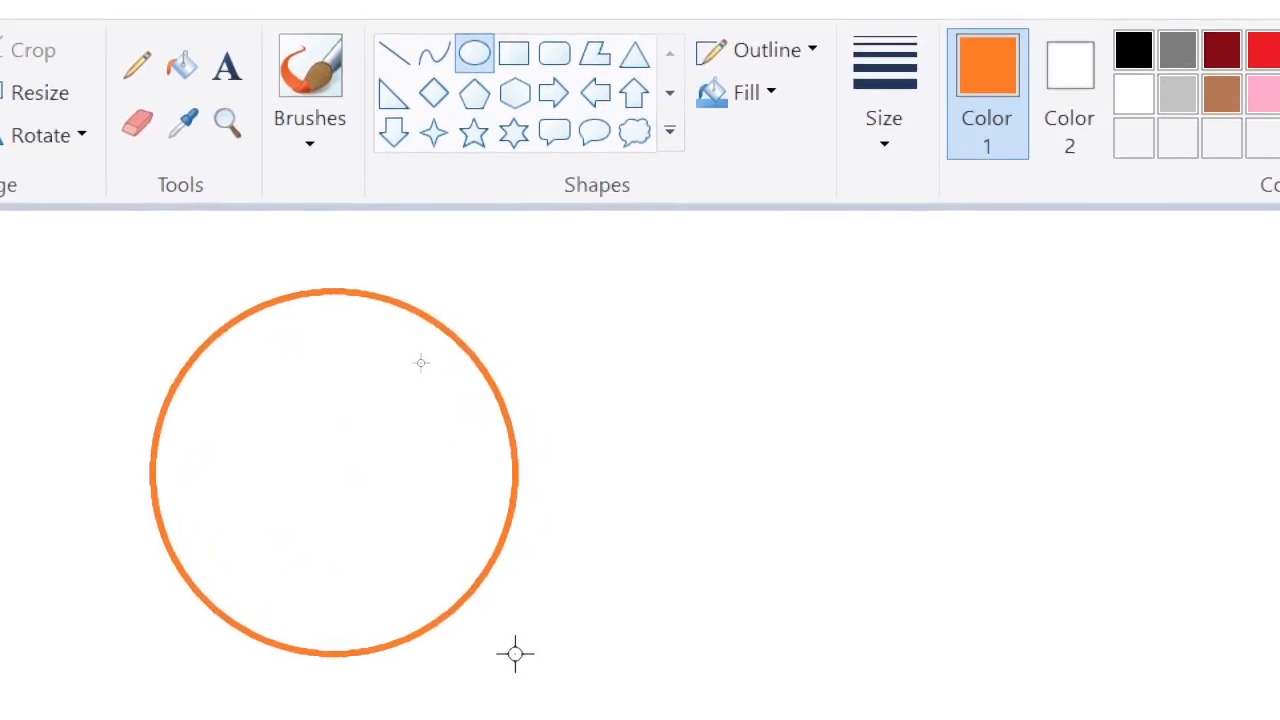
{"action": "left_click_drag", "start_coordinate": [515, 654], "coordinate": [515, 654]}
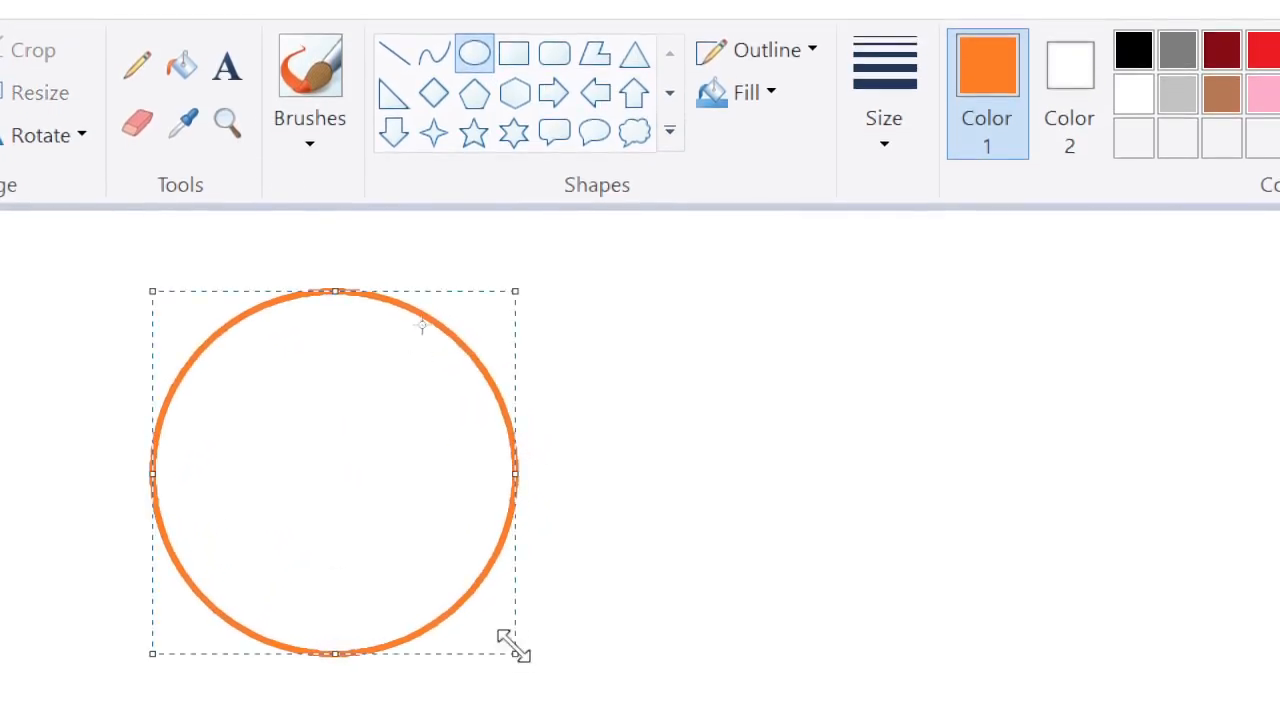
- Draw an orange rectangle beside the circle and a right triangle of about 218 × 202 px below them
{"action": "left_click", "coordinate": [514, 54]}
{"action": "left_click_drag", "start_coordinate": [625, 301], "coordinate": [1037, 574]}
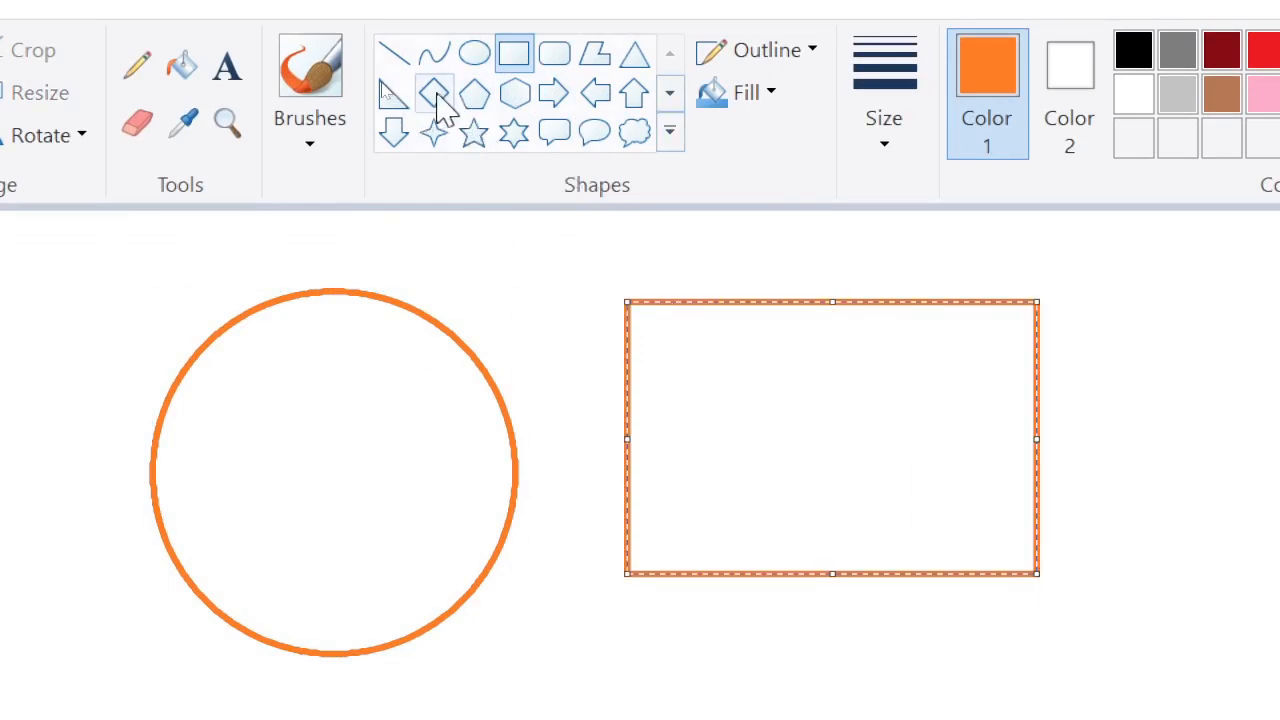
{"action": "left_click", "coordinate": [393, 100]}
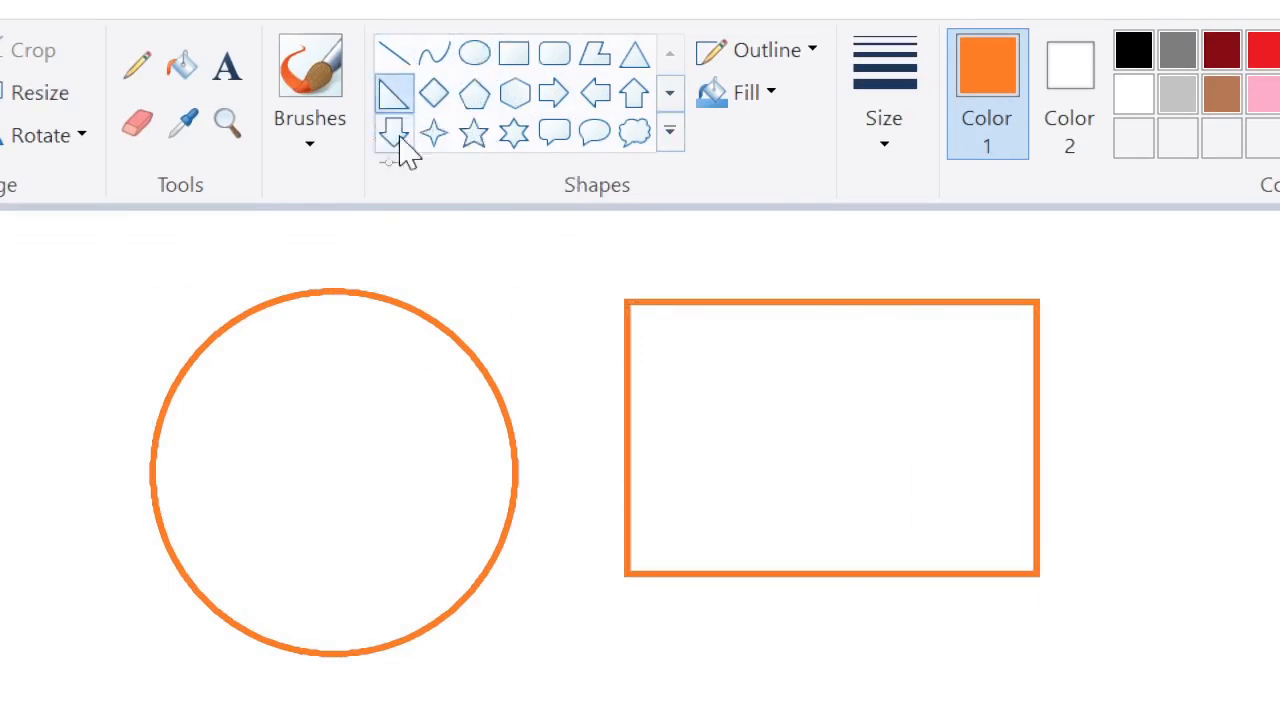
{"action": "mouse_move", "coordinate": [348, 337]}
{"action": "left_mouse_down"}
{"action": "mouse_move", "coordinate": [551, 486]}
{"action": "mouse_move", "coordinate": [639, 604]}
{"action": "left_mouse_up"}
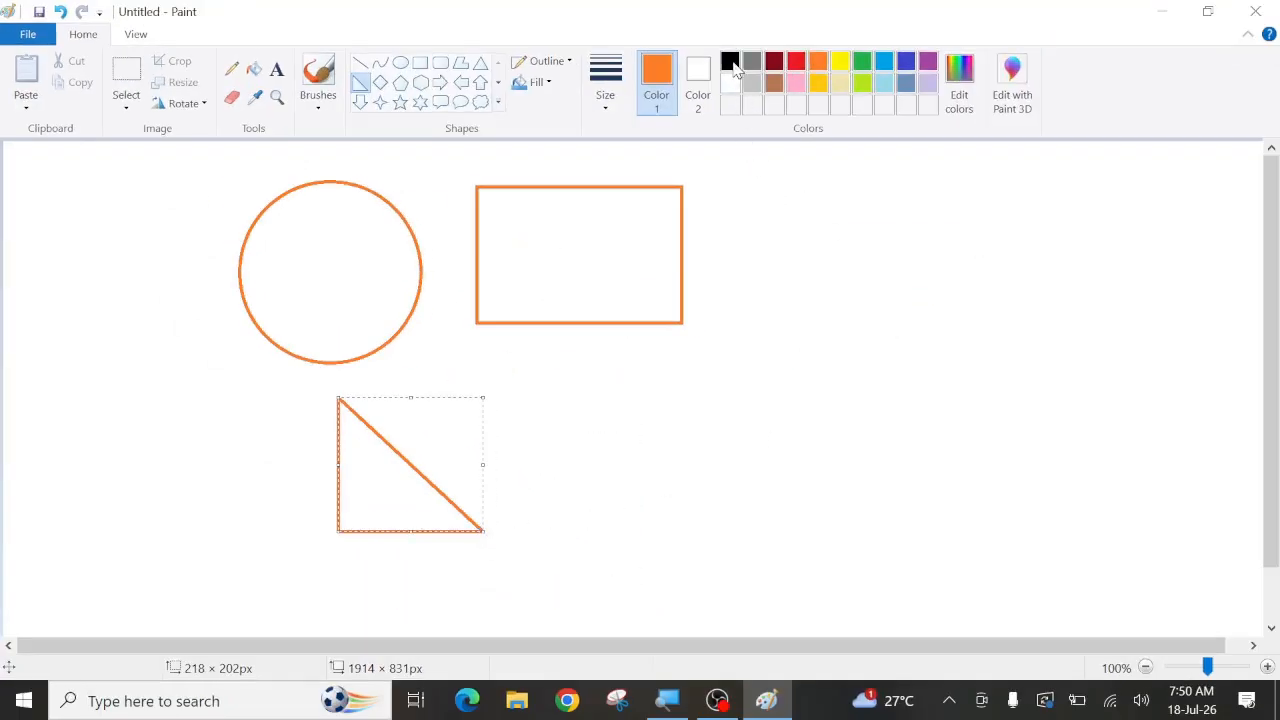
- Recolor the right triangle's outline black and draw a black rounded rectangle beside it, below the orange rectangle
{"action": "left_click", "coordinate": [731, 63]}
{"action": "left_click", "coordinate": [768, 430]}
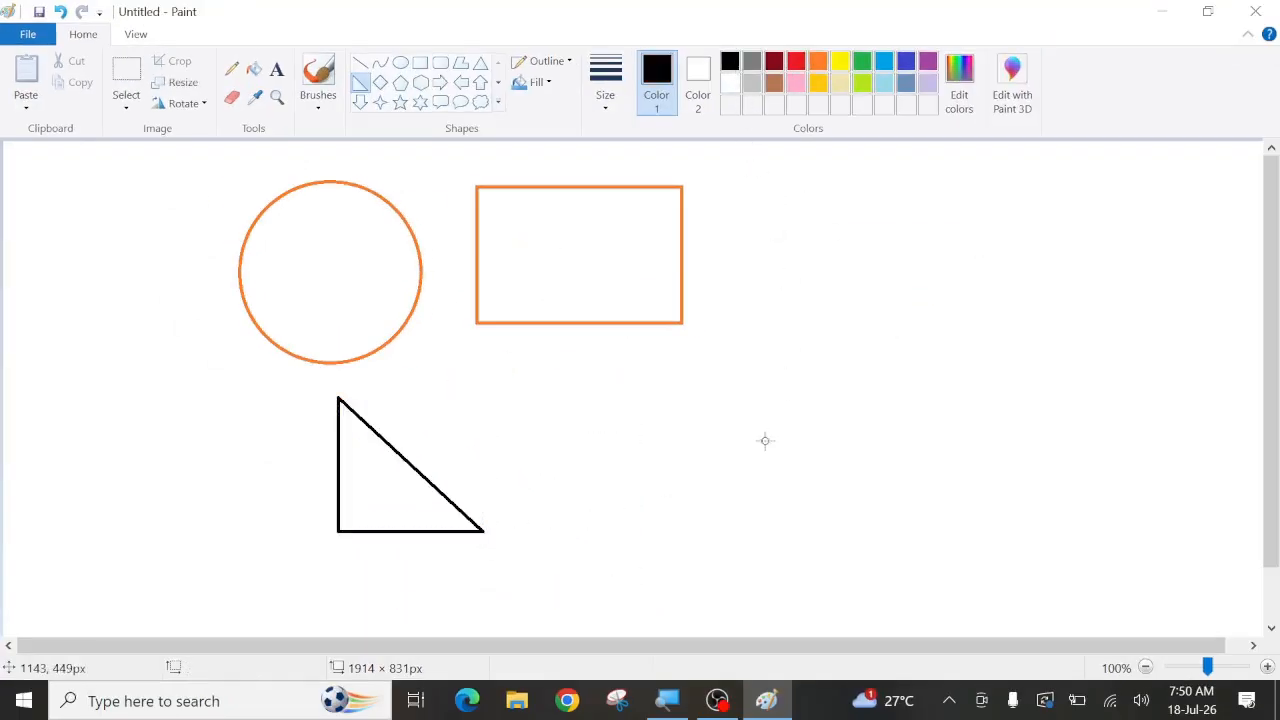
{"action": "left_click", "coordinate": [440, 64]}
{"action": "left_click_drag", "start_coordinate": [517, 352], "coordinate": [779, 538]}
{"action": "left_click", "coordinate": [901, 367]}
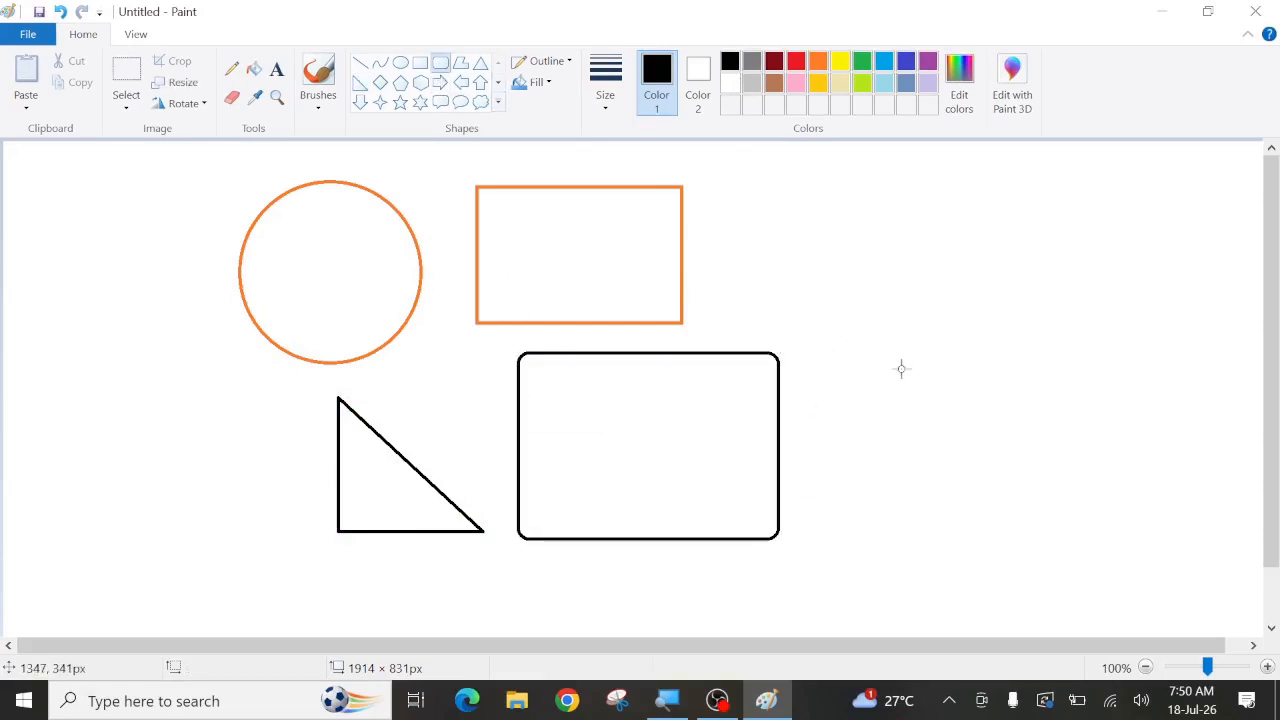
- Draw a black circle of about 270 × 278 px with the Oval shape and move it to overlap the orange circle
{"action": "left_click", "coordinate": [400, 63]}
{"action": "left_click_drag", "start_coordinate": [64, 200], "coordinate": [245, 384]}
{"action": "left_click_drag", "start_coordinate": [115, 298], "coordinate": [140, 283]}
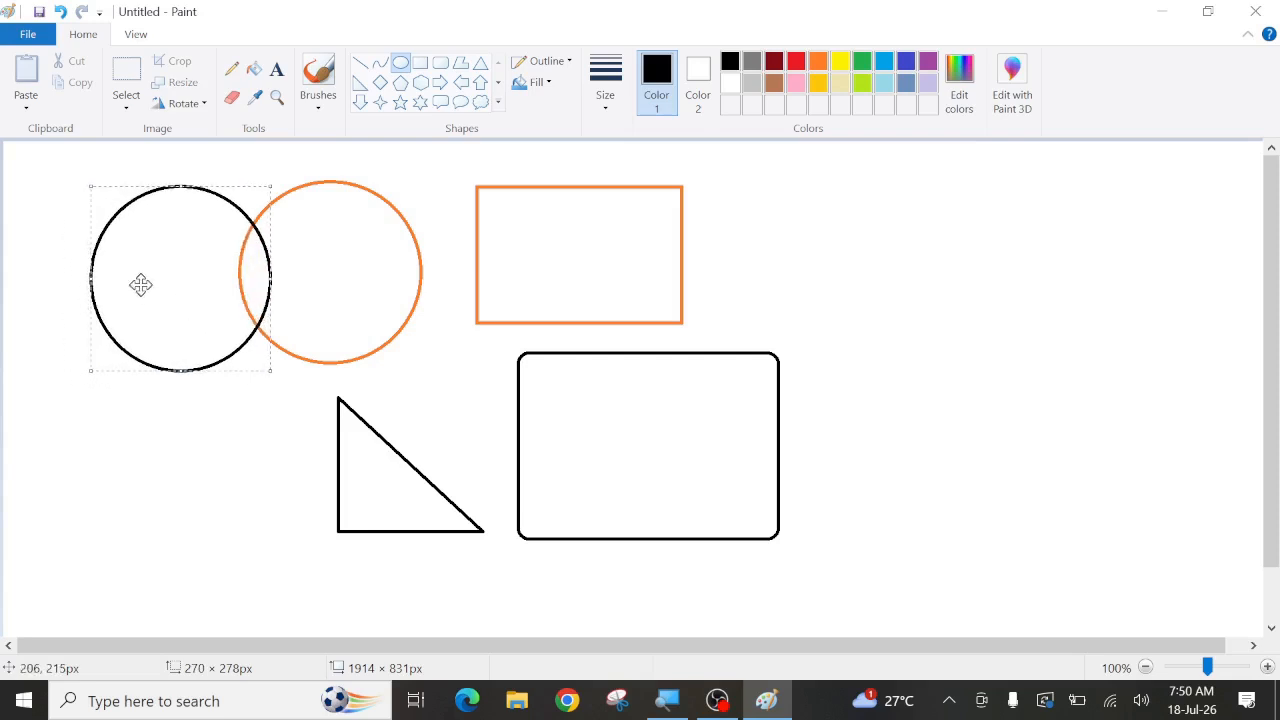
{"action": "left_click", "coordinate": [168, 532]}
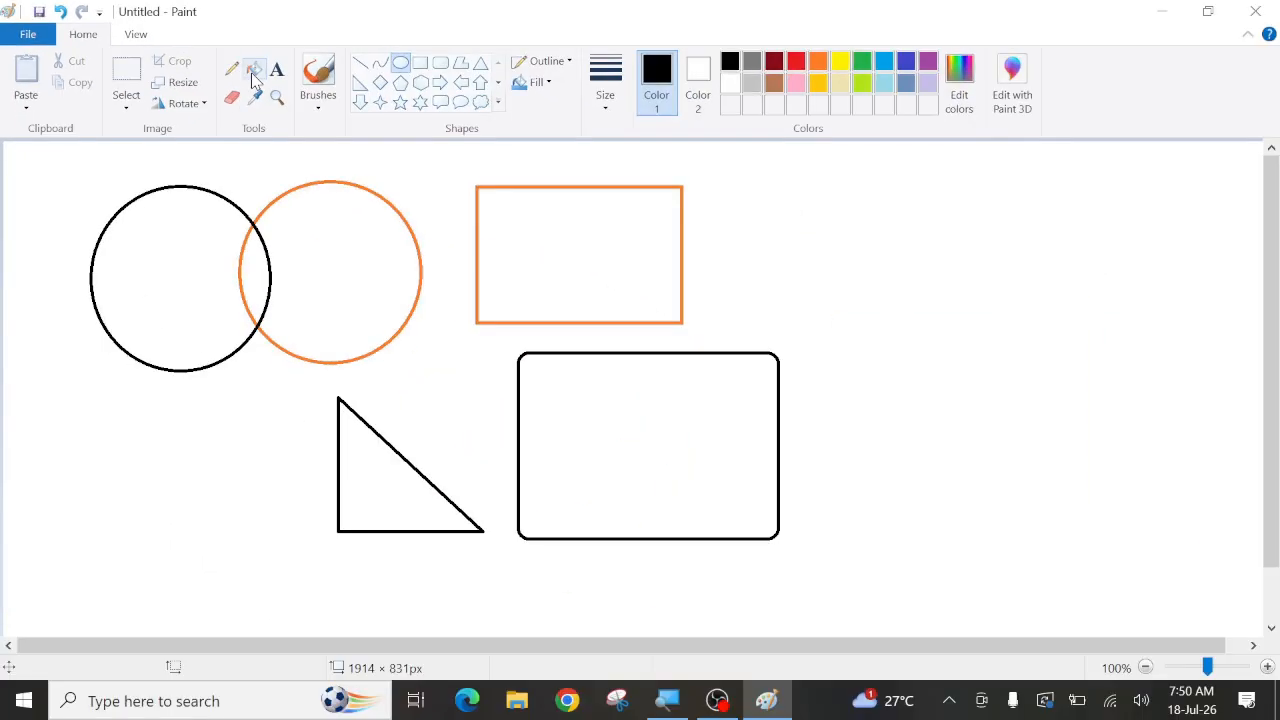
- Fill the black circle with black, the orange circle with red and the orange rectangle with green
{"action": "left_click", "coordinate": [253, 80]}
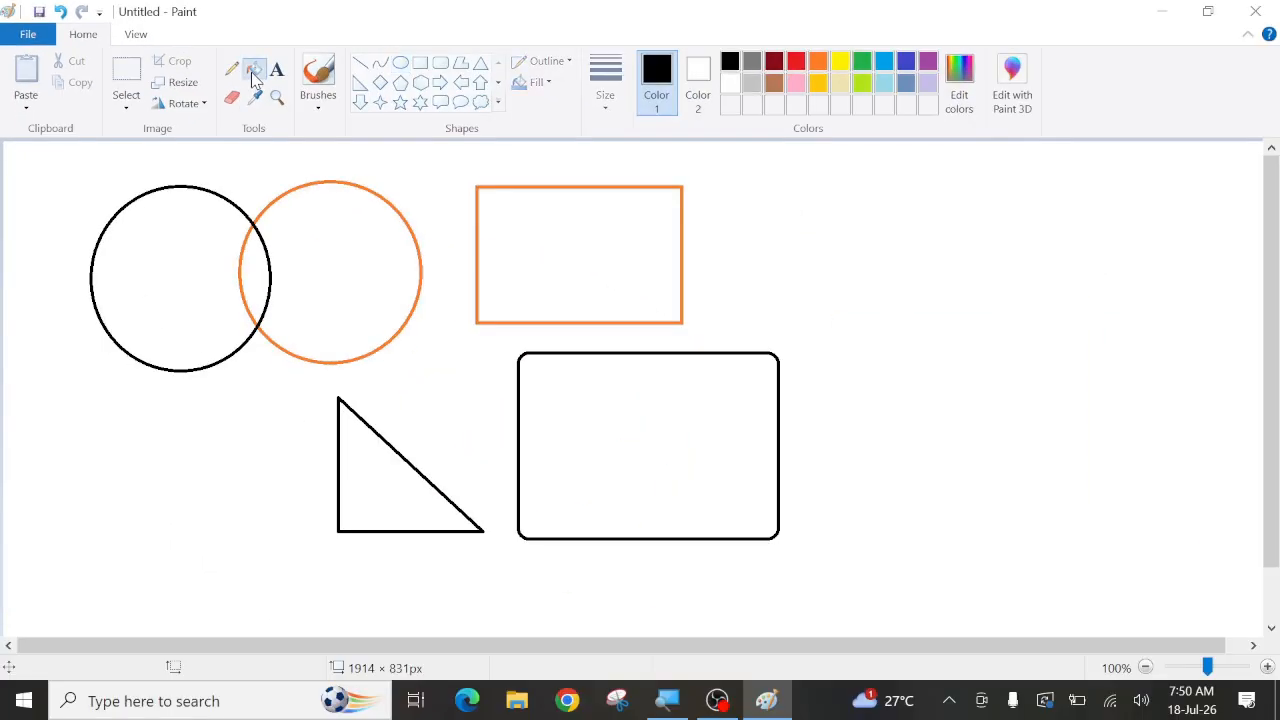
{"action": "left_click", "coordinate": [164, 251]}
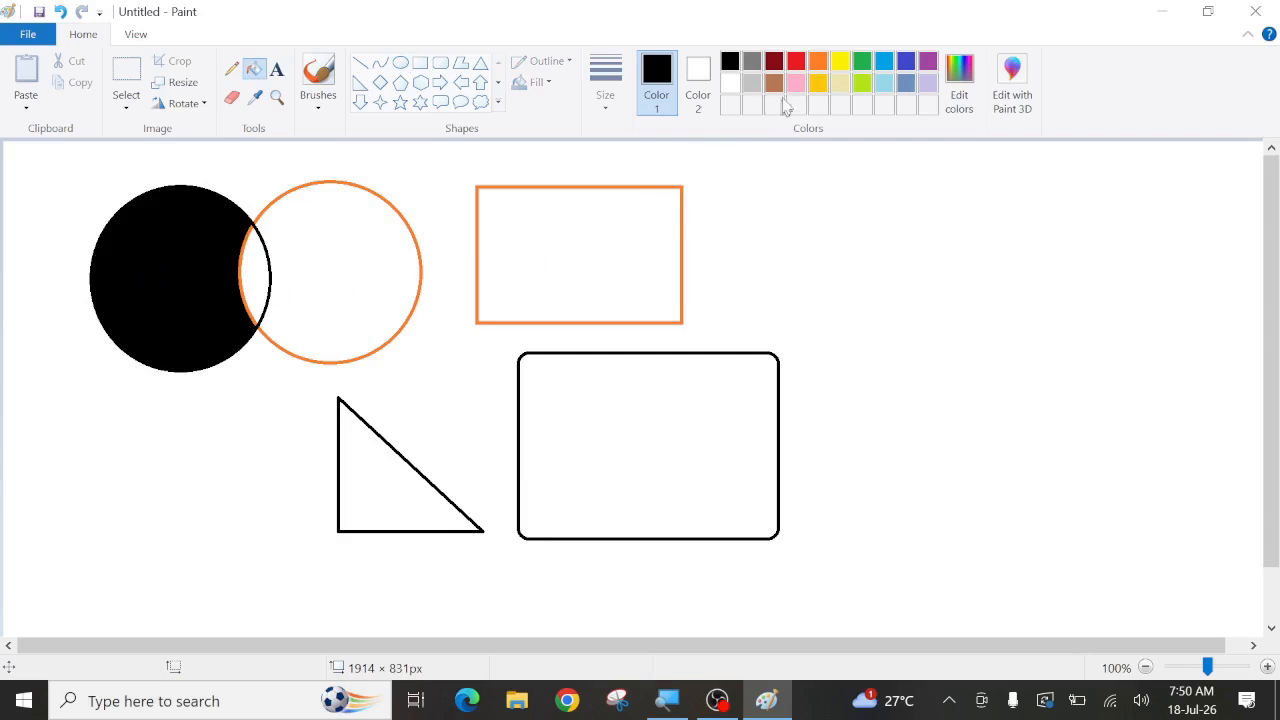
{"action": "left_click", "coordinate": [798, 66]}
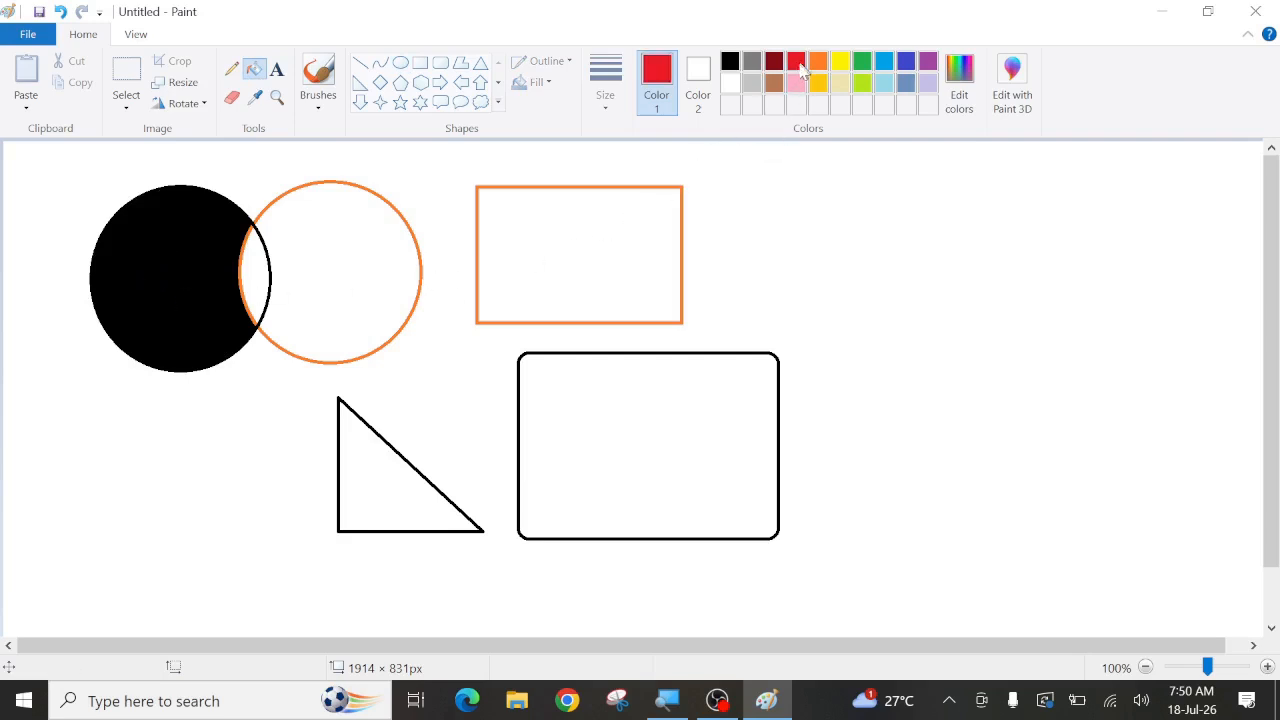
{"action": "left_click", "coordinate": [356, 278]}
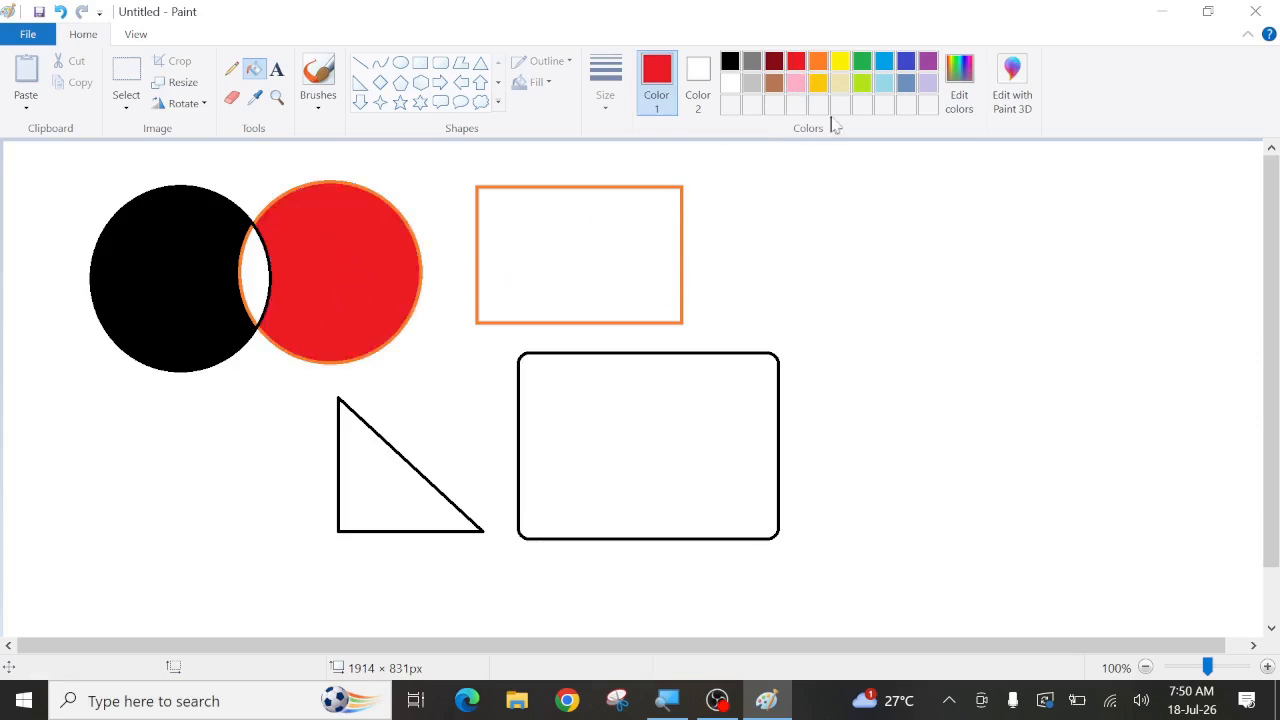
{"action": "left_click", "coordinate": [861, 62]}
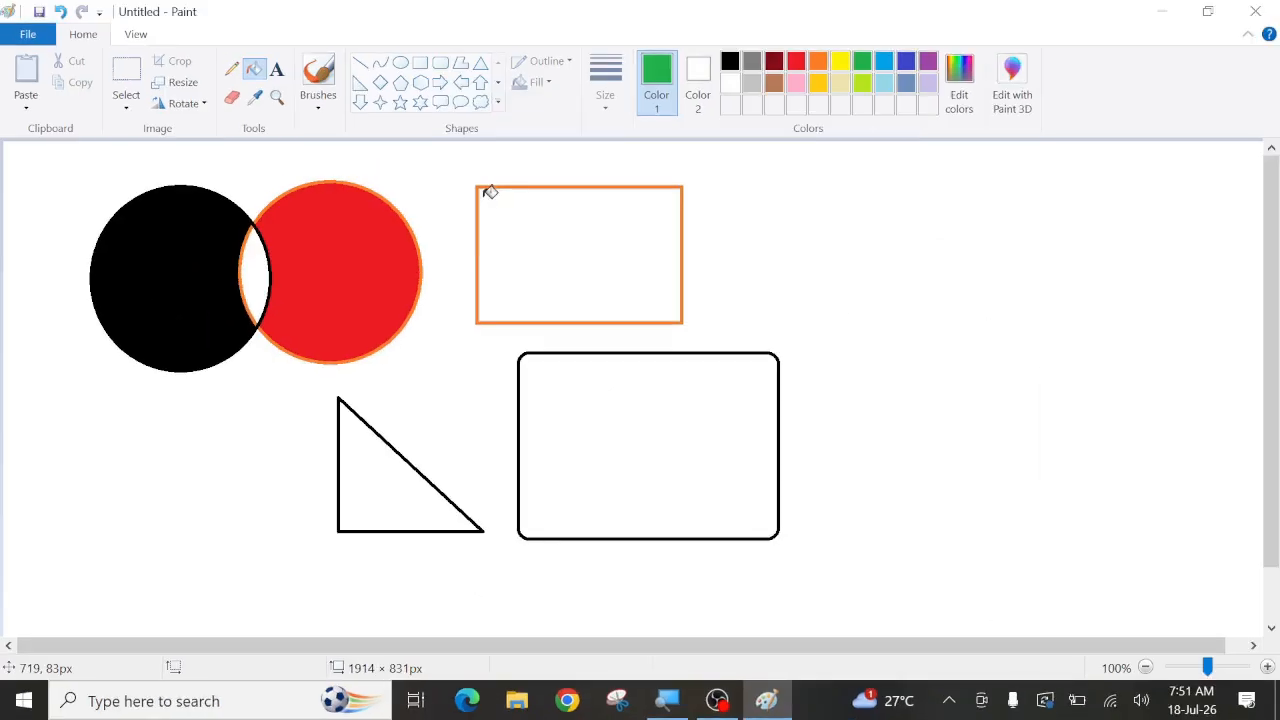
{"action": "left_click", "coordinate": [540, 234]}
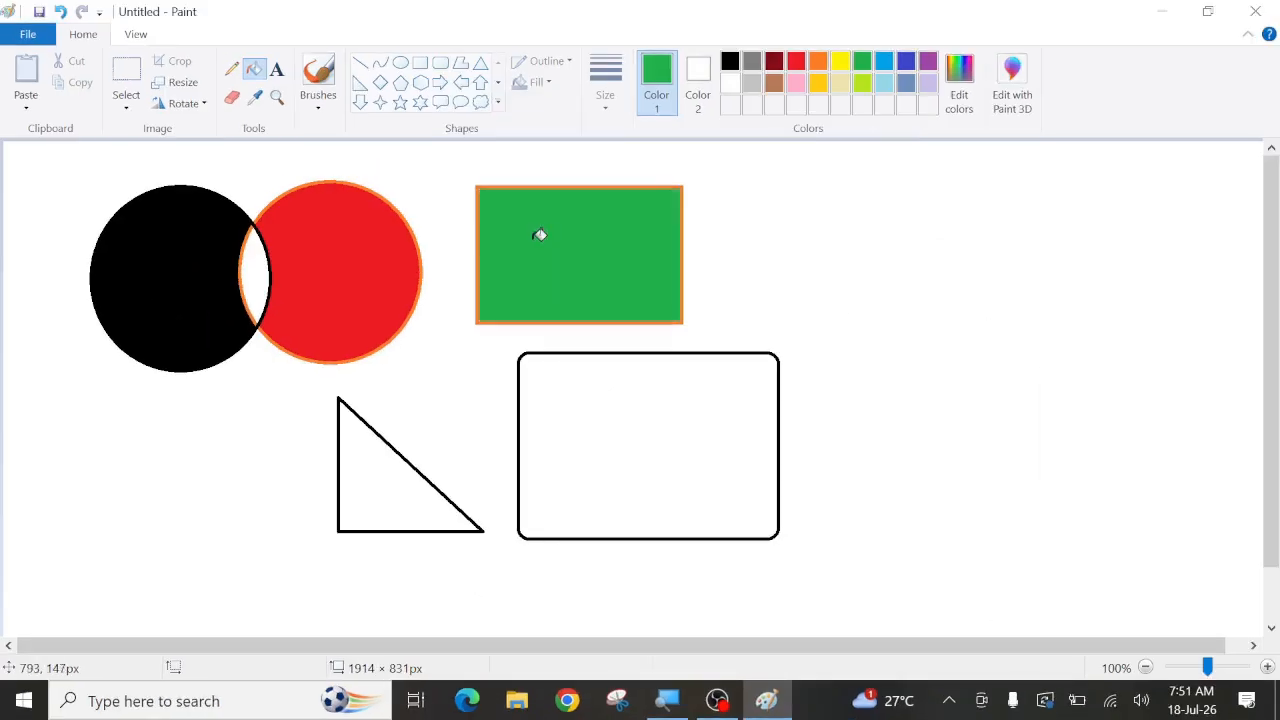
- Erase the tip of the triangle's lower corner to open its outline, and try to fill the open triangle with blue
{"action": "left_click", "coordinate": [232, 100]}
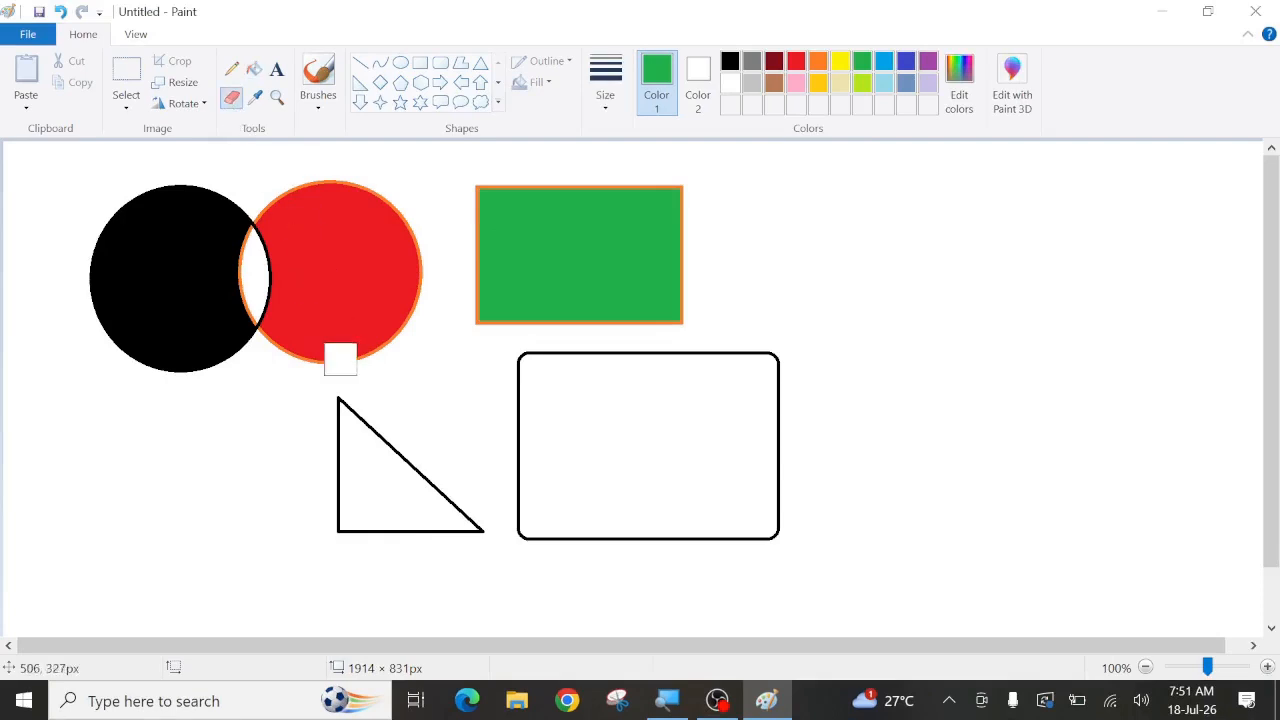
{"action": "left_click", "coordinate": [493, 543]}
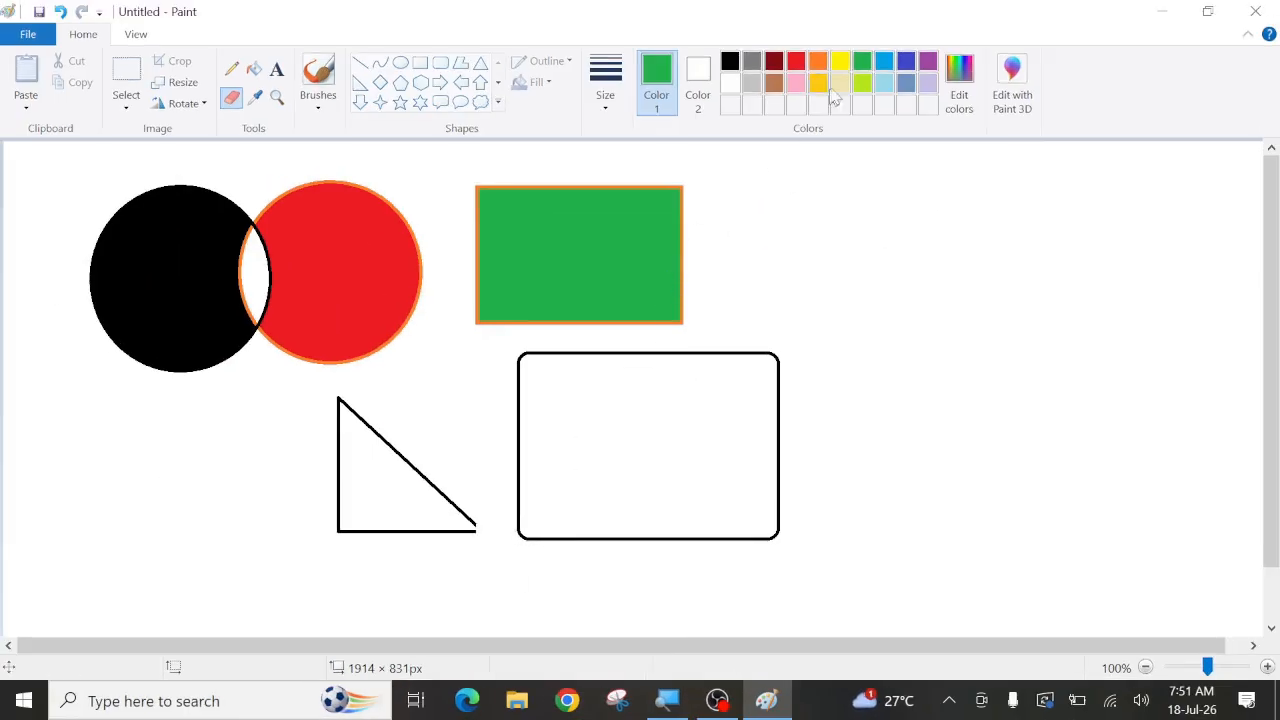
{"action": "left_click", "coordinate": [884, 63]}
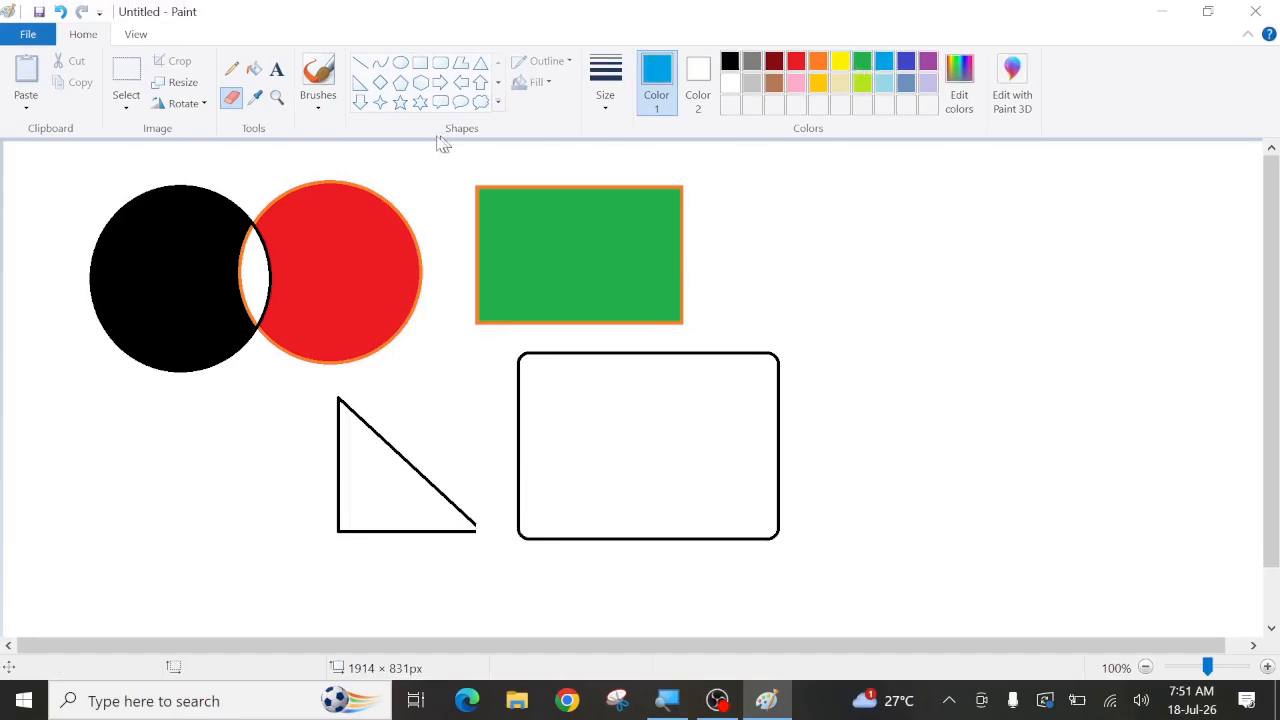
{"action": "left_click", "coordinate": [254, 68]}
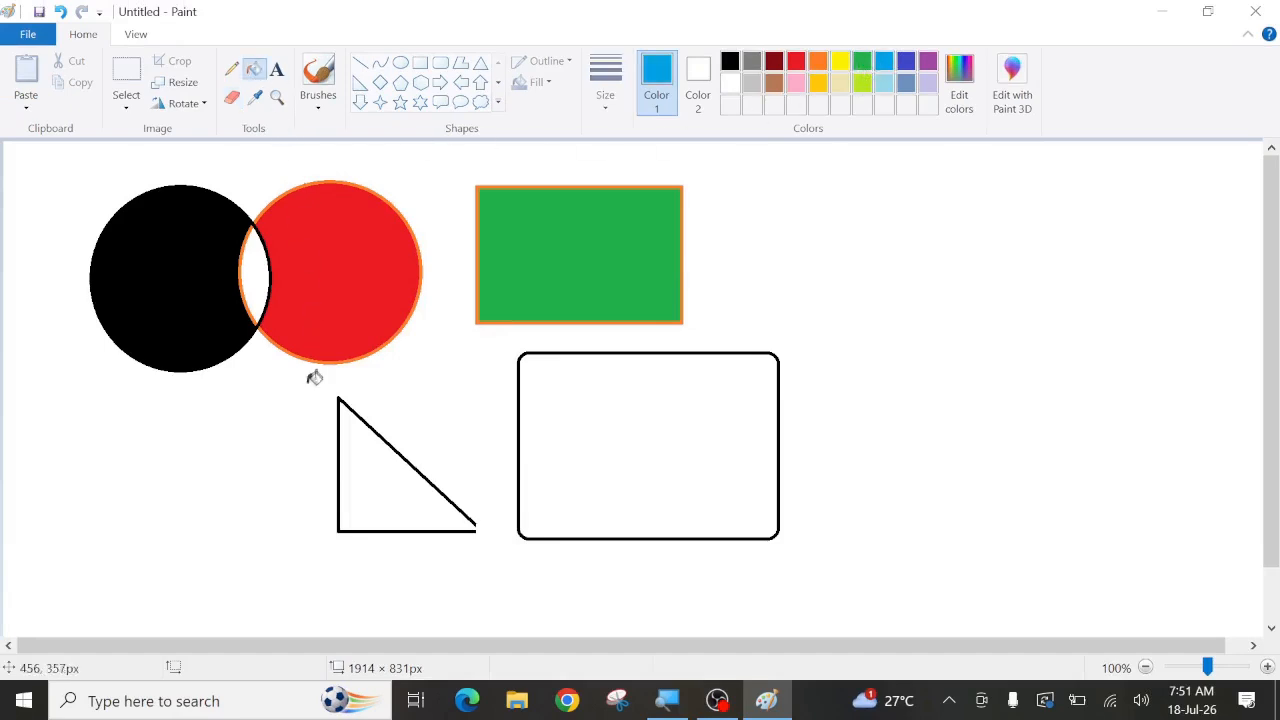
{"action": "left_click", "coordinate": [368, 481]}
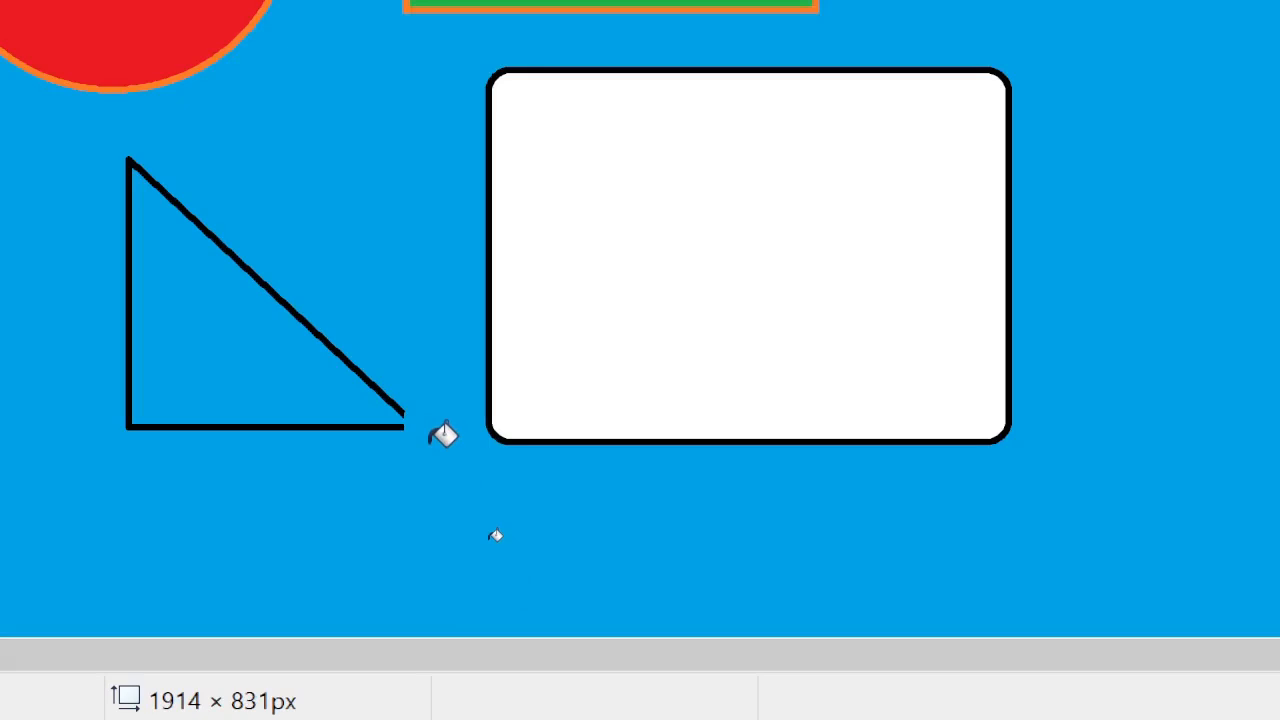
{"action": "left_click", "coordinate": [443, 436]}
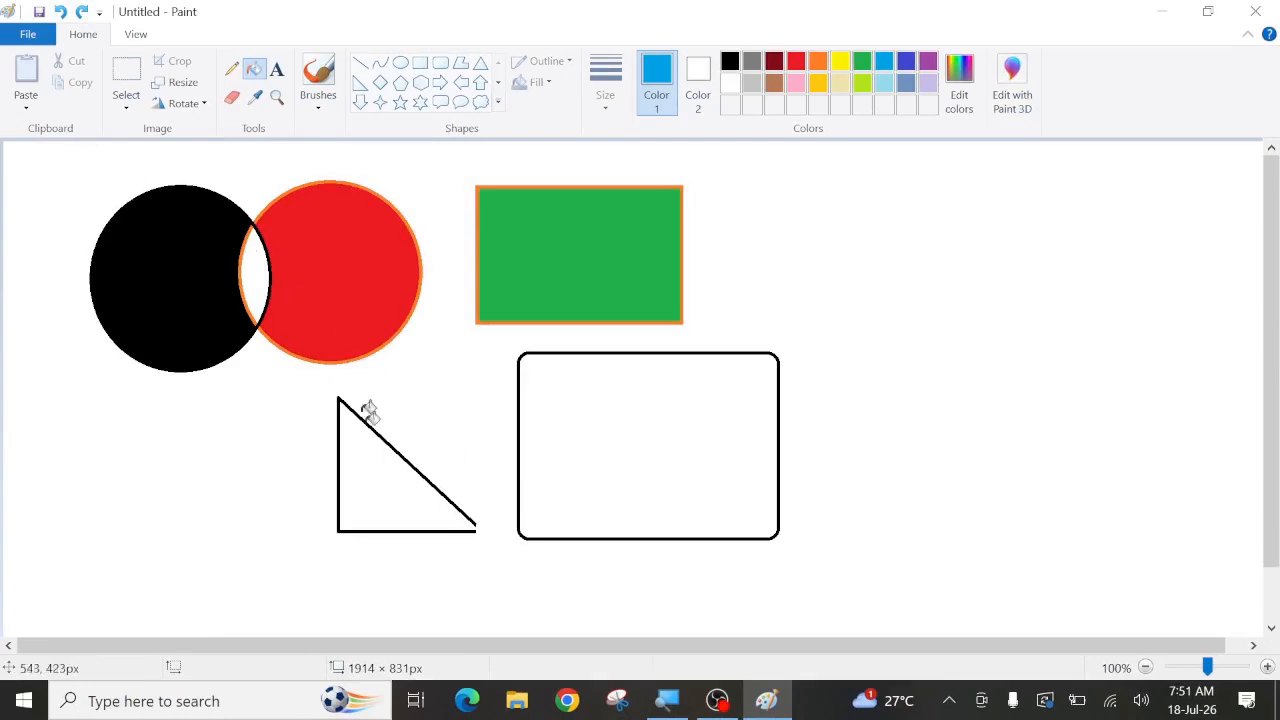
- Close the triangle's open corner with a blue Pencil stroke and fill the triangle with blue
{"action": "left_click", "coordinate": [232, 69]}
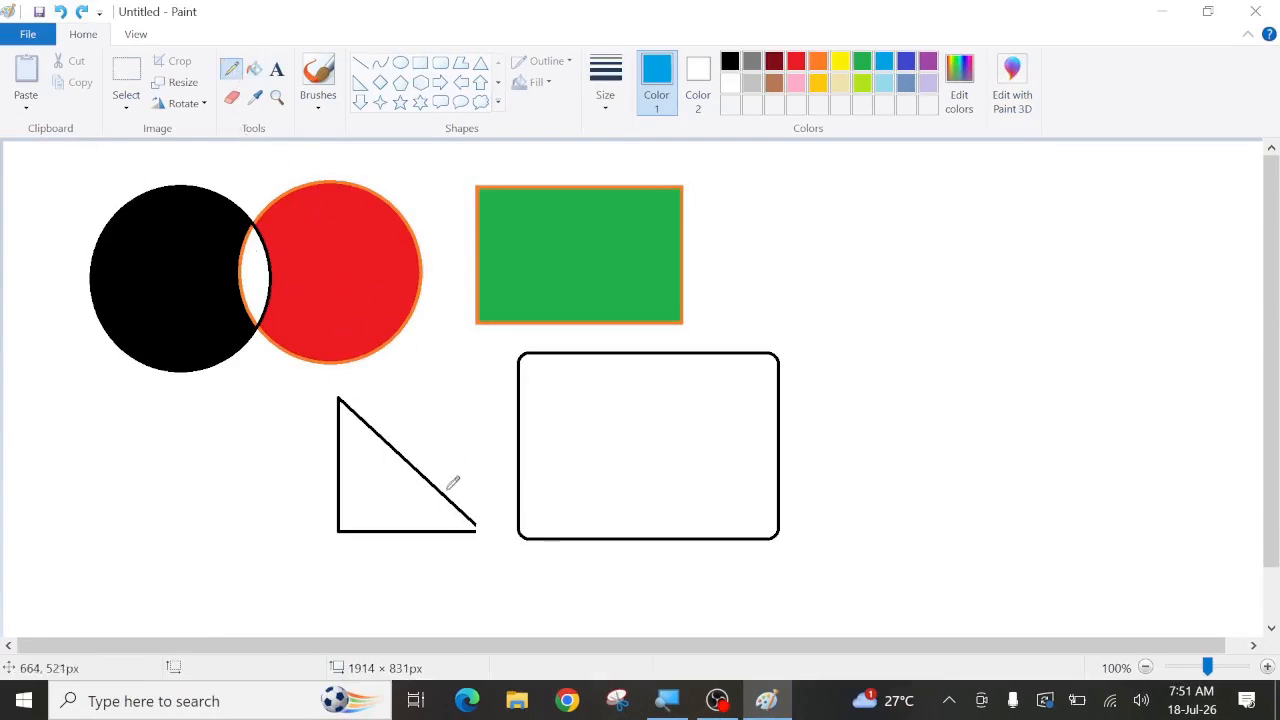
{"action": "left_click_drag", "start_coordinate": [470, 520], "coordinate": [474, 531]}
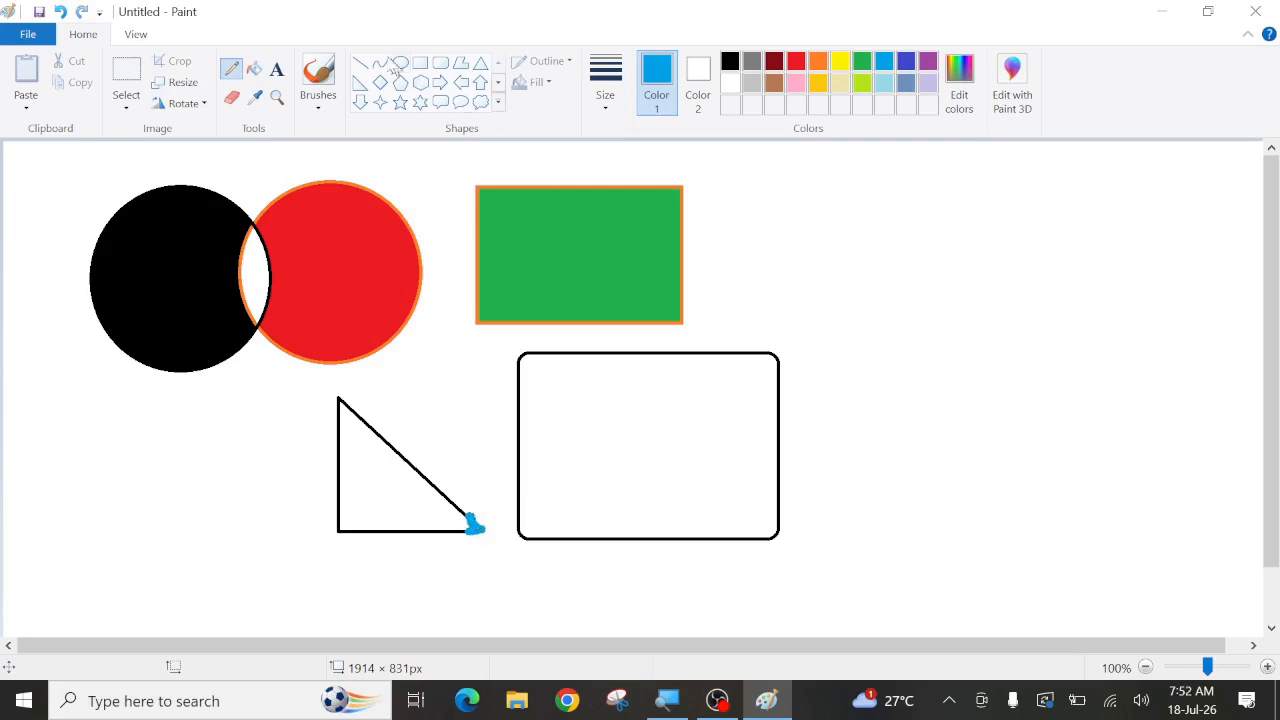
{"action": "left_click", "coordinate": [254, 69]}
{"action": "left_click", "coordinate": [393, 476]}
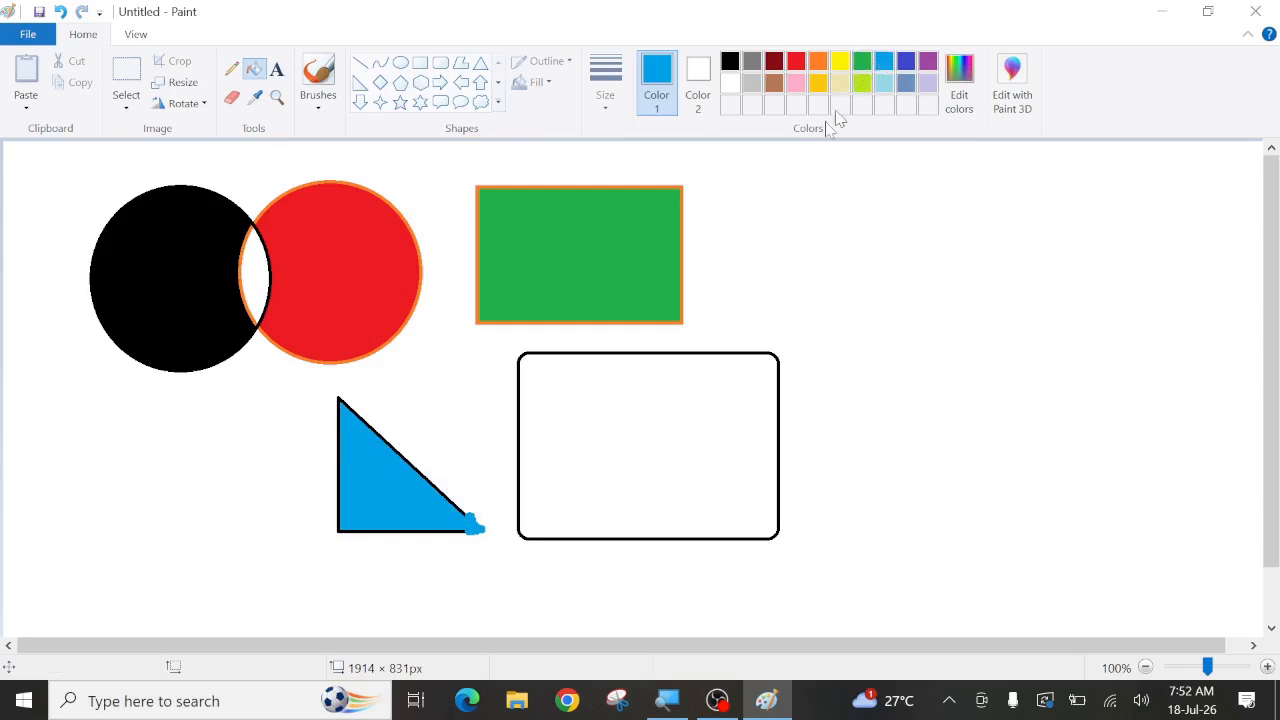
- Fill the rounded rectangle with yellow
{"action": "left_click", "coordinate": [840, 62]}
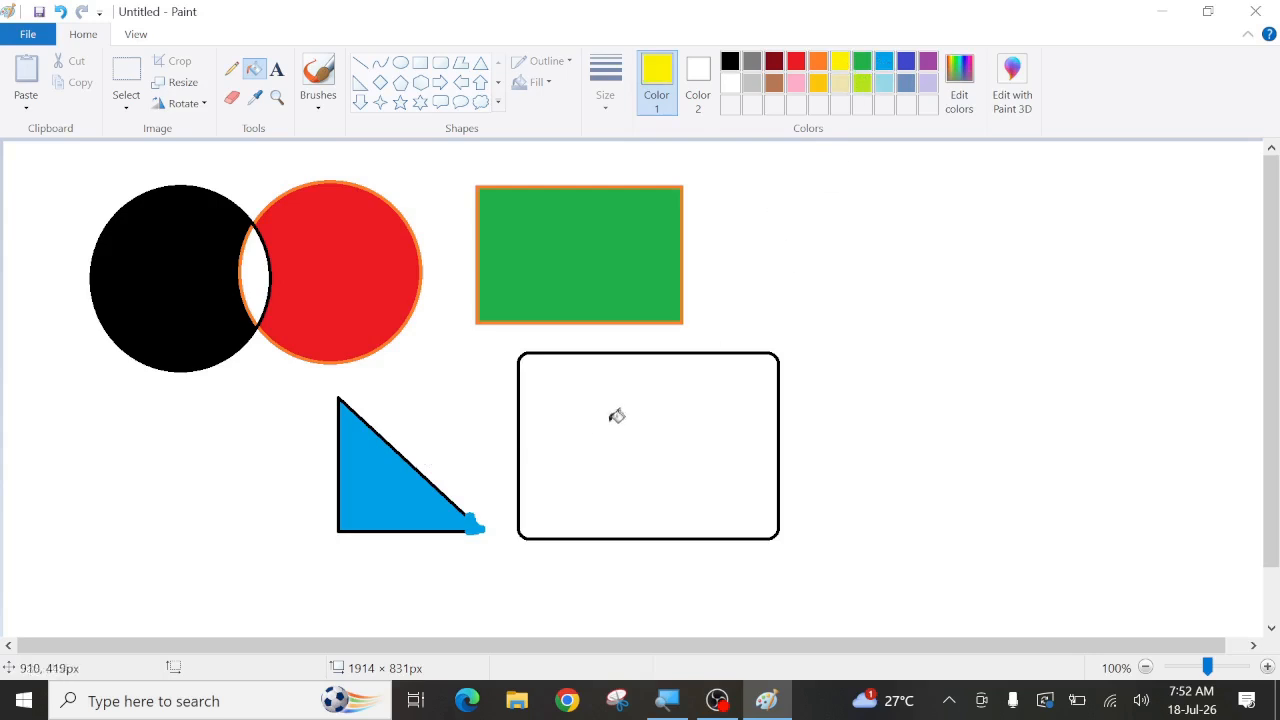
{"action": "left_click", "coordinate": [594, 442]}
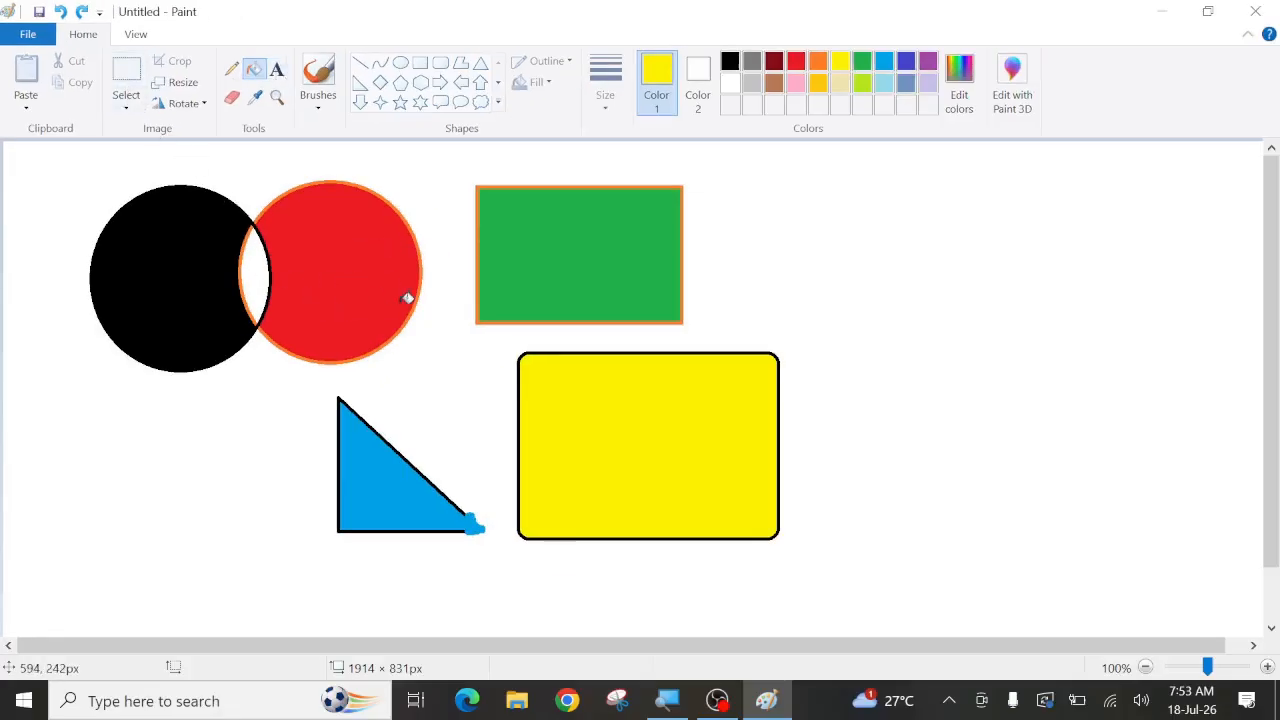
- Select a rectangular area of about 1221 × 655 px around all the shapes and delete it
{"action": "left_click", "coordinate": [226, 100]}
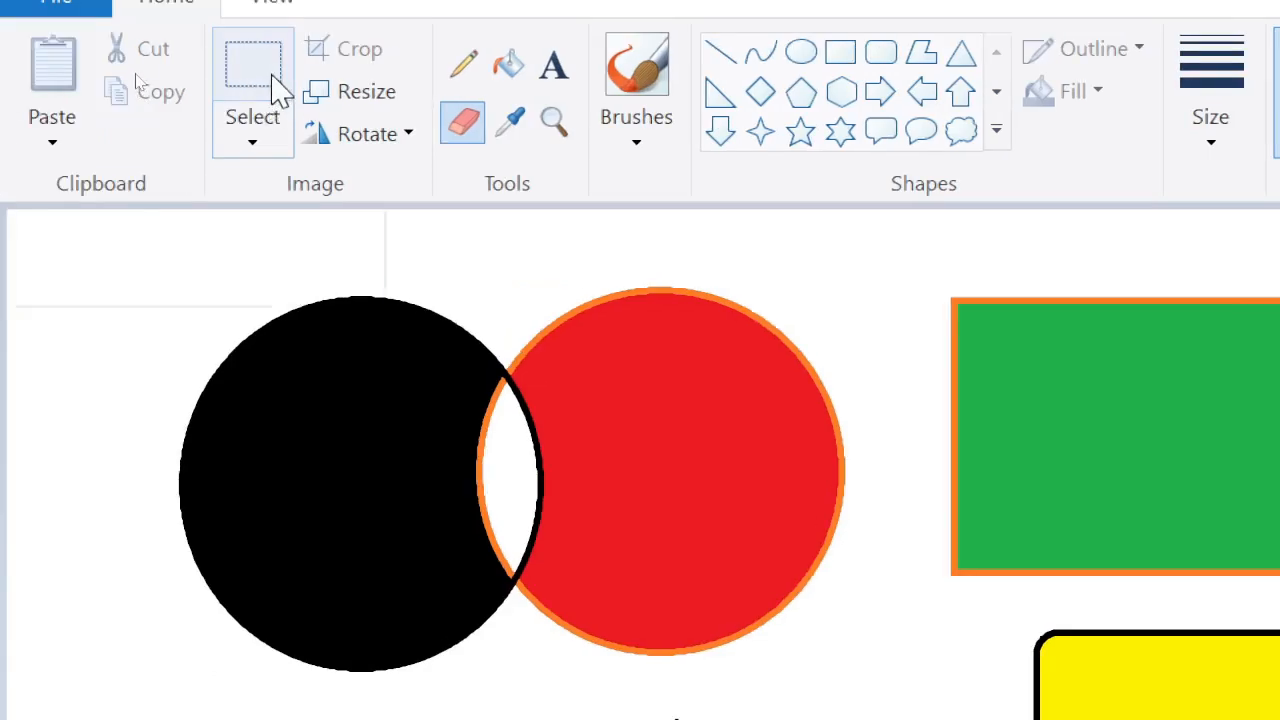
{"action": "left_click", "coordinate": [279, 90]}
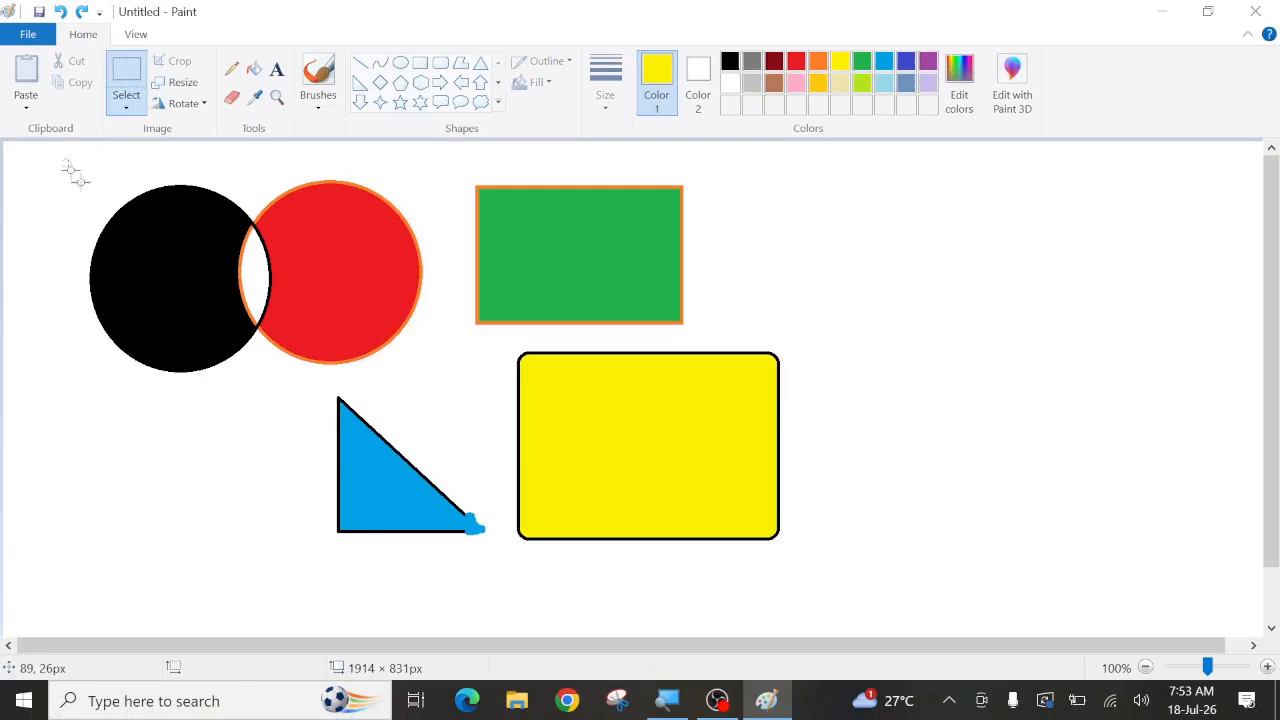
{"action": "left_click_drag", "start_coordinate": [63, 159], "coordinate": [876, 594]}
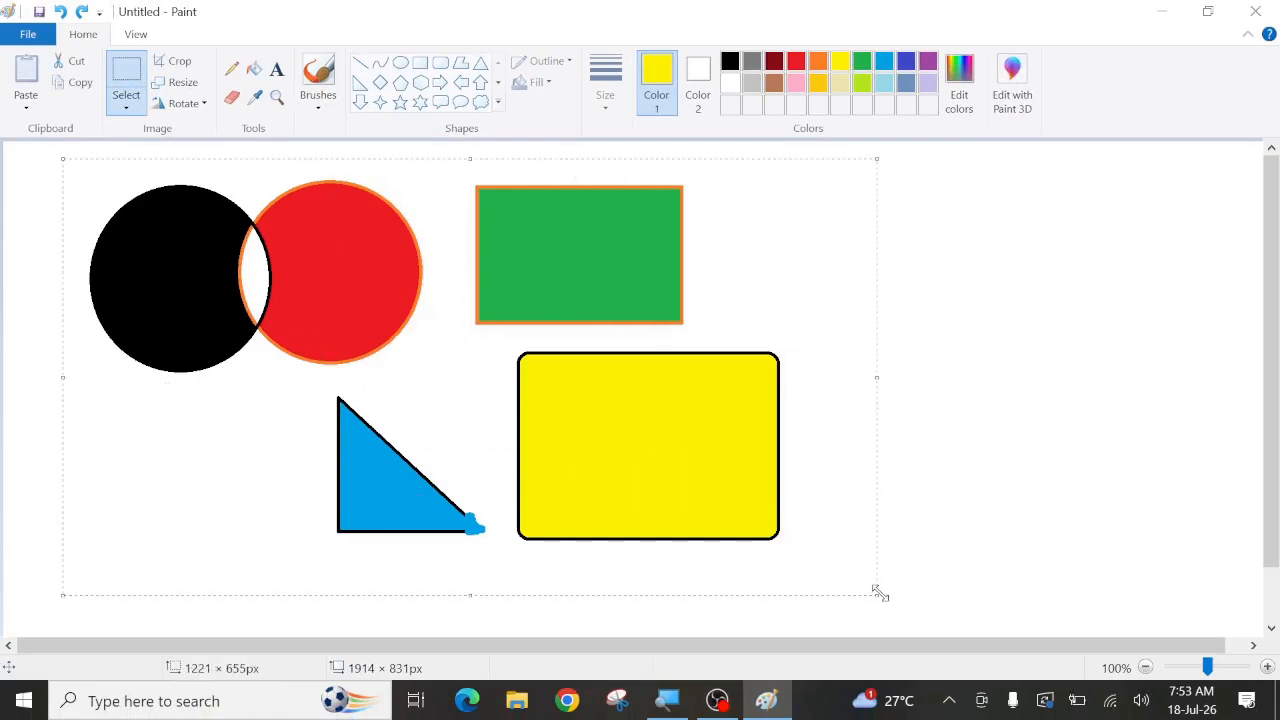
{"action": "key", "text": "Delete"}
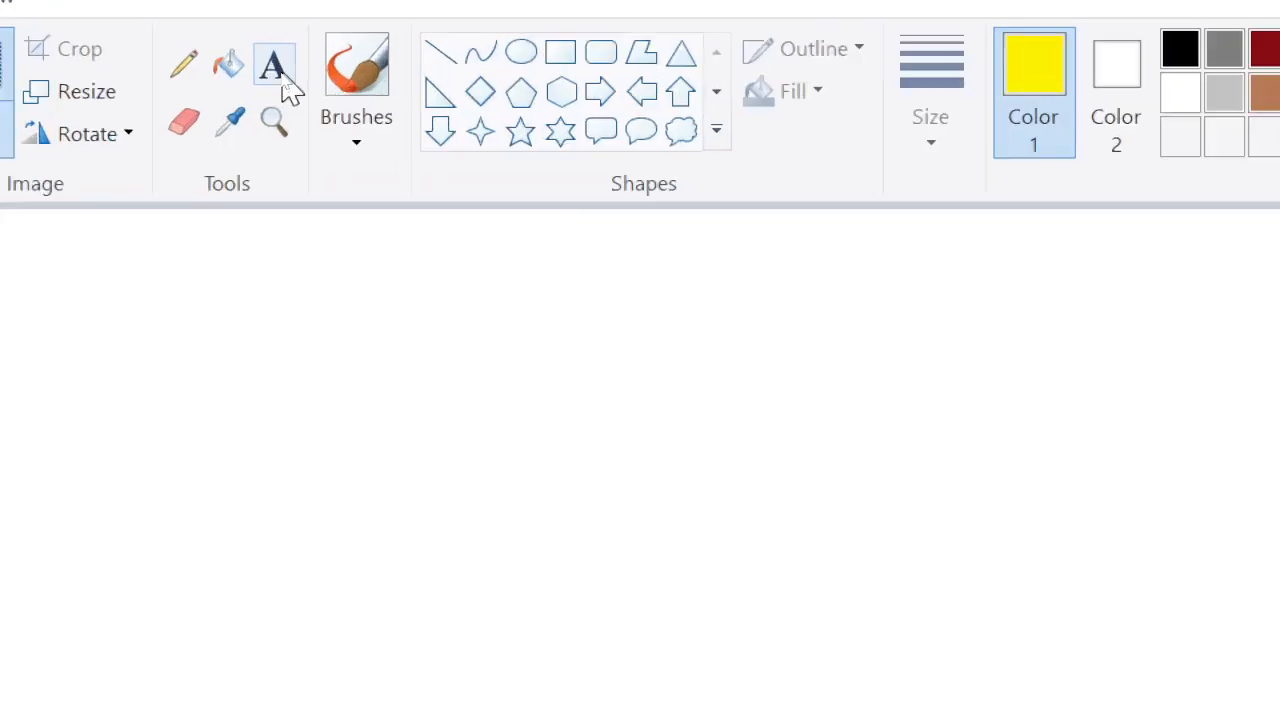
- Place a text box on the blank canvas and enter the yellow text INDIA
{"action": "left_click", "coordinate": [278, 68]}
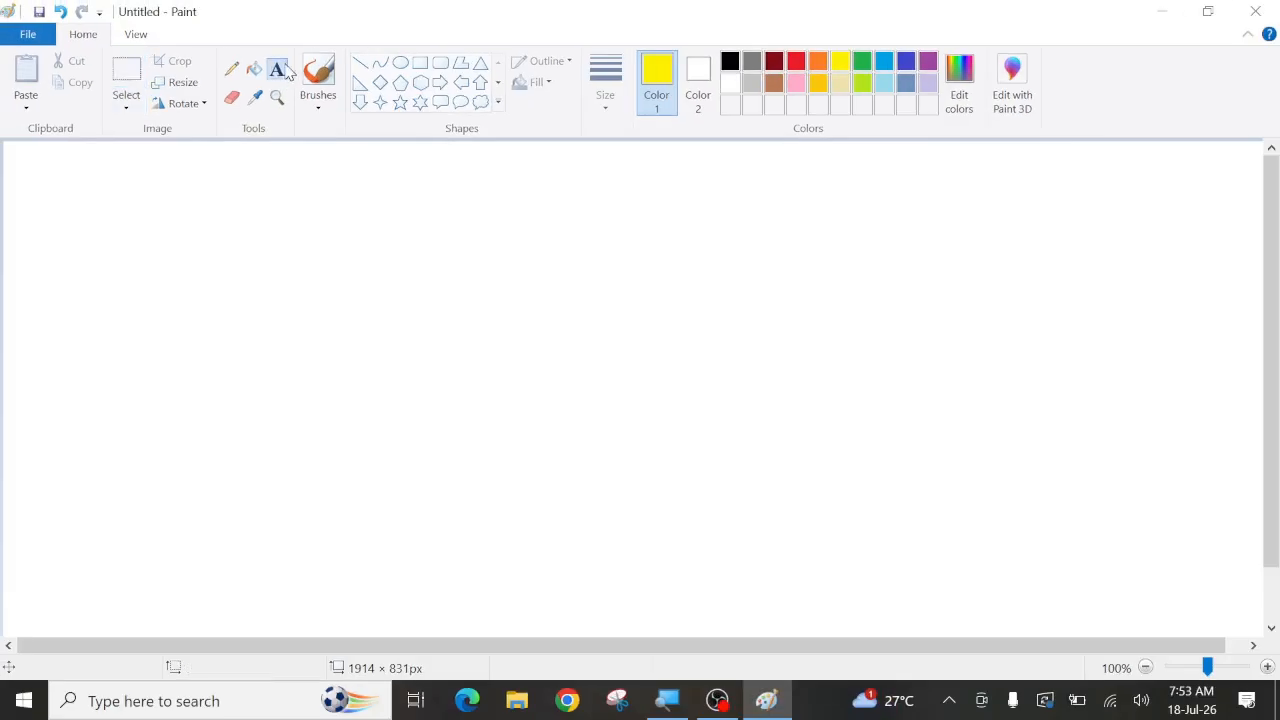
{"action": "left_click", "coordinate": [130, 320]}
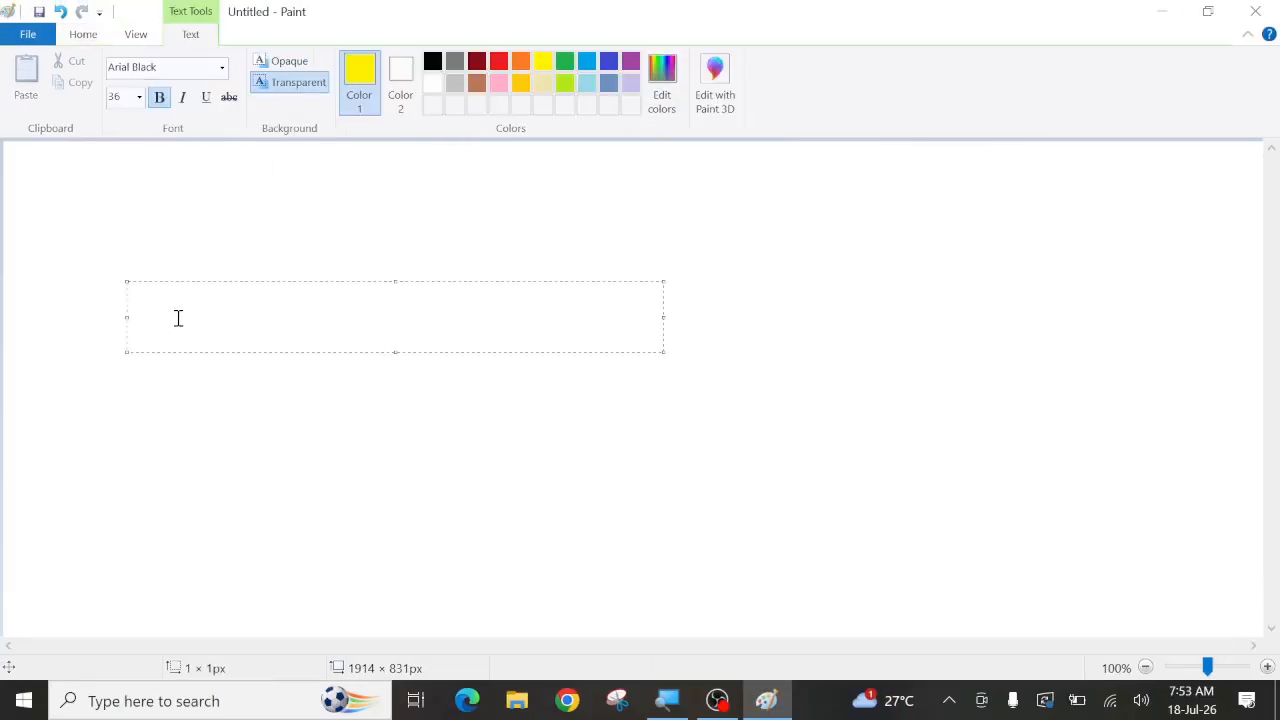
{"action": "type", "text": "INDIA"}
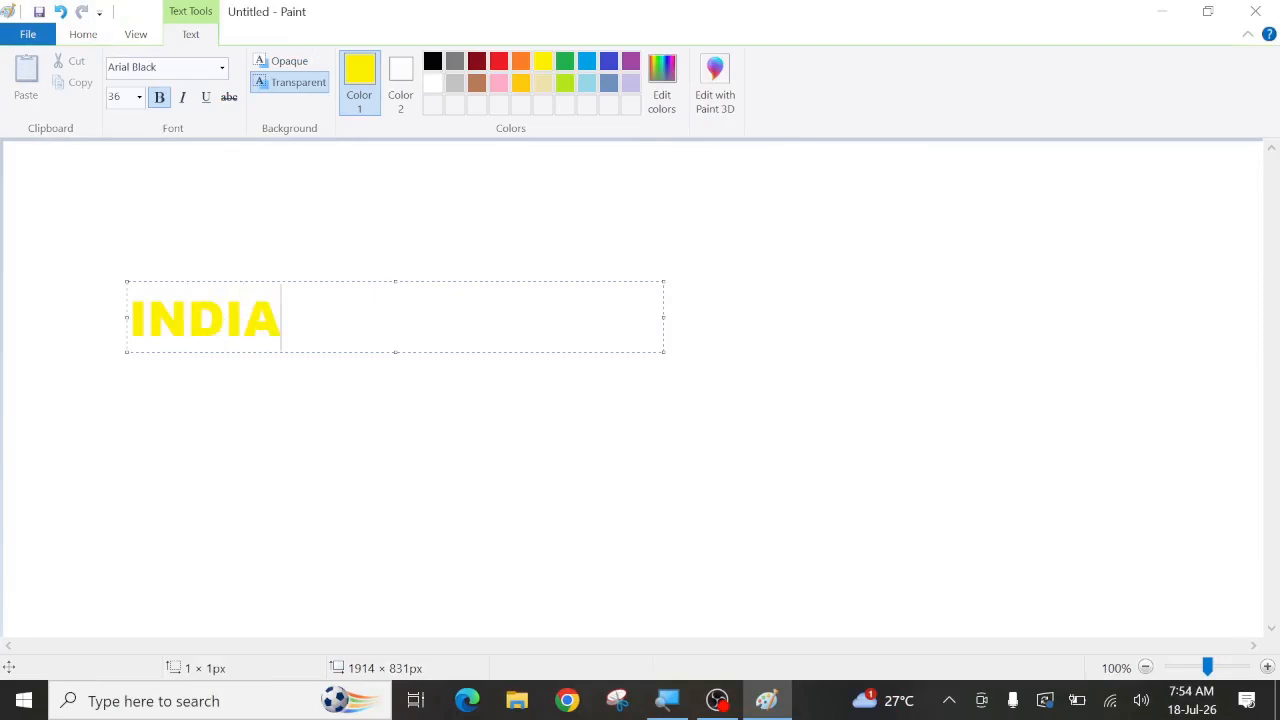
- Recolor the text INDIA in the text box black
{"action": "double_click", "coordinate": [206, 318]}
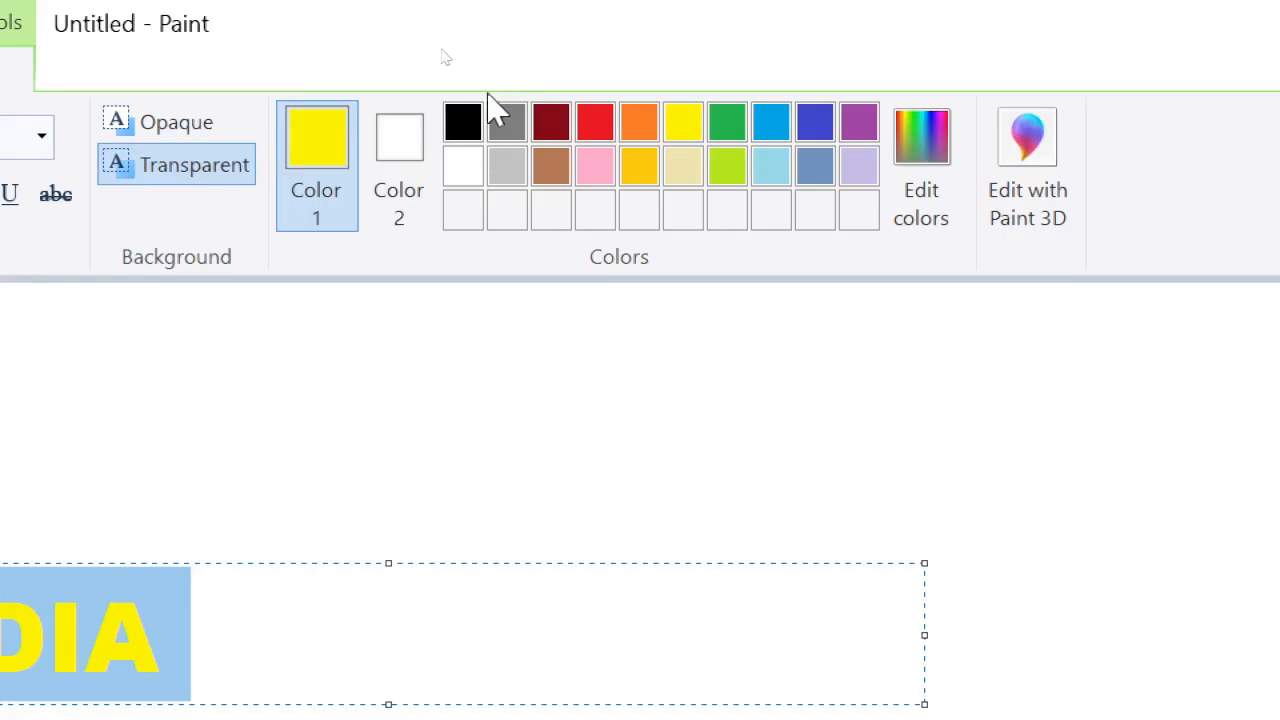
{"action": "left_click", "coordinate": [463, 121]}
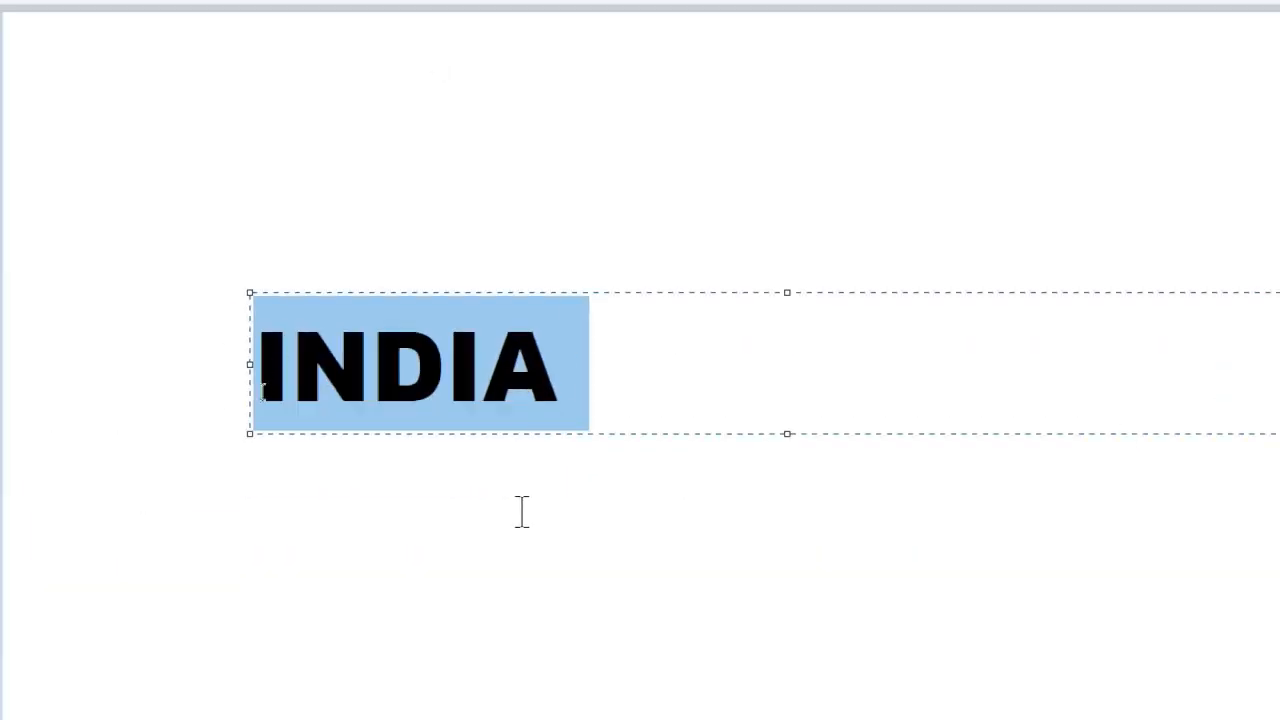
{"action": "left_click", "coordinate": [642, 369]}
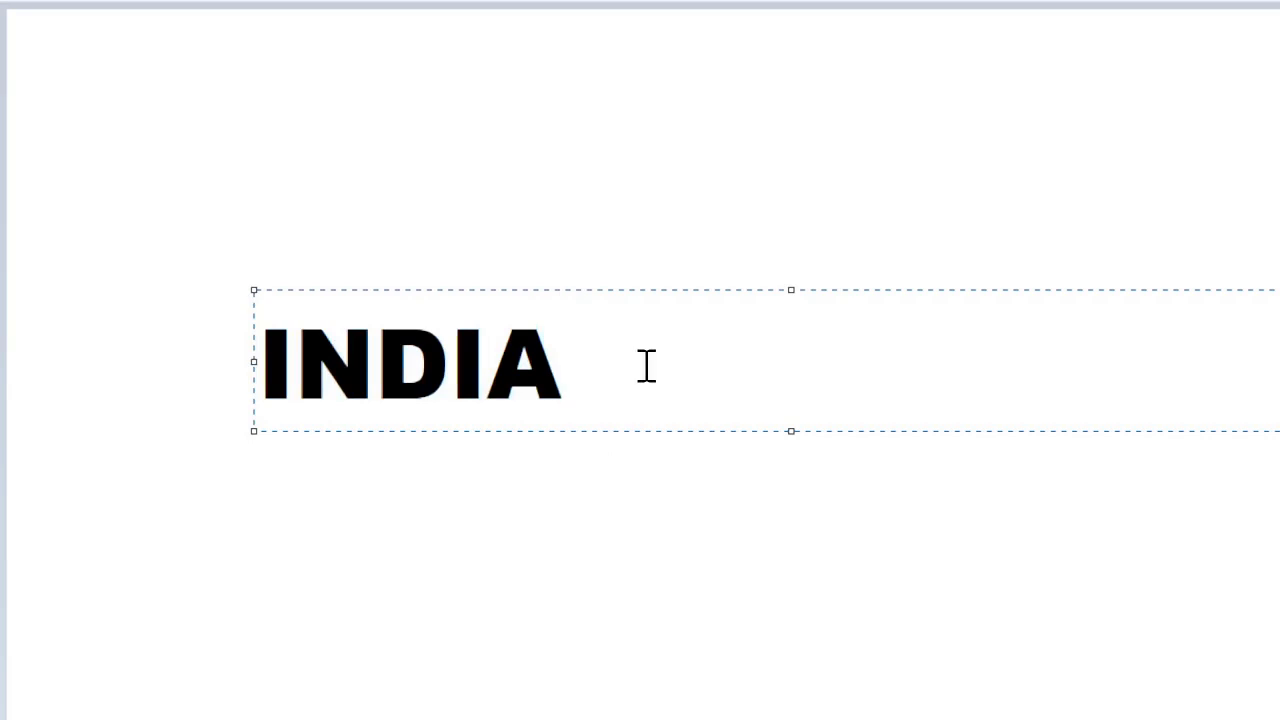
- Select the whole word INDIA in the text box and change its color to green
{"action": "left_click_drag", "start_coordinate": [646, 366], "coordinate": [254, 349]}
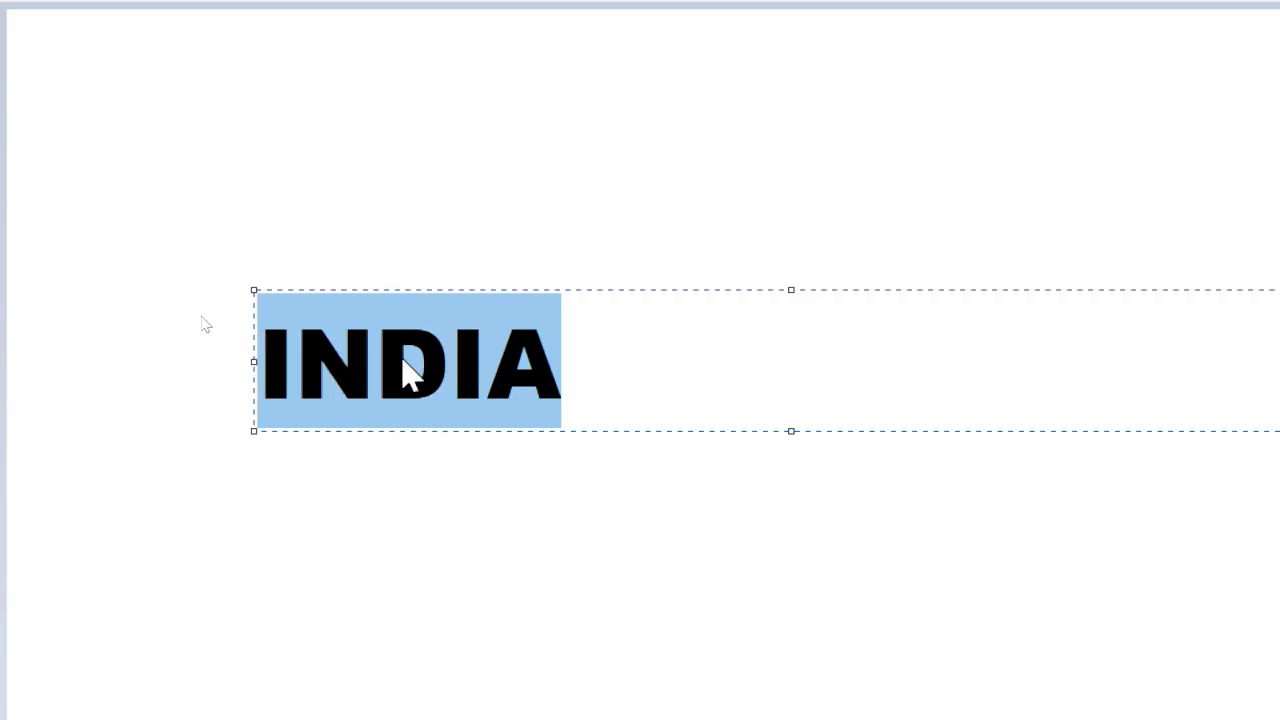
{"action": "left_click", "coordinate": [597, 371]}
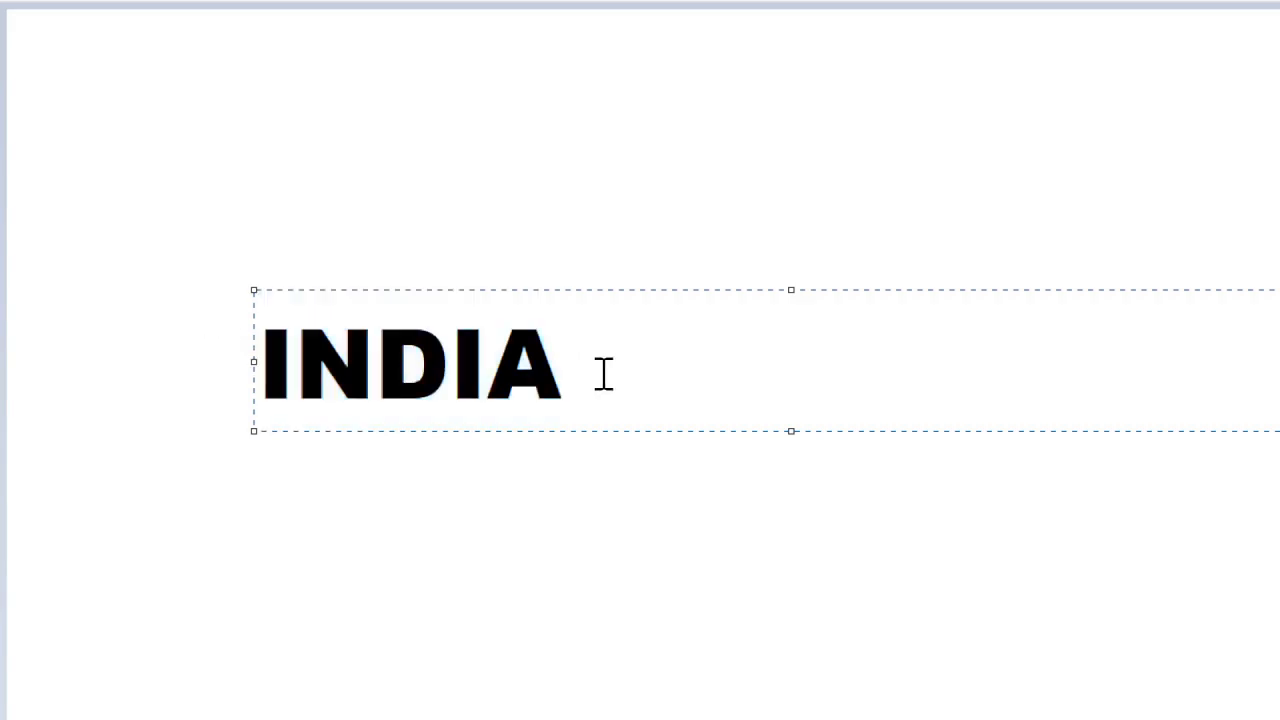
{"action": "left_click_drag", "start_coordinate": [603, 371], "coordinate": [268, 366]}
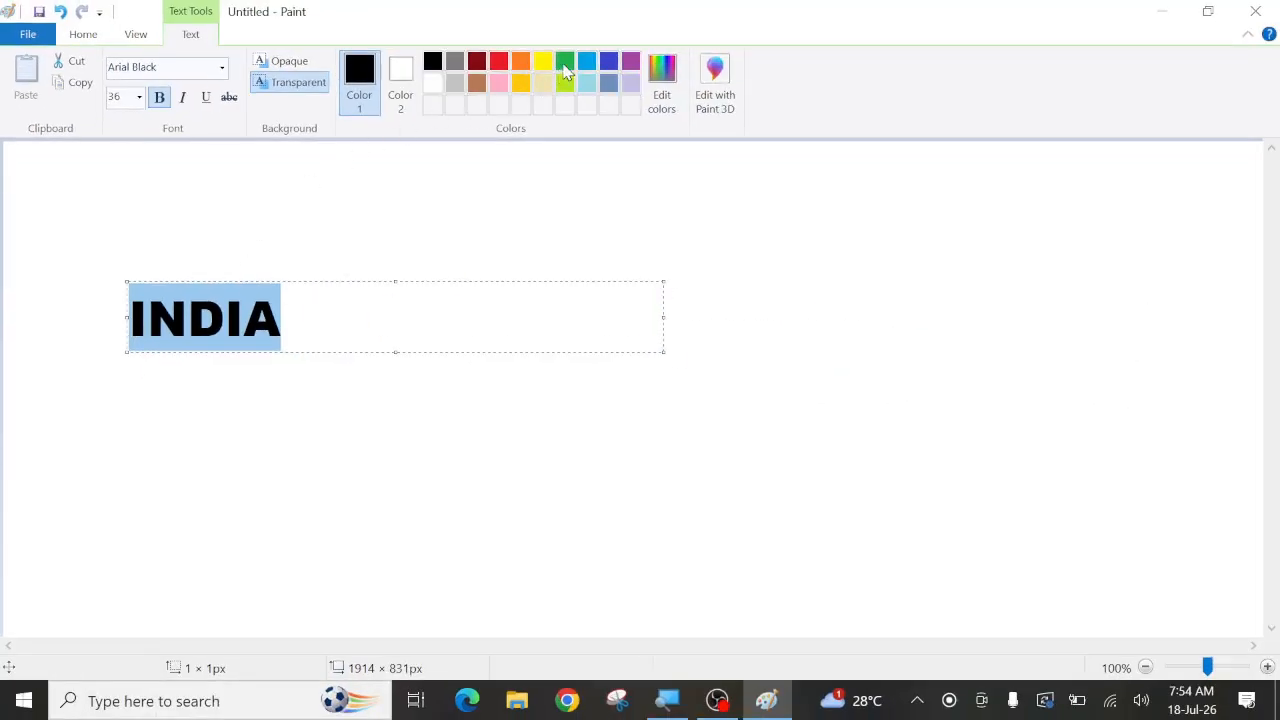
{"action": "left_click", "coordinate": [564, 62]}
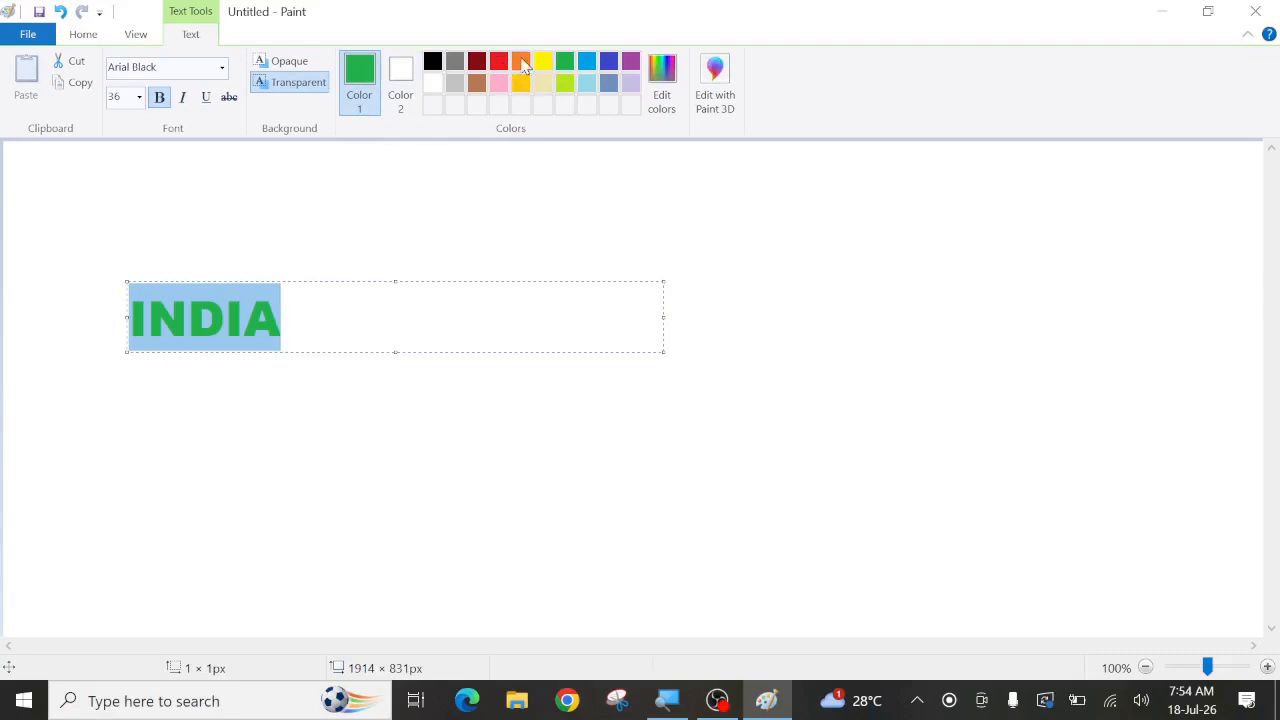
- Recolor the selected text INDIA orange, red and finally black, and deselect it
{"action": "left_click", "coordinate": [520, 62]}
{"action": "left_click", "coordinate": [498, 62]}
{"action": "left_click", "coordinate": [432, 62]}
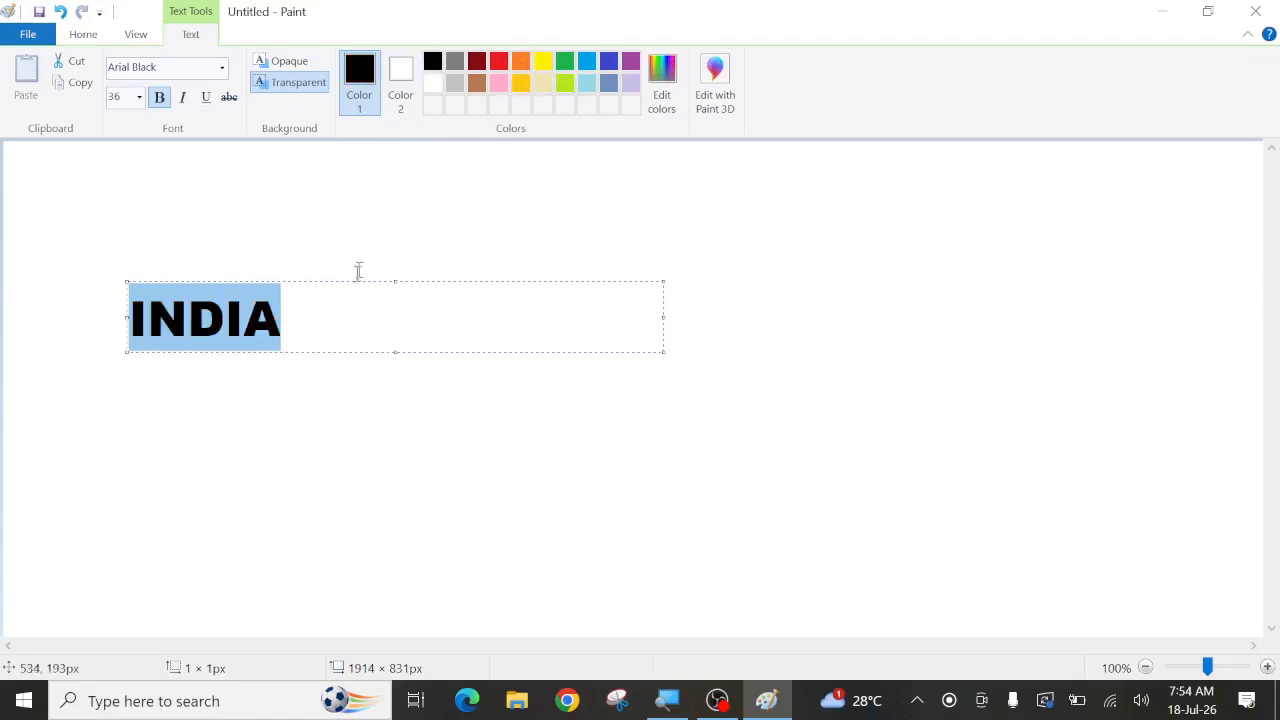
{"action": "left_click", "coordinate": [306, 320]}
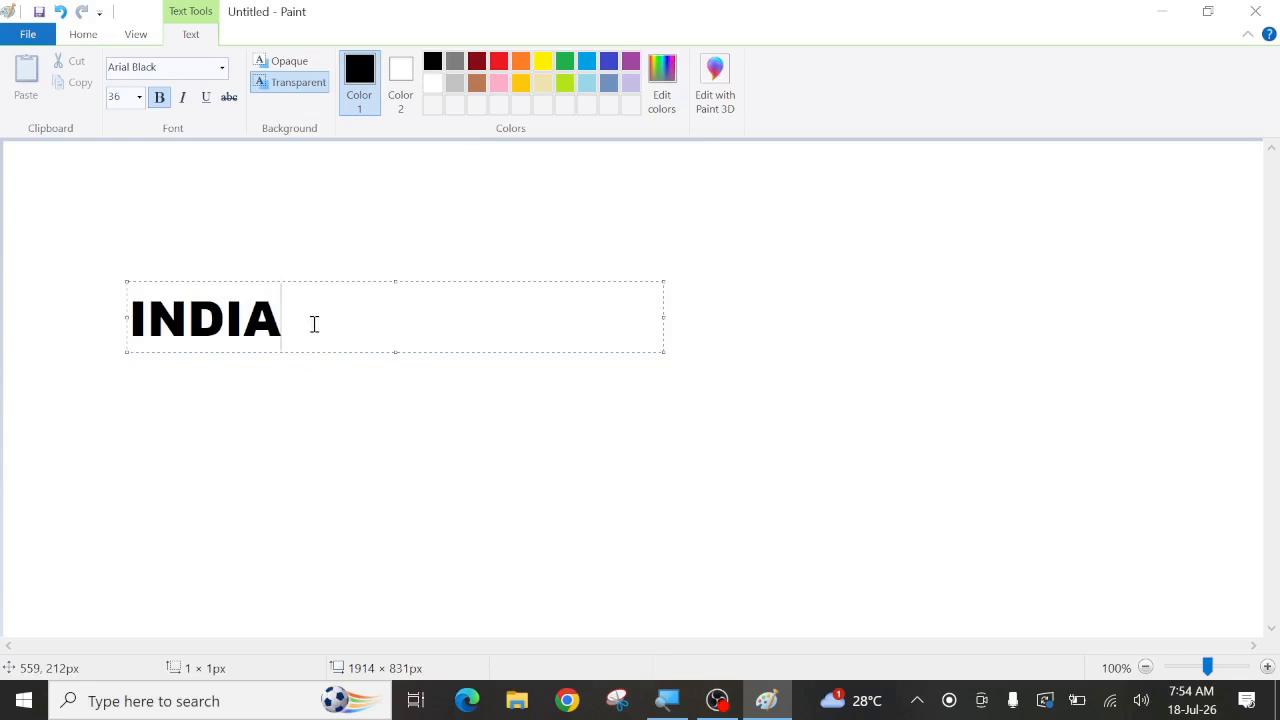
- Select the word INDIA, set its font size to 12 and 72, and extend the text box downward to fit the letters
{"action": "left_click_drag", "start_coordinate": [314, 323], "coordinate": [122, 313]}
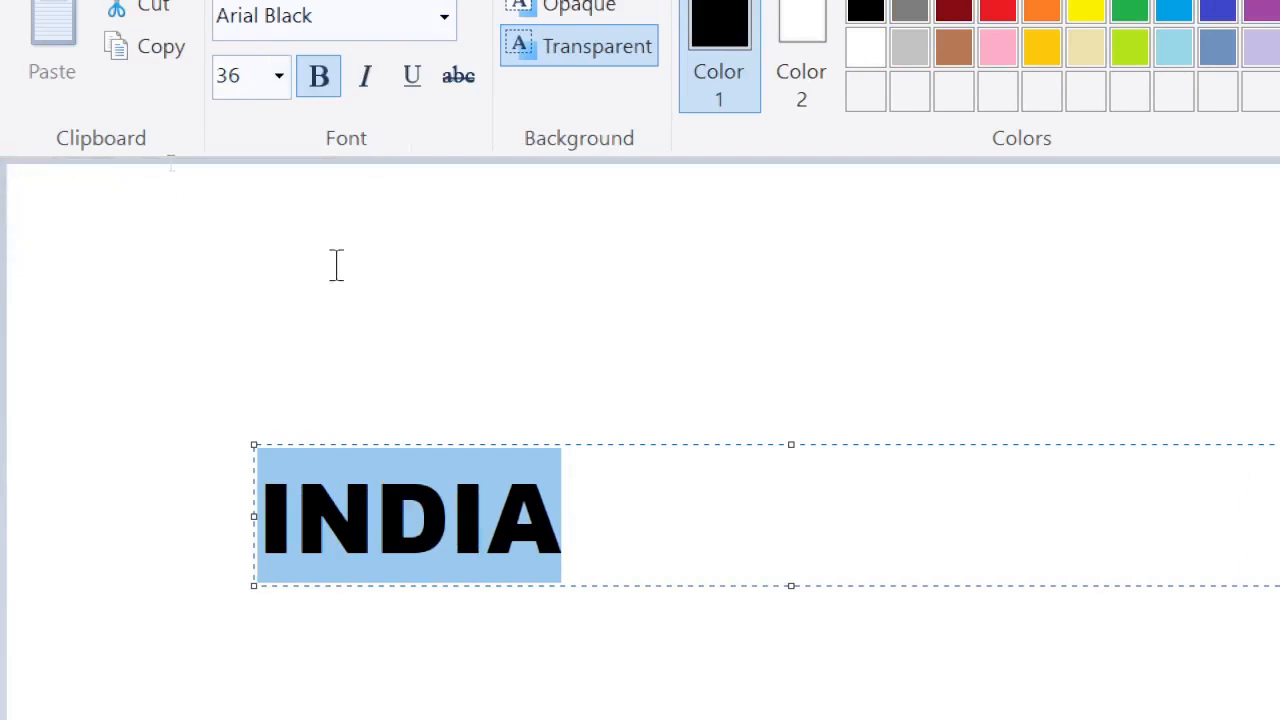
{"action": "left_click", "coordinate": [280, 77]}
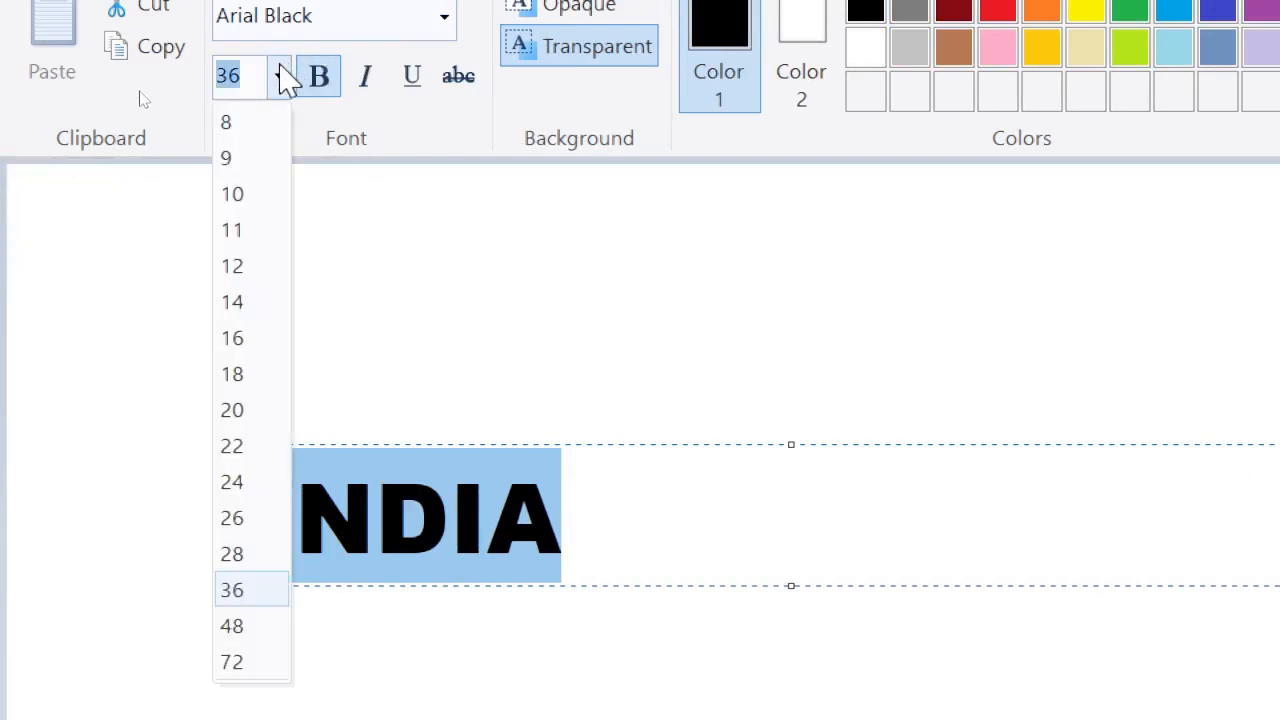
{"action": "left_click", "coordinate": [237, 272]}
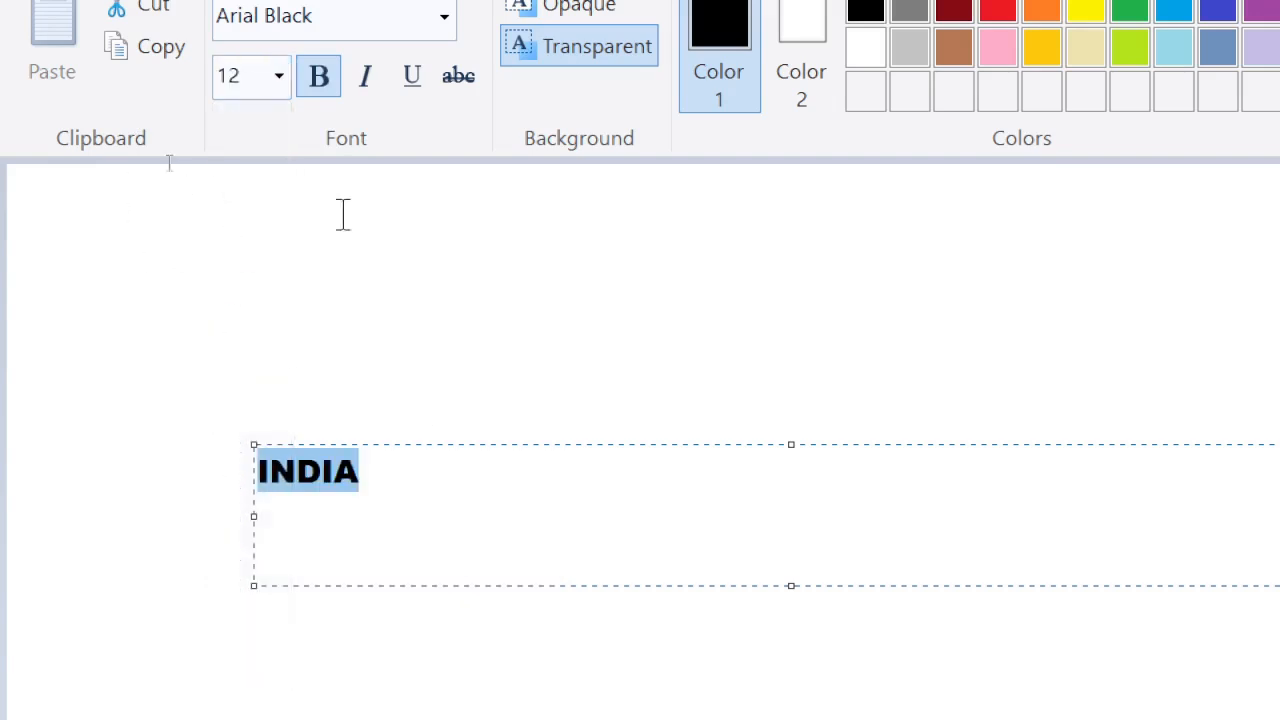
{"action": "left_click", "coordinate": [282, 80]}
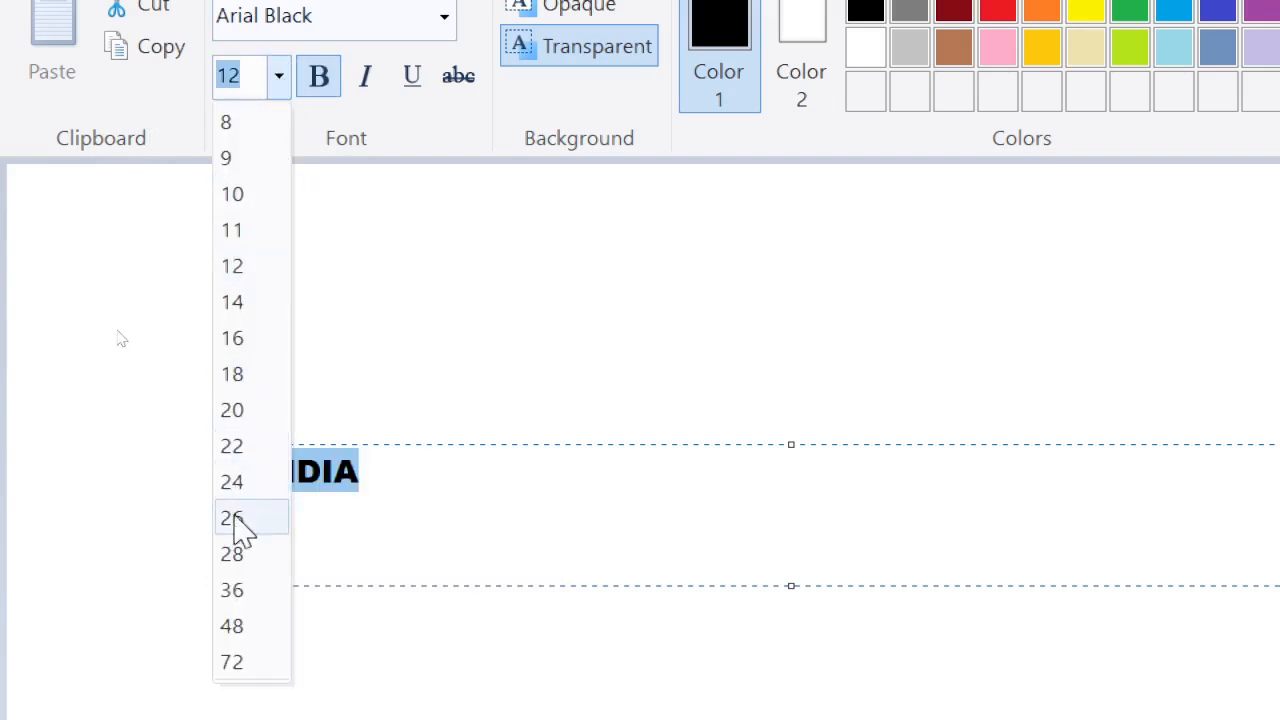
{"action": "left_click", "coordinate": [231, 658]}
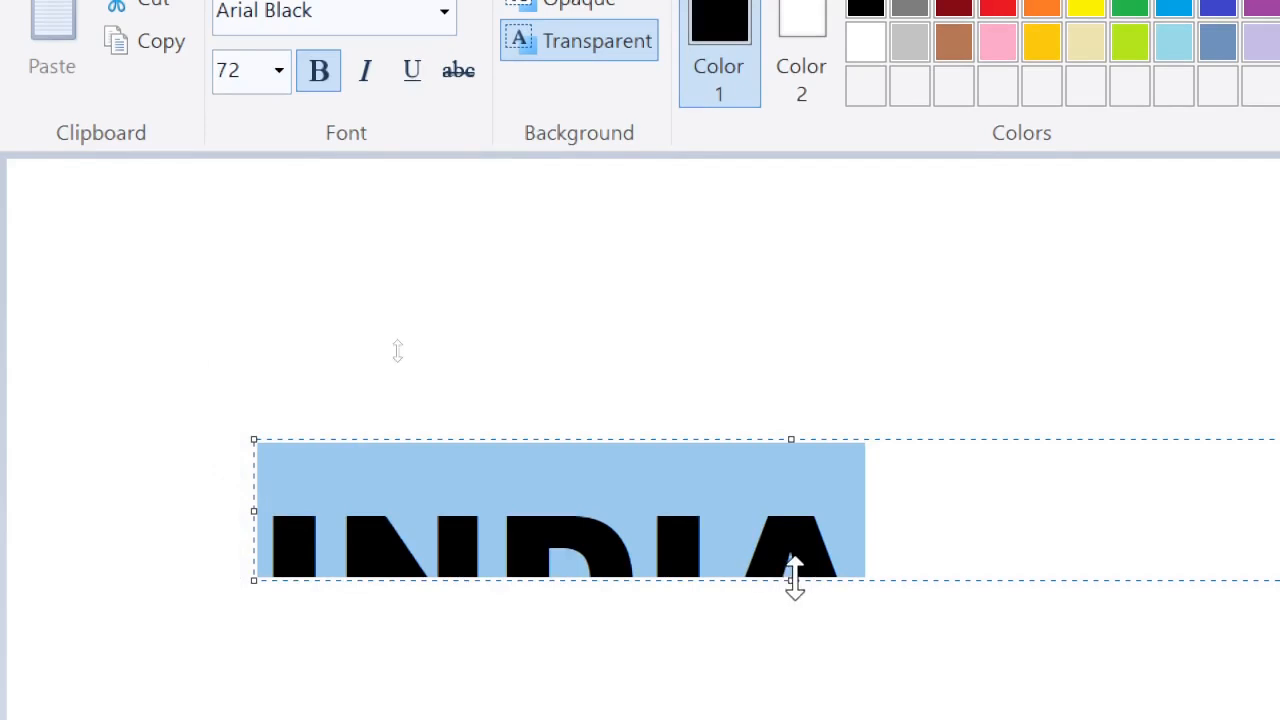
{"action": "left_click_drag", "start_coordinate": [790, 580], "coordinate": [795, 719]}
{"action": "left_click_drag", "start_coordinate": [795, 666], "coordinate": [806, 719]}
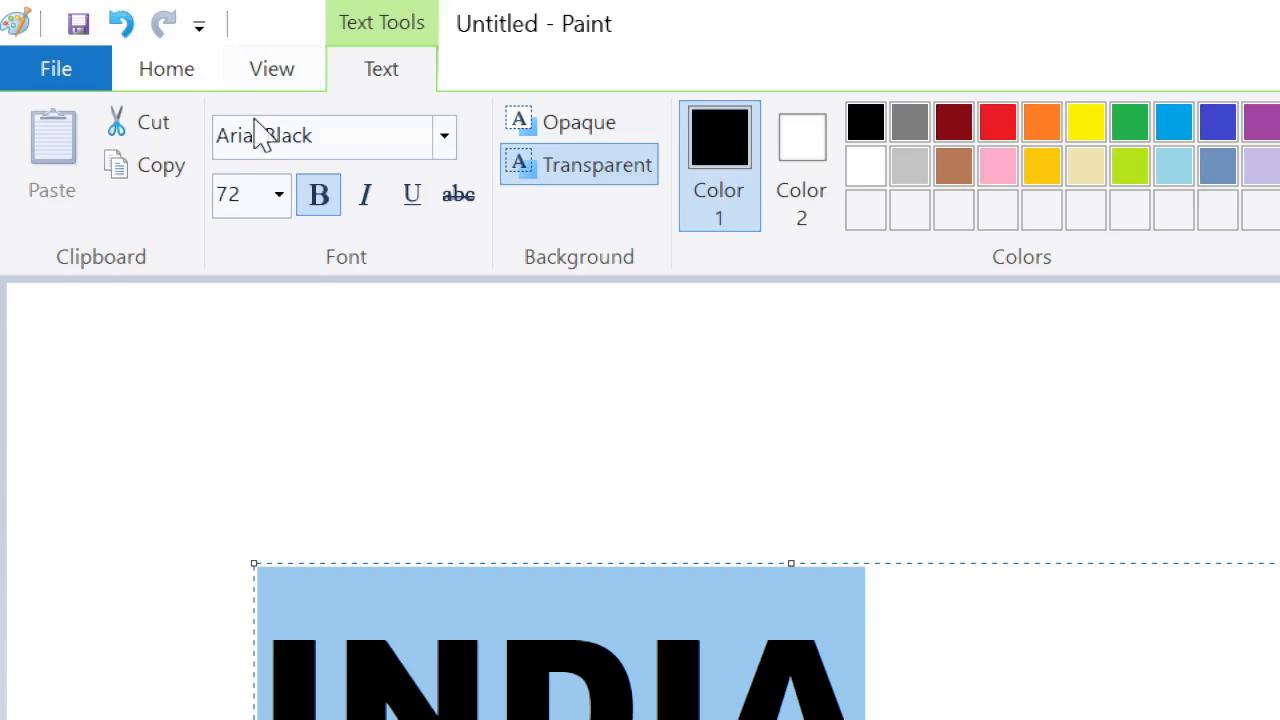
- Set the font size of the selected INDIA to 48 and return it to 72
{"action": "left_click", "coordinate": [279, 205]}
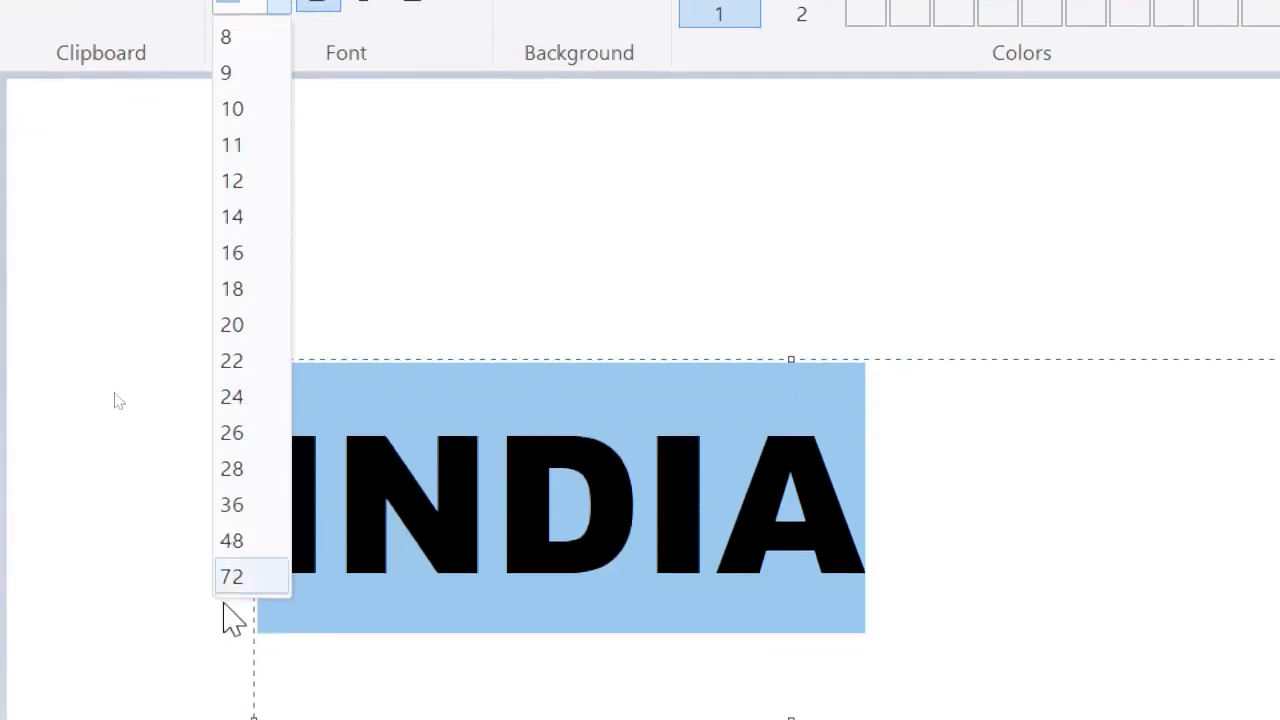
{"action": "left_click", "coordinate": [238, 621]}
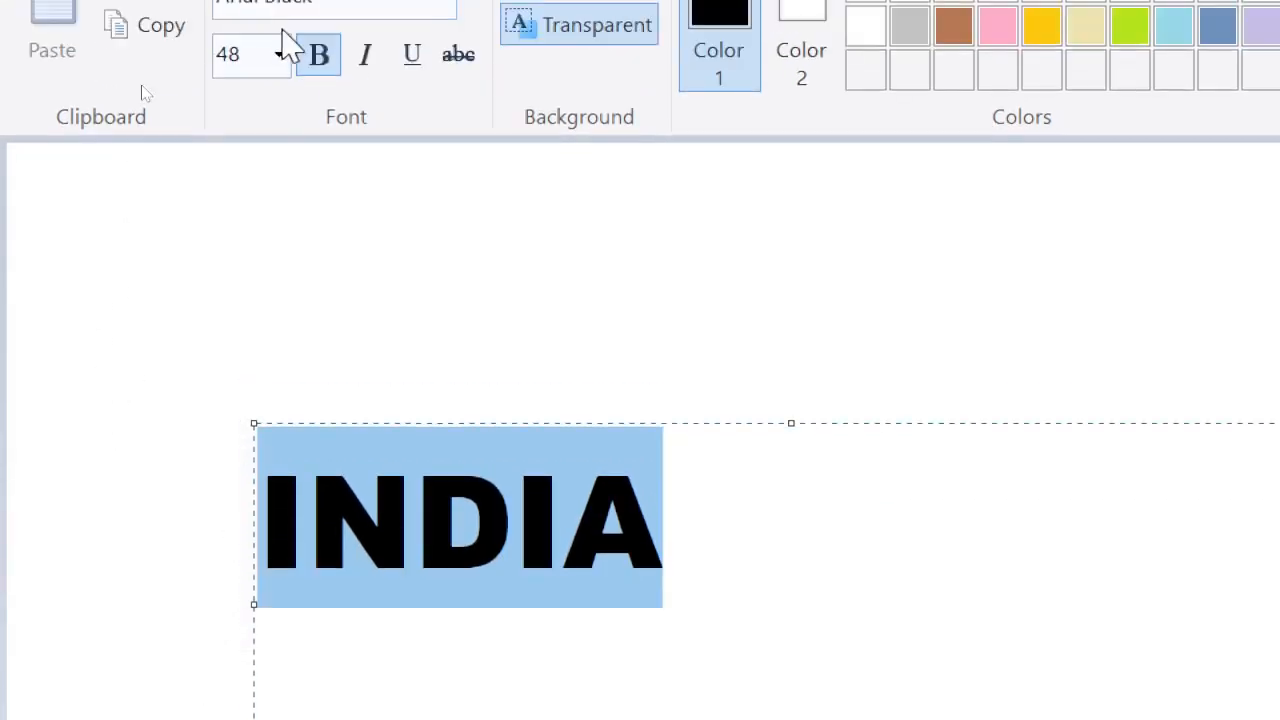
{"action": "left_click", "coordinate": [279, 5]}
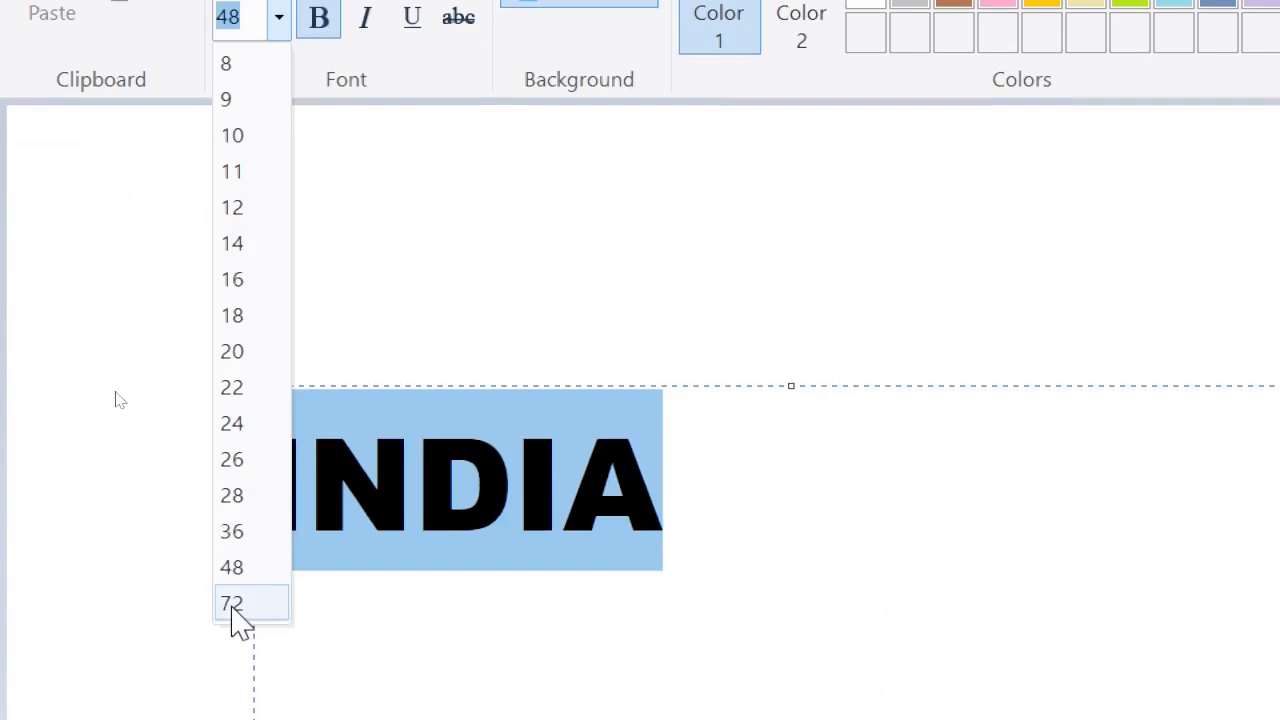
{"action": "left_click", "coordinate": [232, 604]}
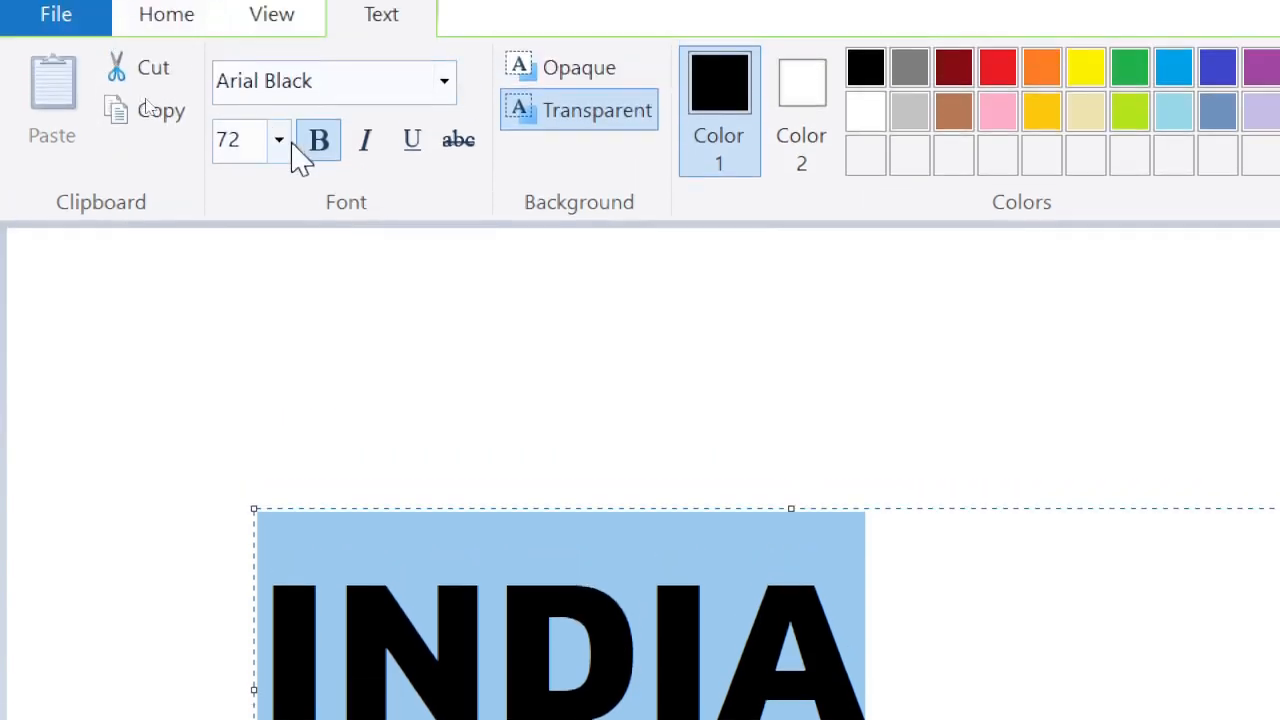
- Set the font size of INDIA to the custom value 150 and enlarge the text box to about 1327 × 510 px
{"action": "left_click", "coordinate": [283, 19]}
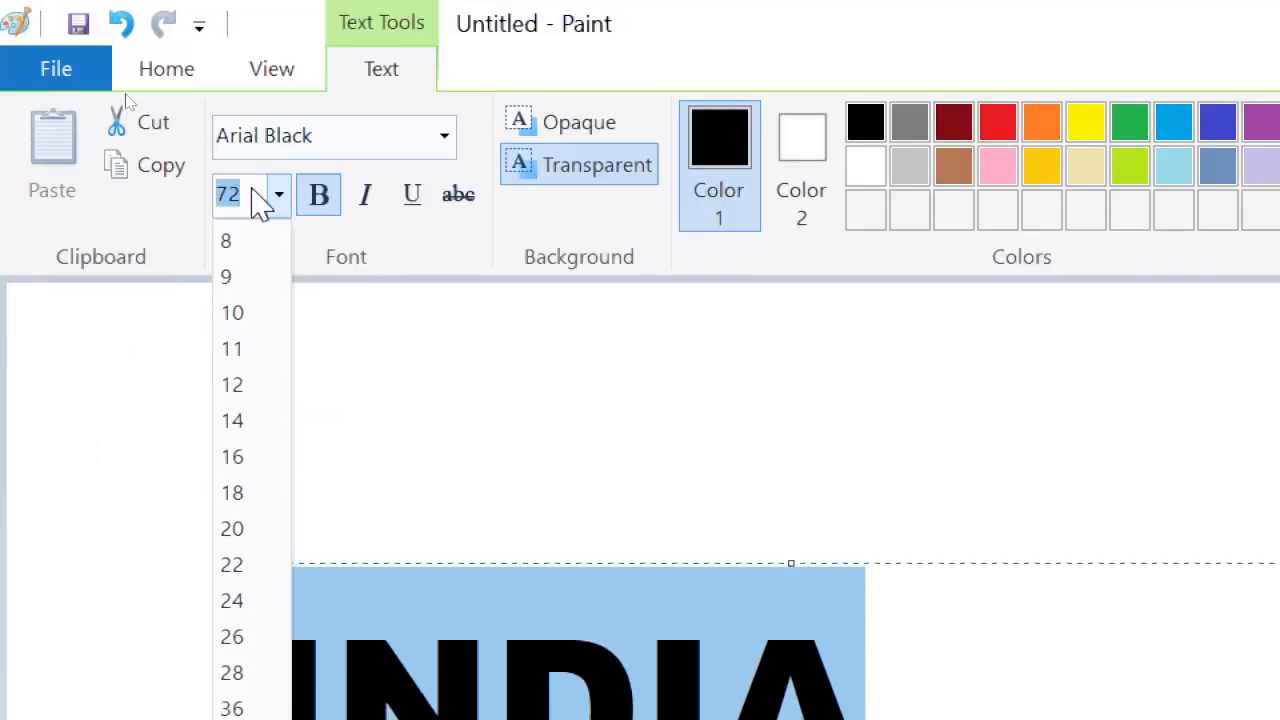
{"action": "left_click", "coordinate": [256, 200]}
{"action": "key", "text": "BackSpace"}
{"action": "key", "text": "BackSpace"}
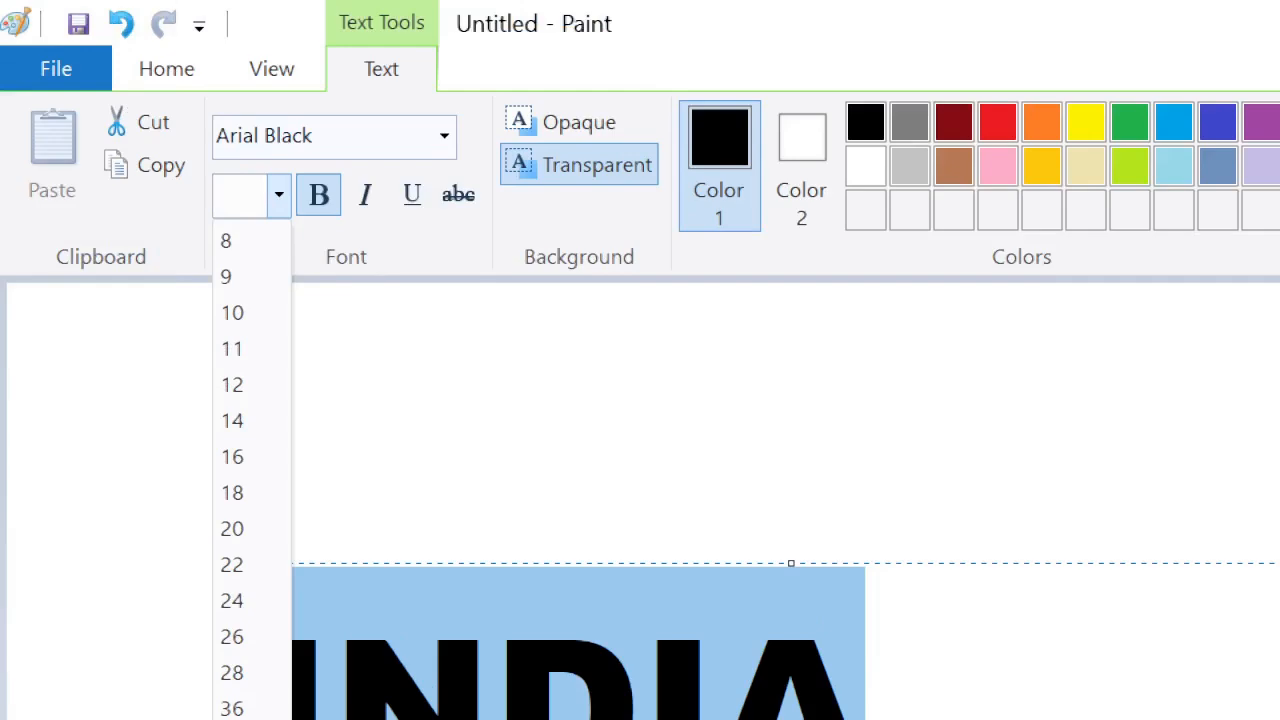
{"action": "type", "text": "150"}
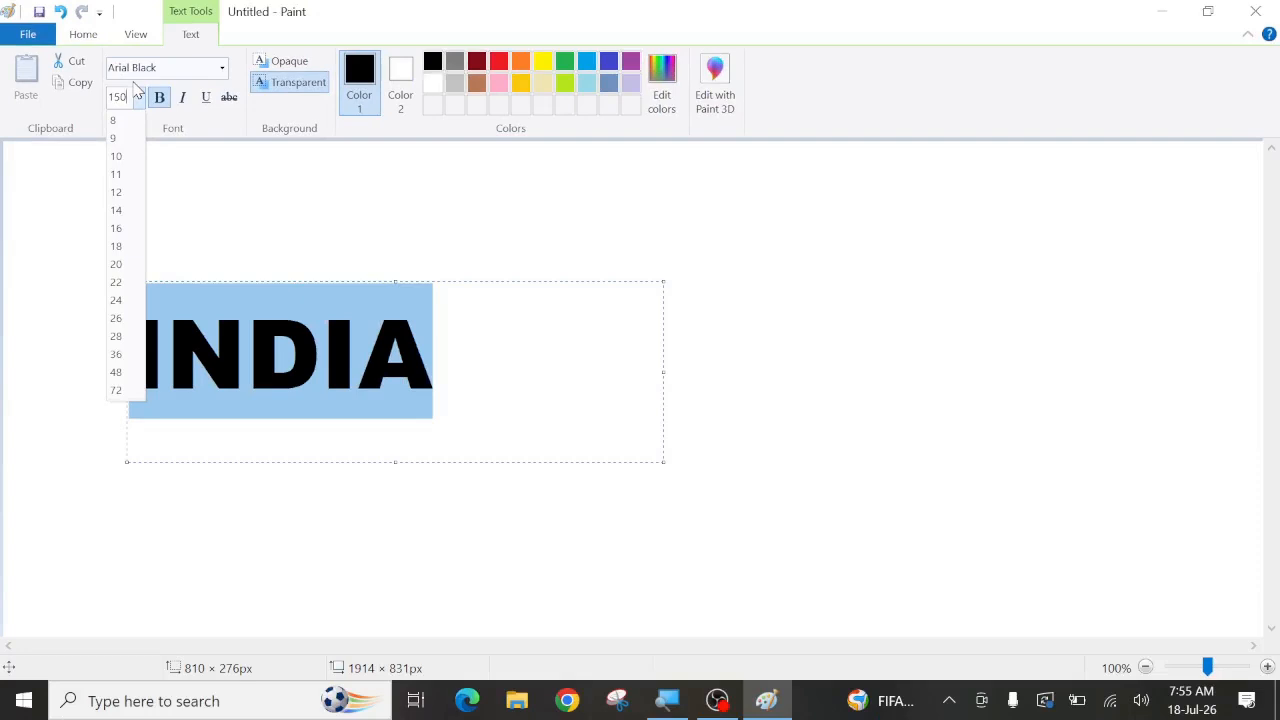
{"action": "key", "text": "Return"}
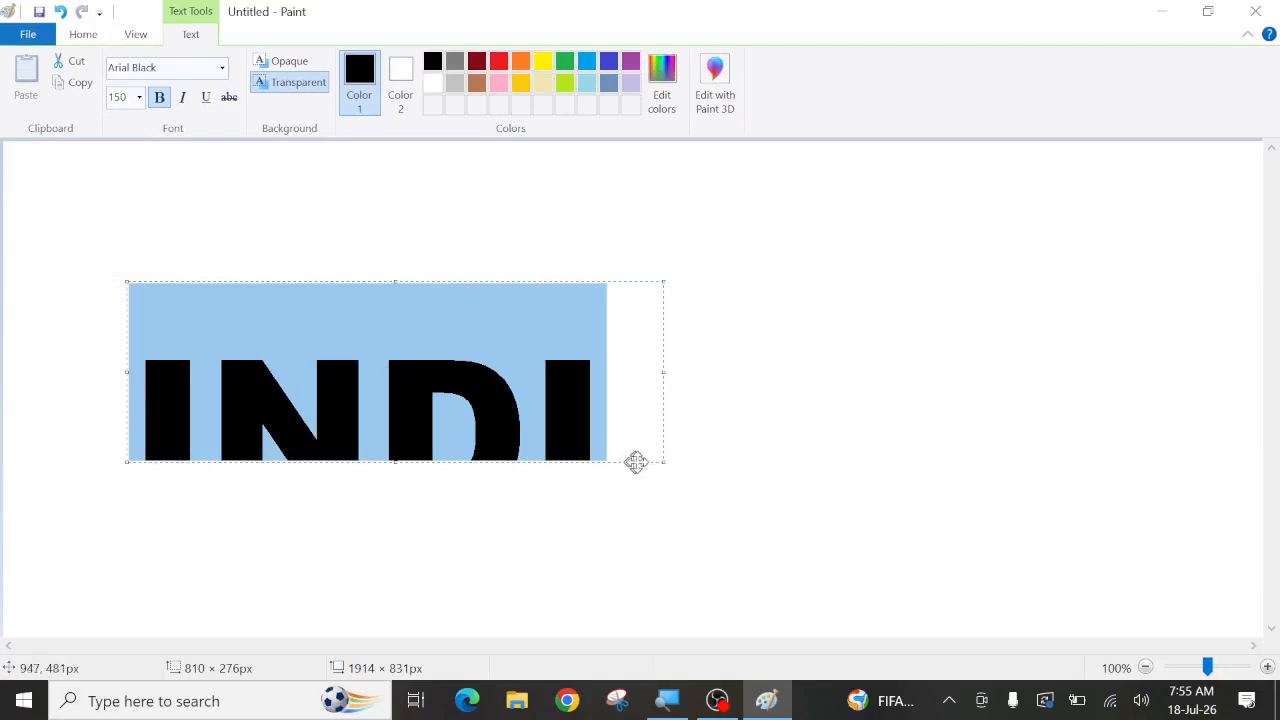
{"action": "left_click_drag", "start_coordinate": [663, 462], "coordinate": [1006, 617]}
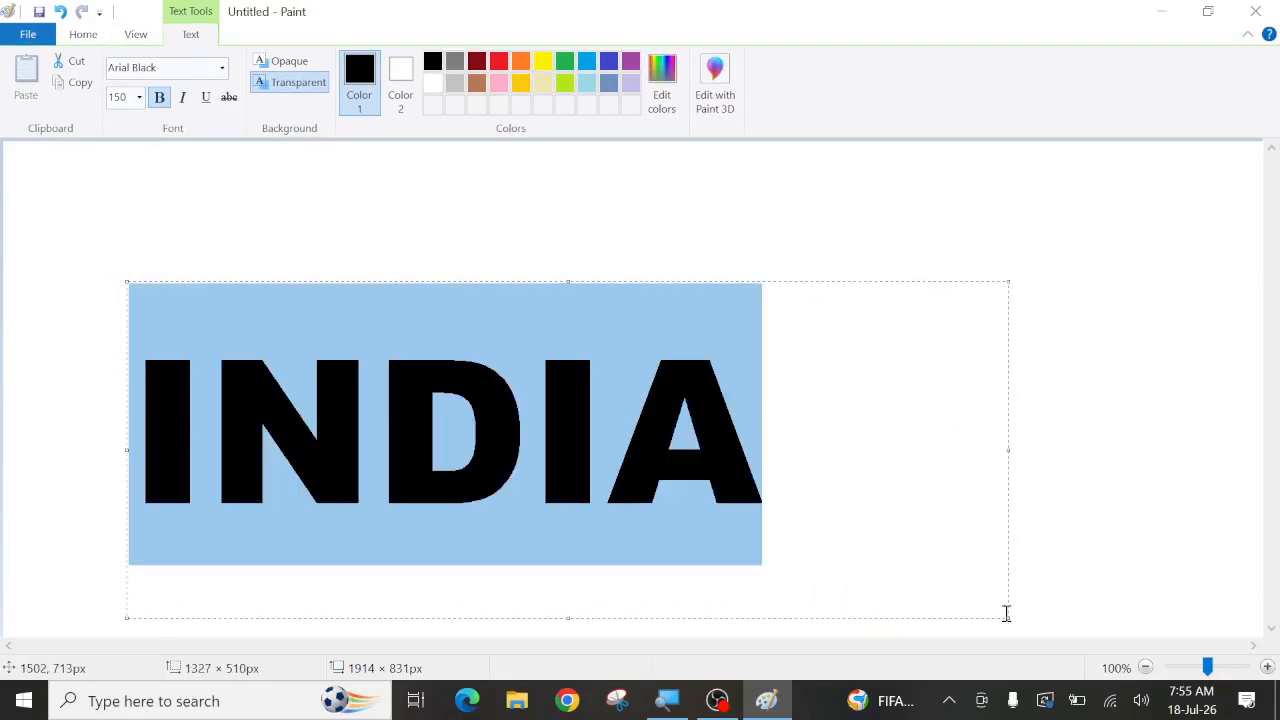
{"action": "left_click", "coordinate": [826, 463]}
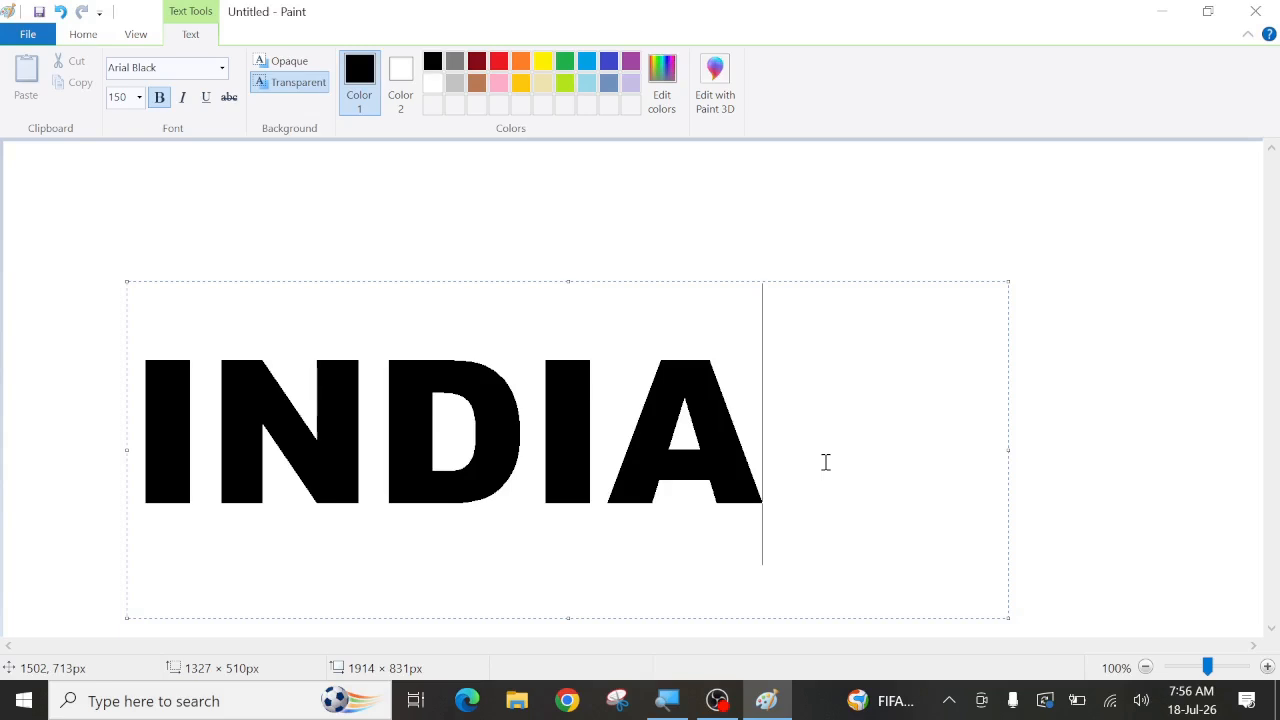
- Replace the capital letters after the initial I with lowercase ones so the text reads India
{"action": "key", "text": "BackSpace"}
{"action": "key", "text": "BackSpace"}
{"action": "key", "text": "BackSpace"}
{"action": "key", "text": "BackSpace"}
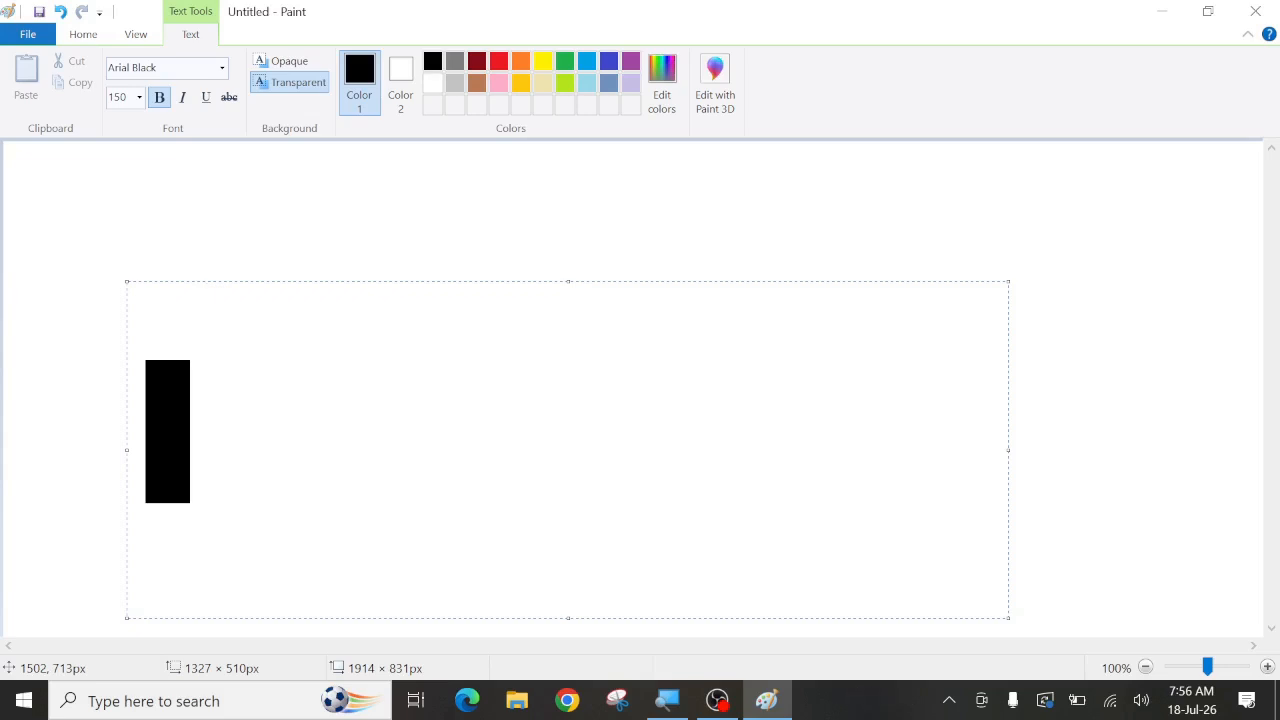
{"action": "type", "text": "ndia"}
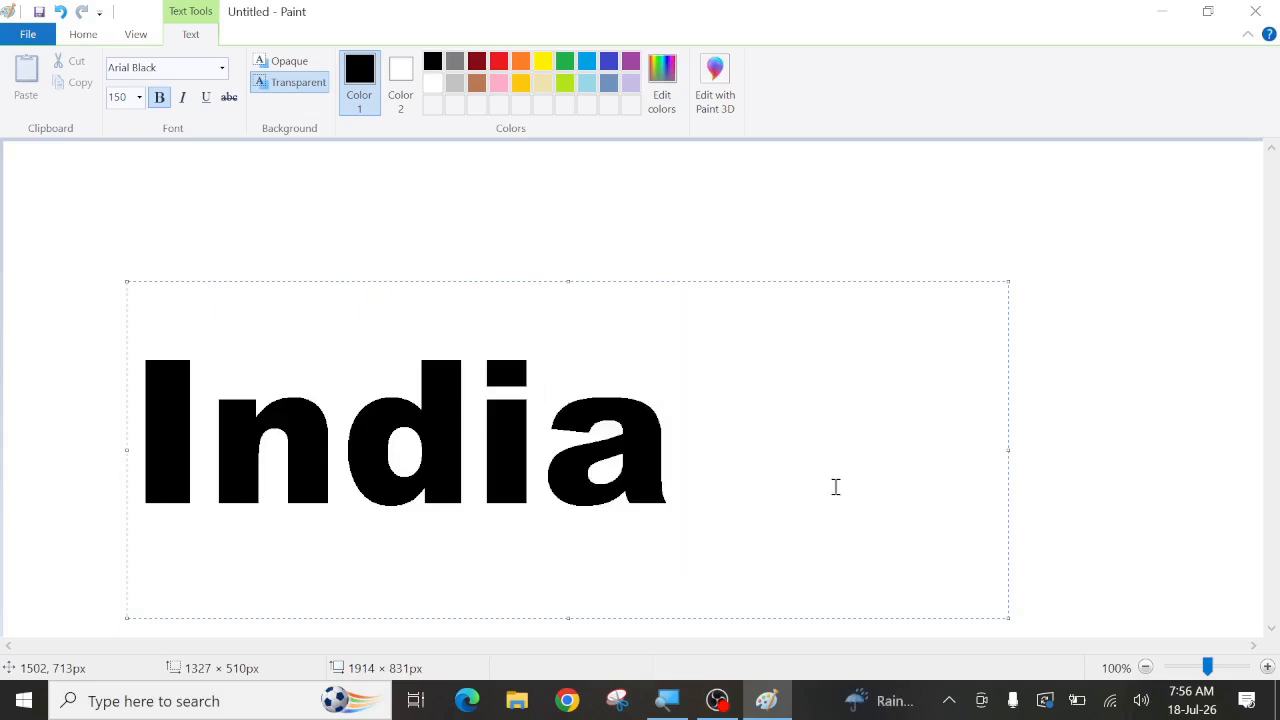
- Select the whole word India in the text box and set its font size to 48
{"action": "left_click_drag", "start_coordinate": [786, 454], "coordinate": [161, 444]}
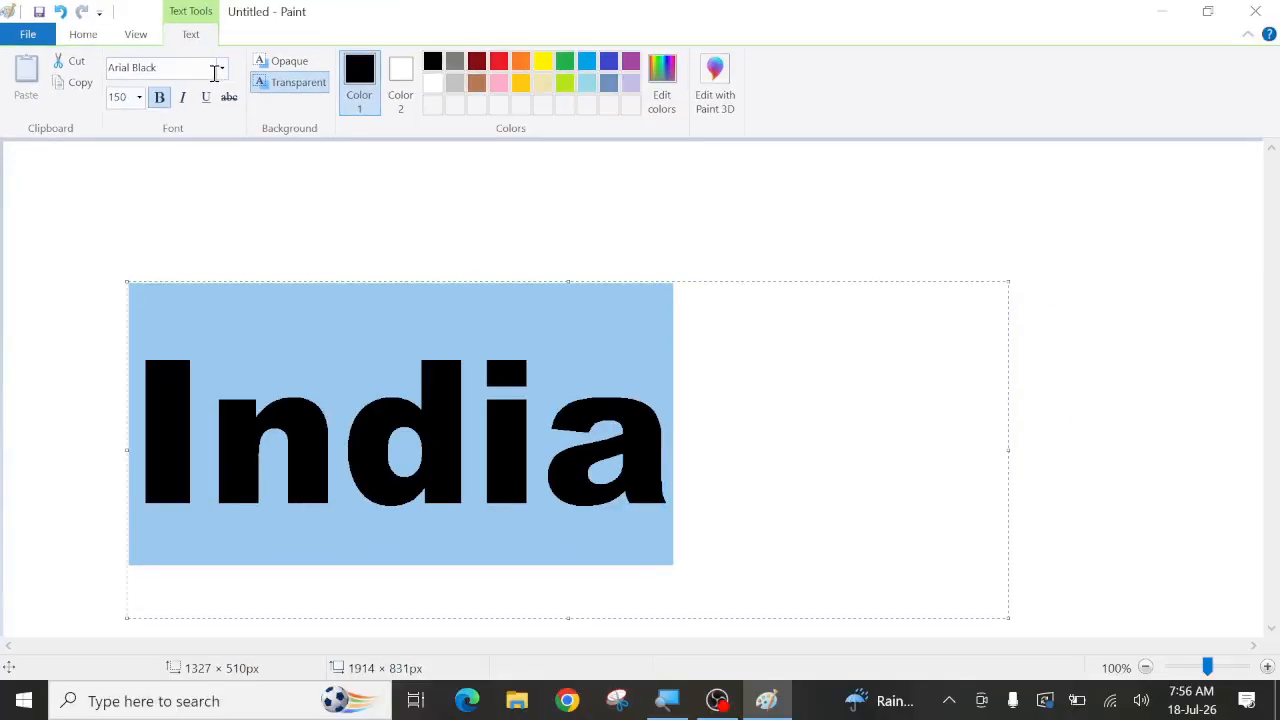
{"action": "left_click", "coordinate": [222, 70]}
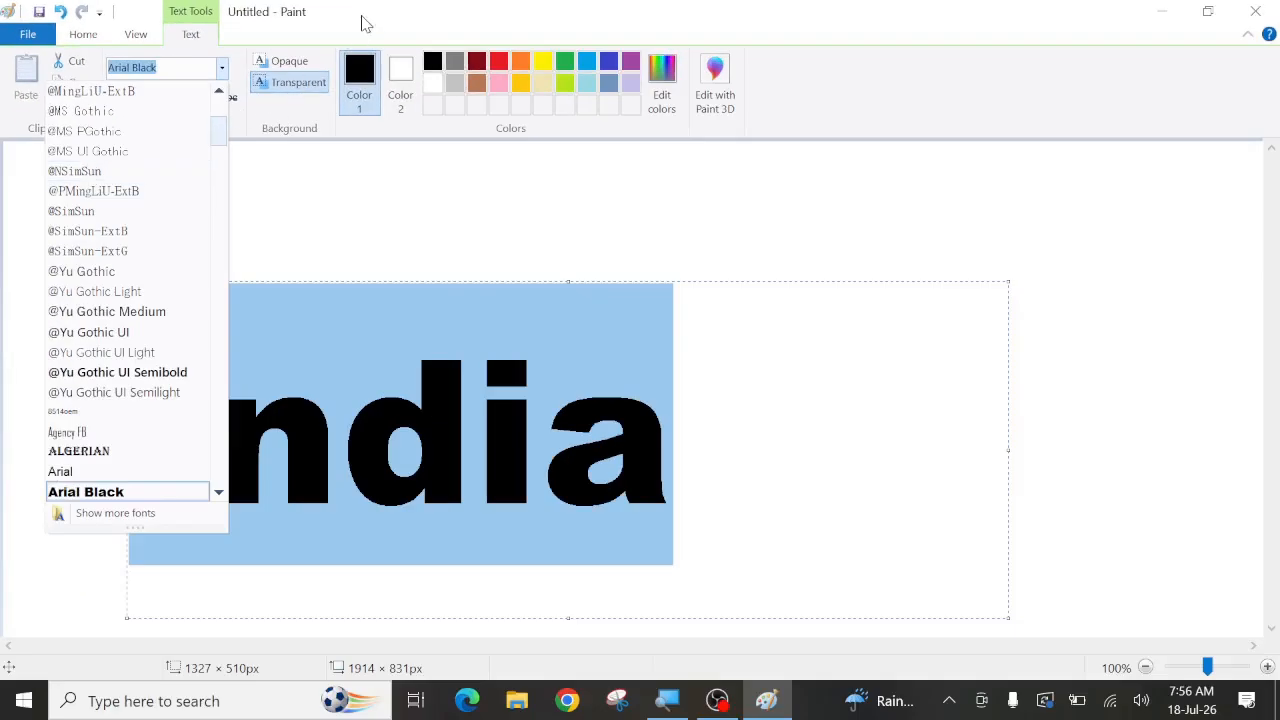
{"action": "left_click", "coordinate": [506, 136]}
{"action": "left_click", "coordinate": [138, 97]}
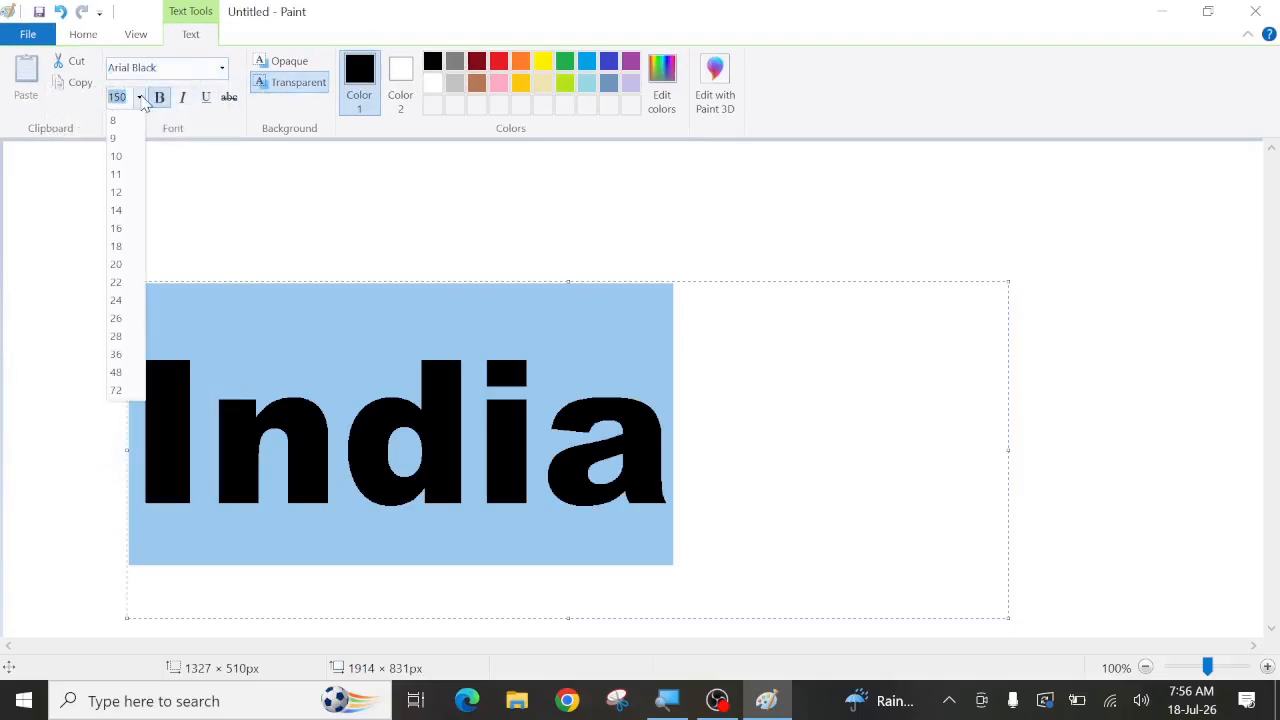
{"action": "left_click", "coordinate": [116, 372]}
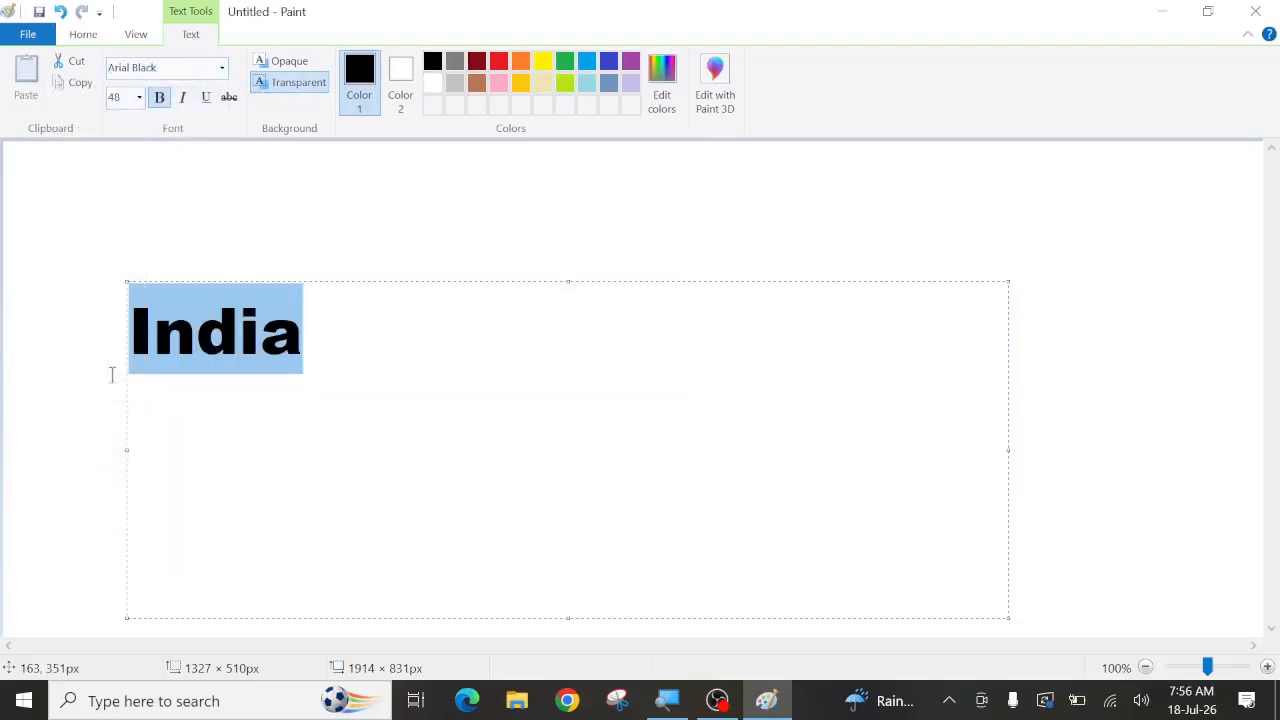
{"action": "left_click", "coordinate": [221, 70]}
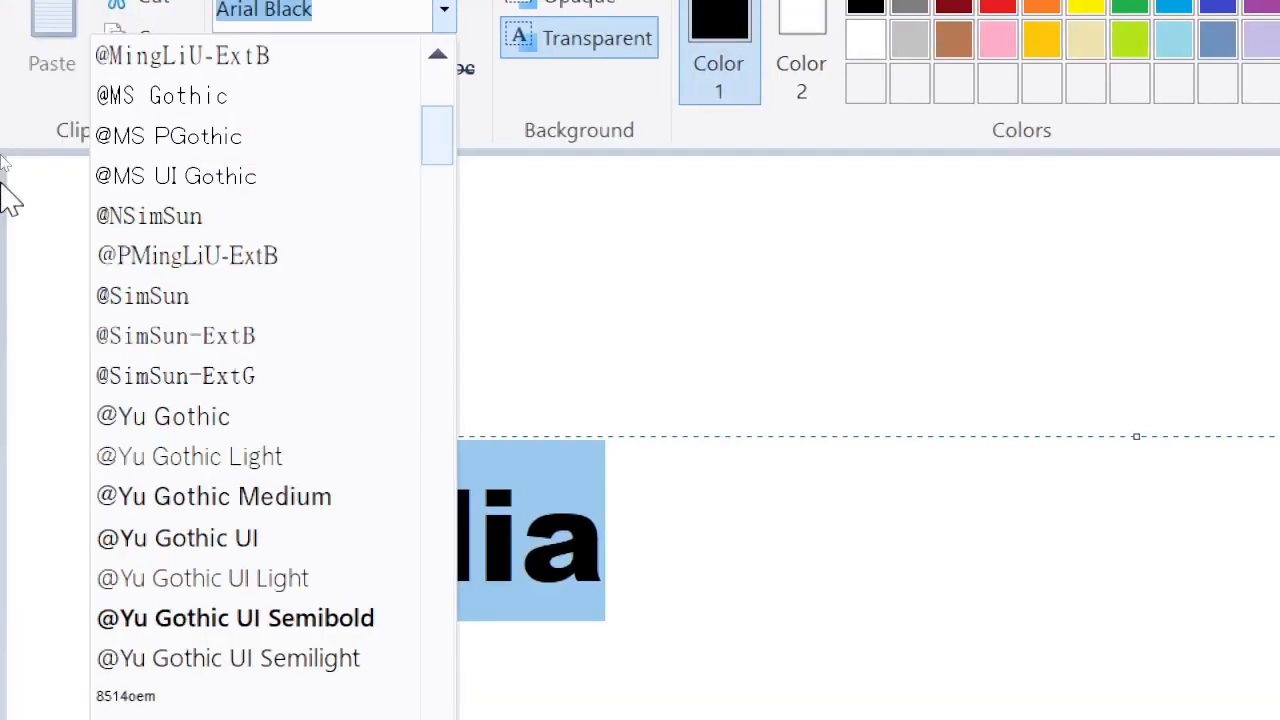
{"action": "left_click", "coordinate": [201, 505]}
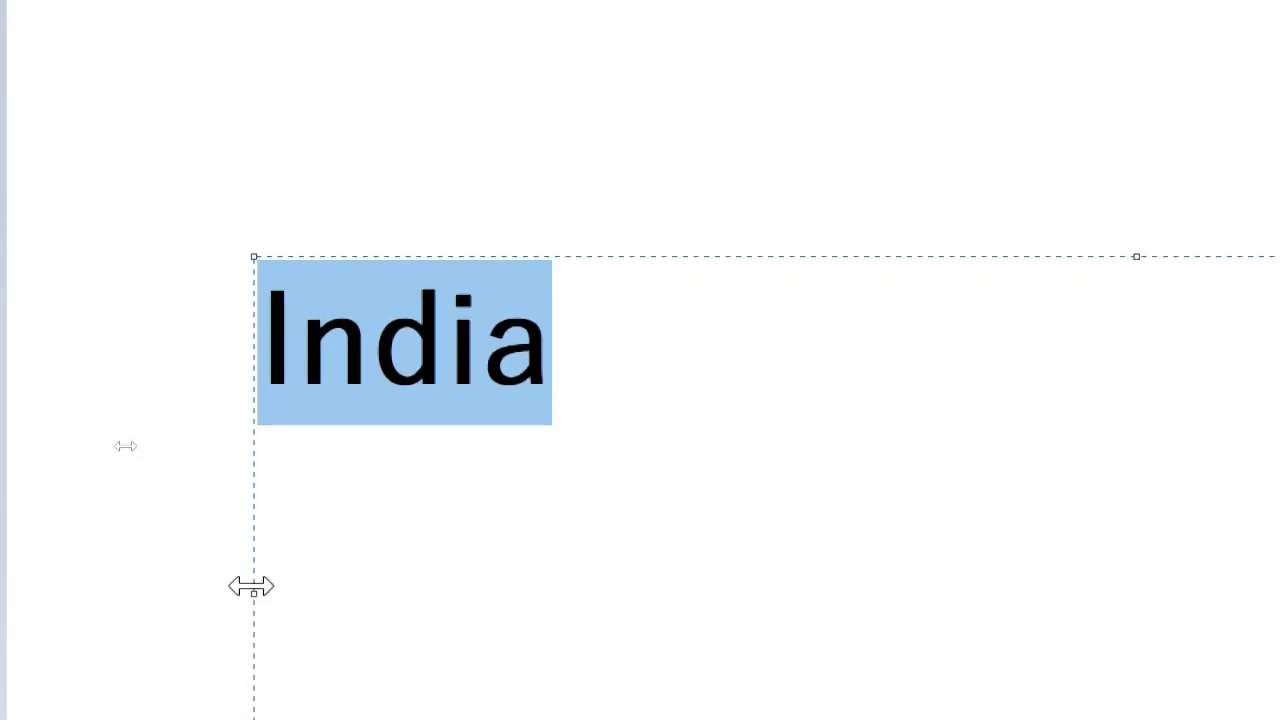
{"action": "left_click_drag", "start_coordinate": [251, 588], "coordinate": [683, 590]}
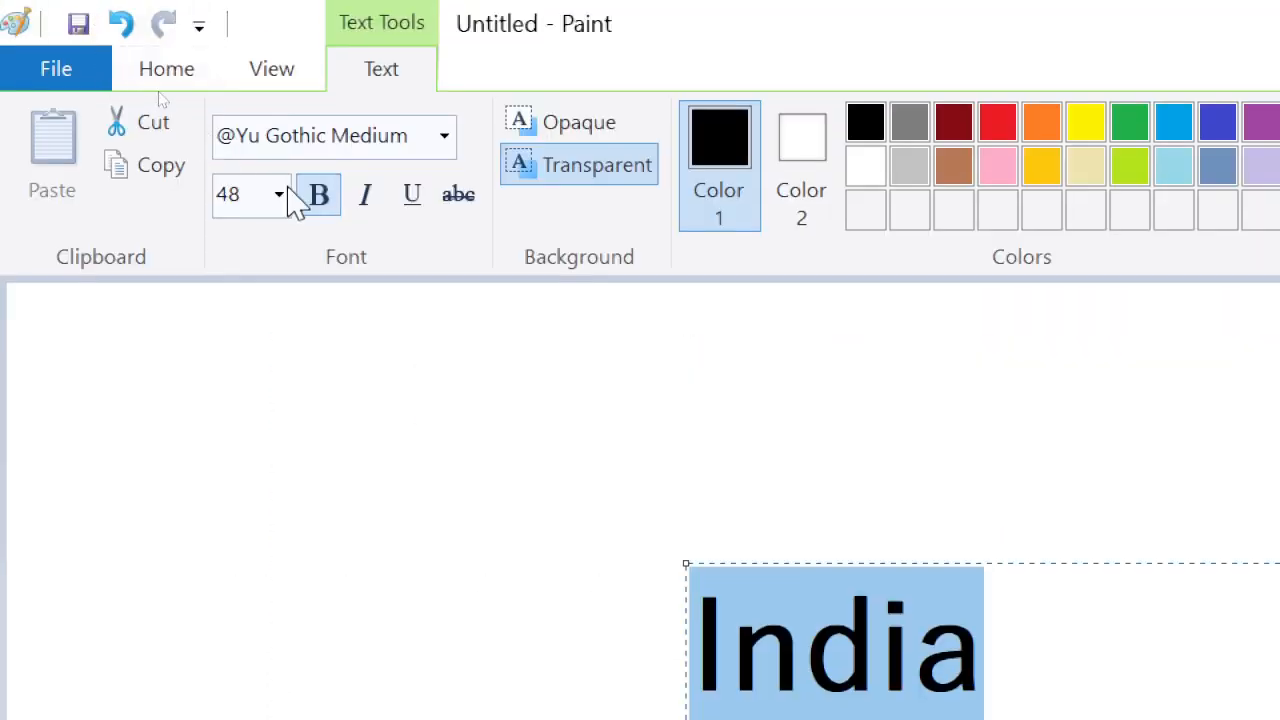
{"action": "left_click", "coordinate": [442, 118]}
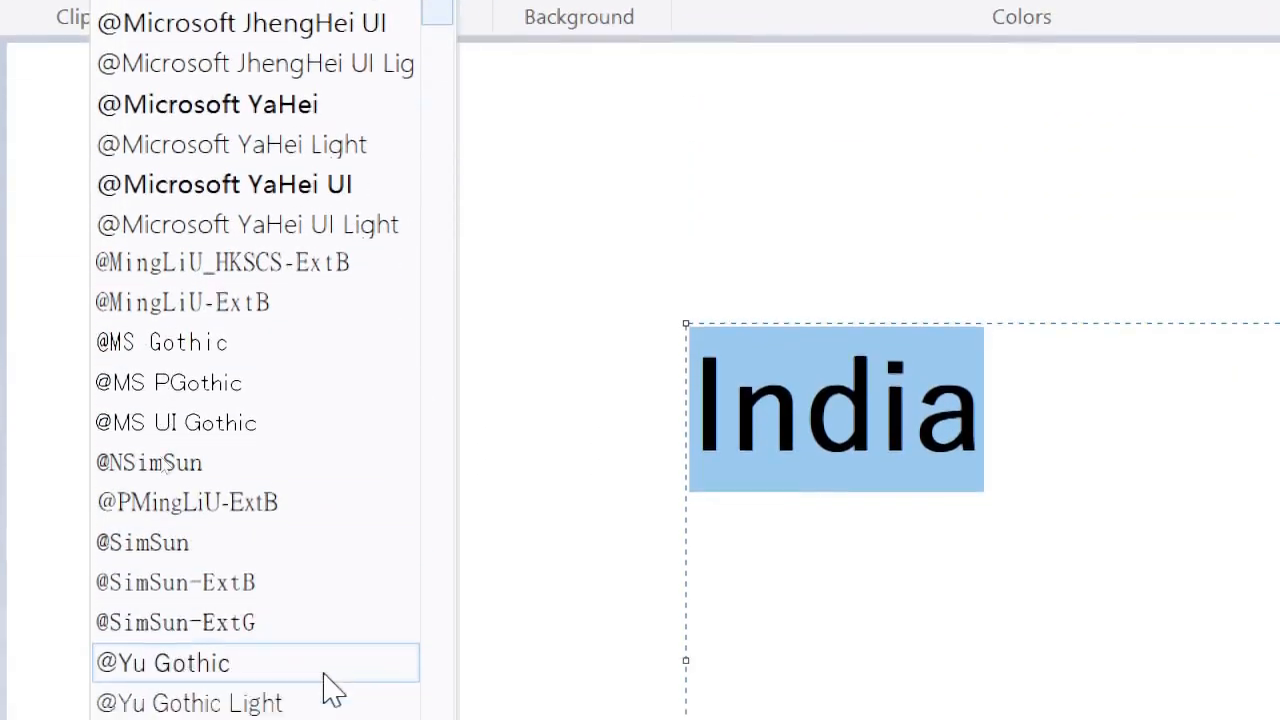
{"action": "scroll", "coordinate": [240, 560], "scroll_direction": "down", "scroll_amount": 3}
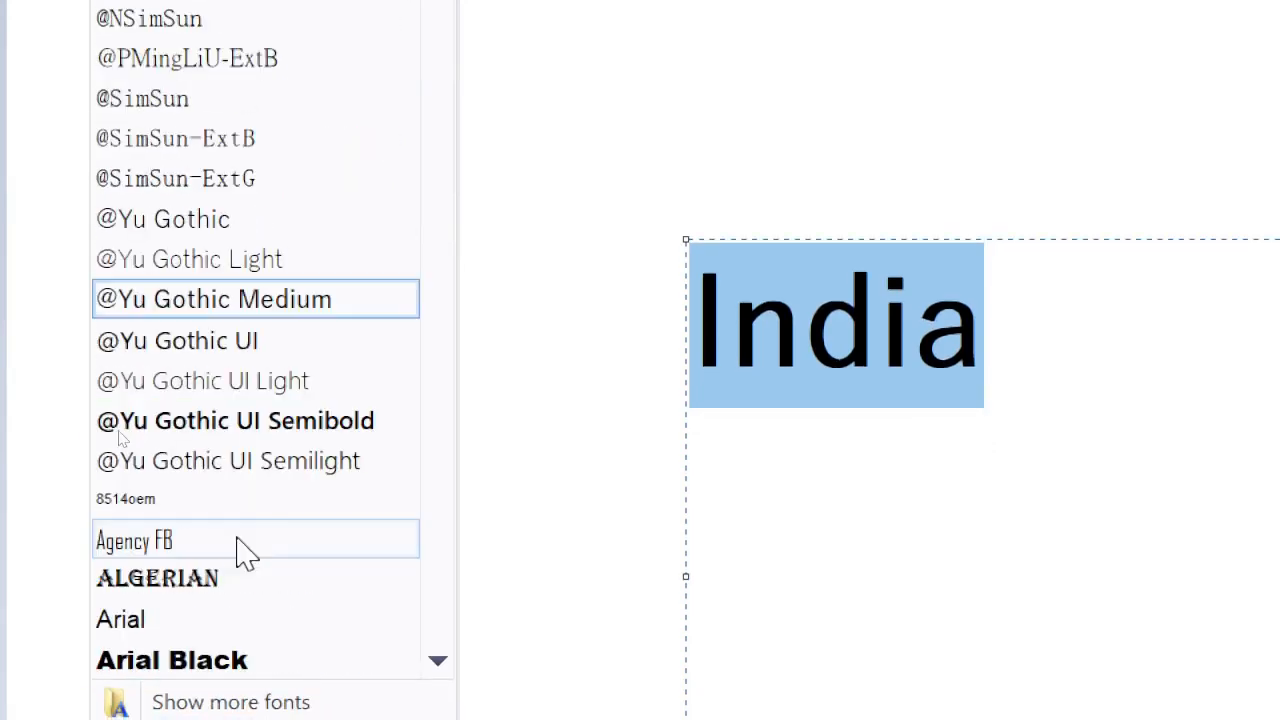
{"action": "left_click", "coordinate": [268, 425]}
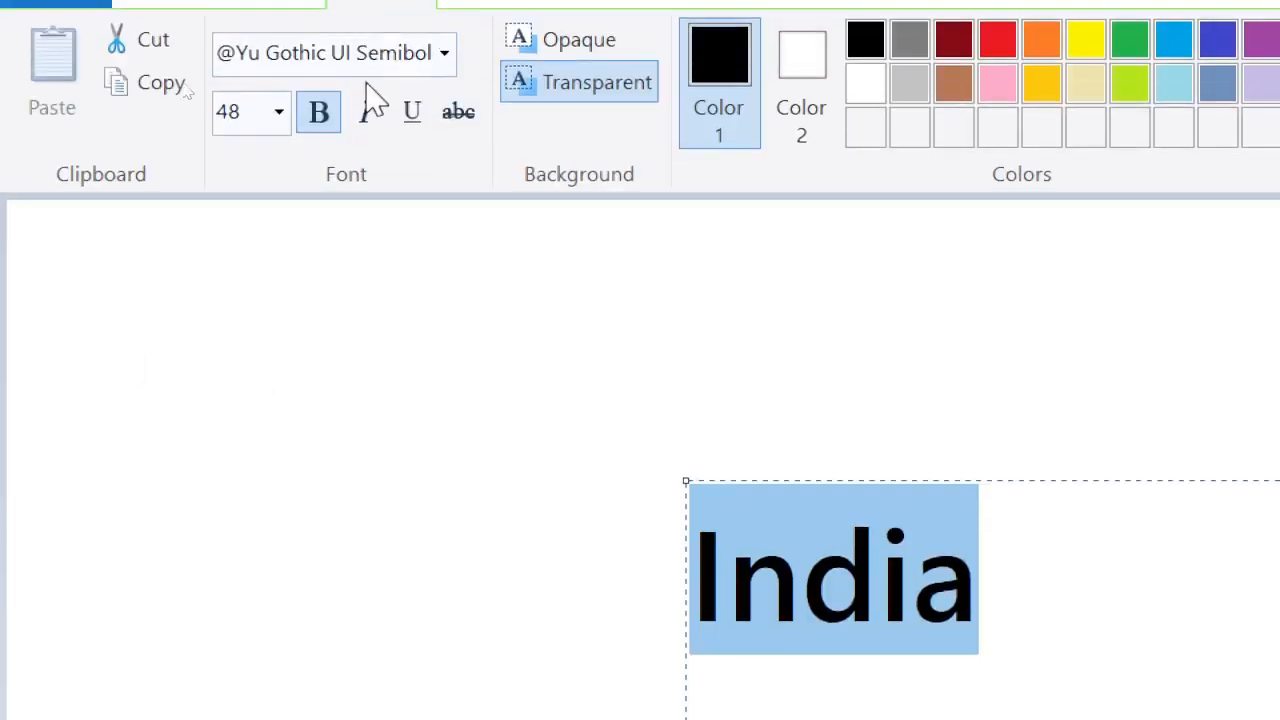
- Change the font of the selected word India to Algerian and deselect the text
{"action": "left_click", "coordinate": [444, 55]}
{"action": "scroll", "coordinate": [150, 485], "scroll_direction": "down", "scroll_amount": 2}
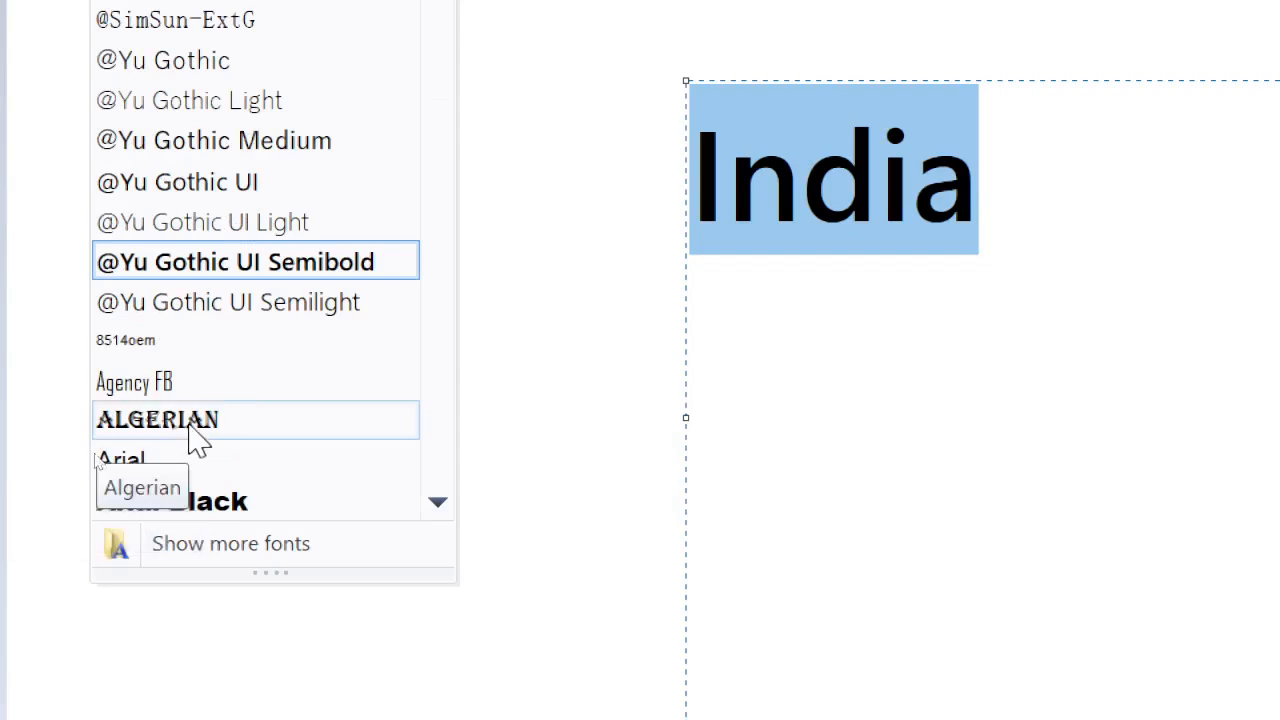
{"action": "left_click", "coordinate": [197, 437]}
{"action": "left_click", "coordinate": [1050, 131]}
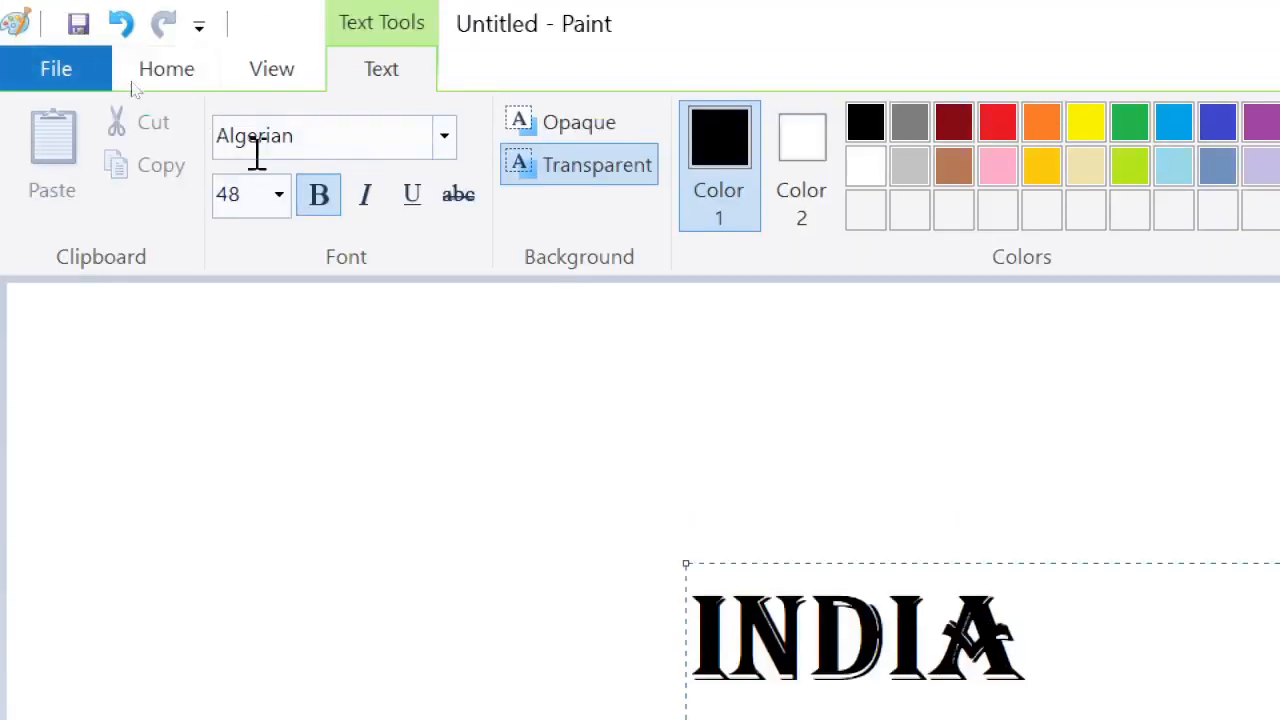
{"action": "left_click", "coordinate": [445, 138]}
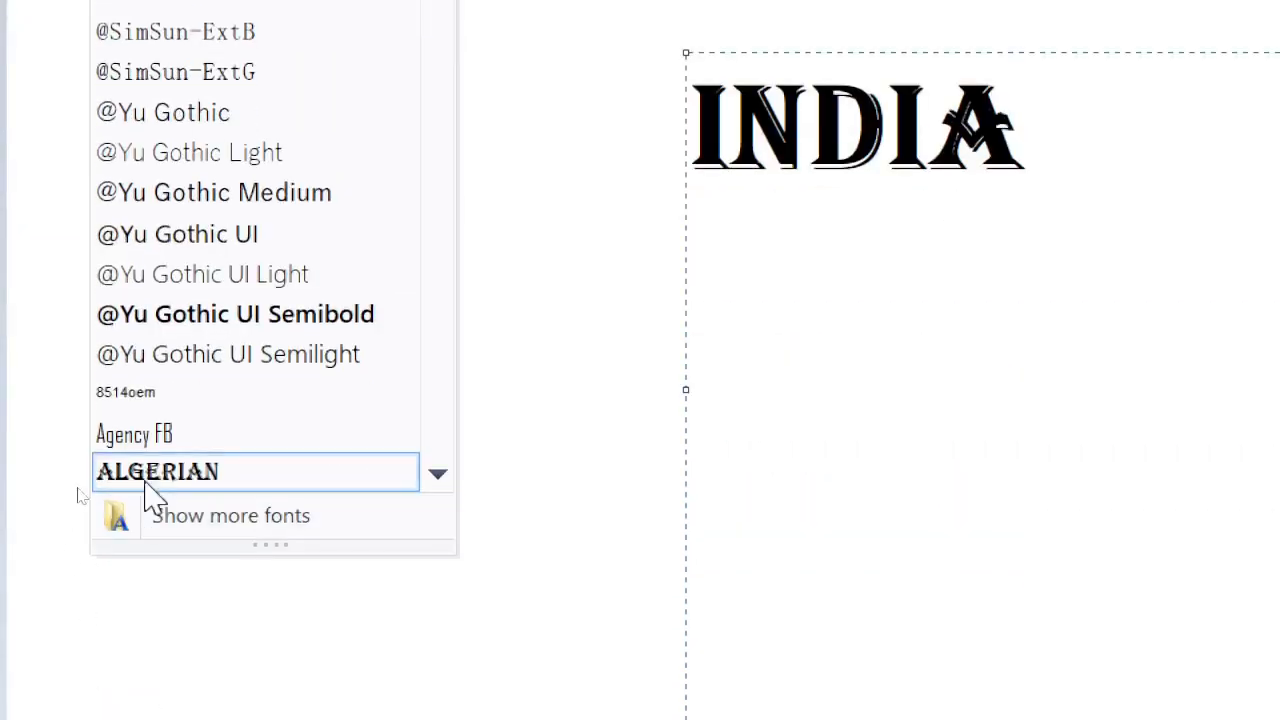
{"action": "scroll", "coordinate": [160, 480], "scroll_direction": "down", "scroll_amount": 2}
{"action": "key", "text": "Escape"}
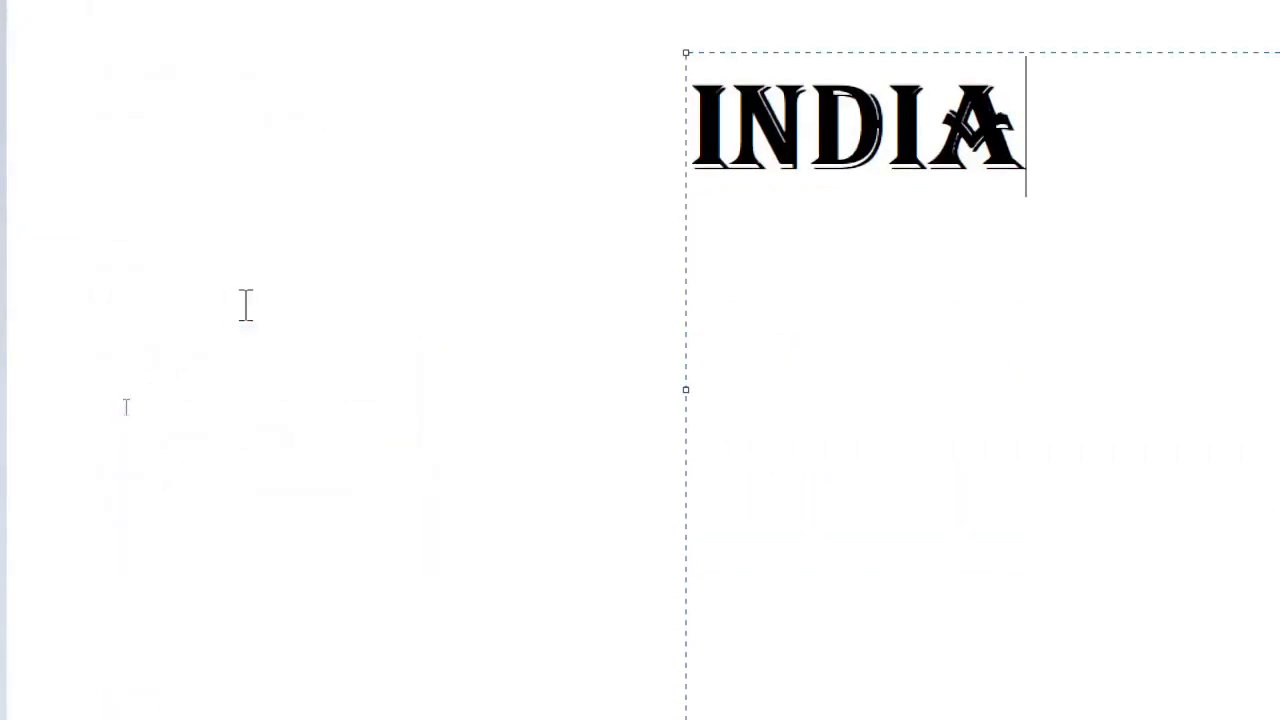
- Select the word India in the text box and change its font to Arial Black
{"action": "left_click_drag", "start_coordinate": [1078, 123], "coordinate": [694, 122]}
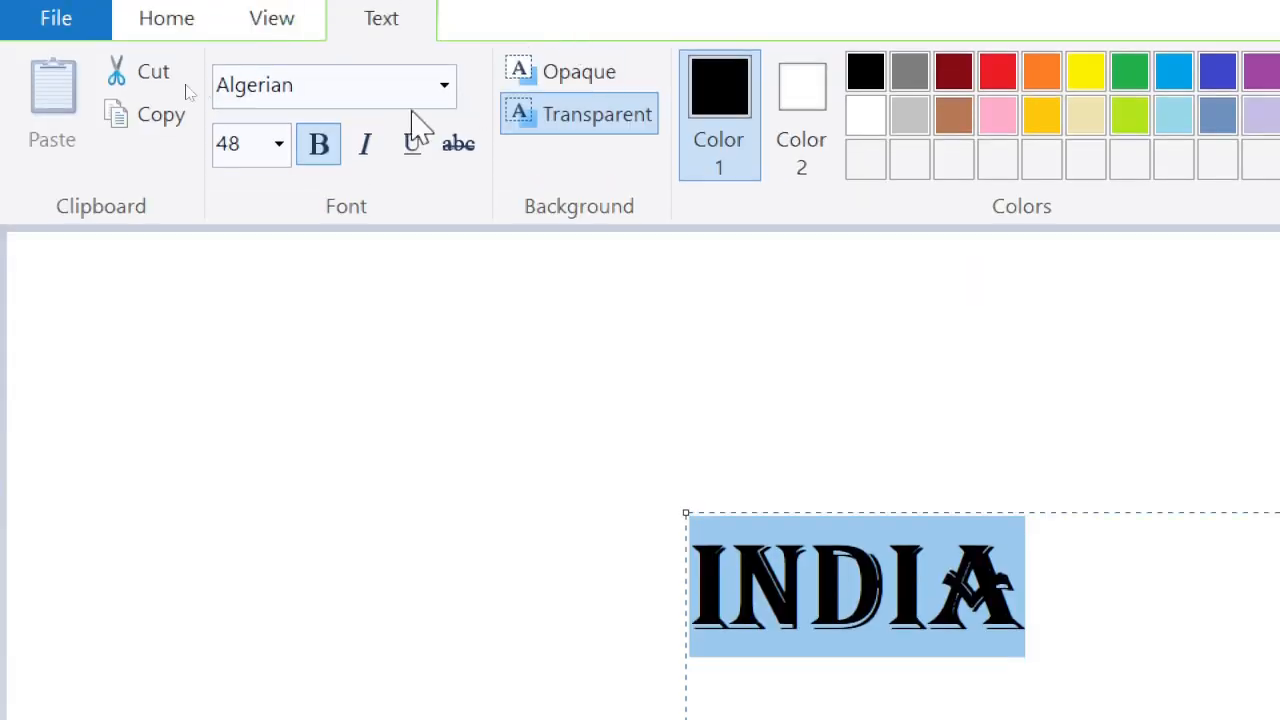
{"action": "left_click", "coordinate": [278, 147]}
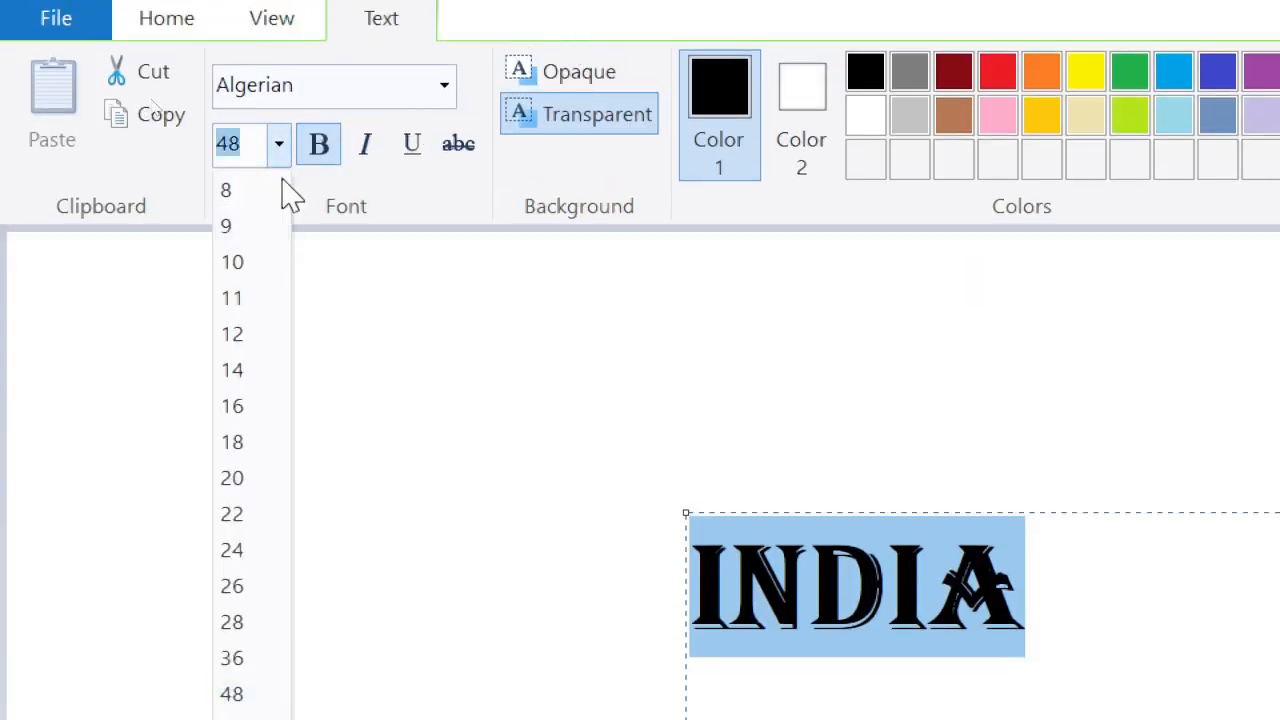
{"action": "left_click", "coordinate": [444, 88]}
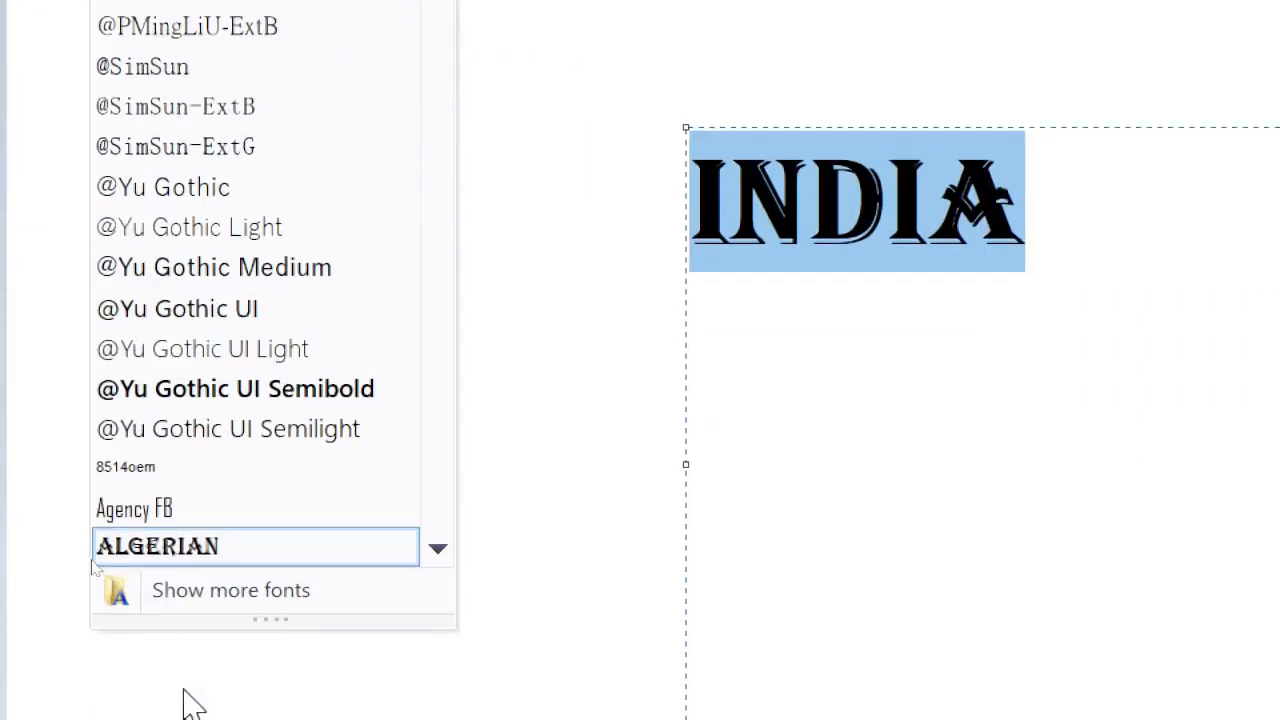
{"action": "scroll", "coordinate": [209, 529], "scroll_direction": "down", "scroll_amount": 1}
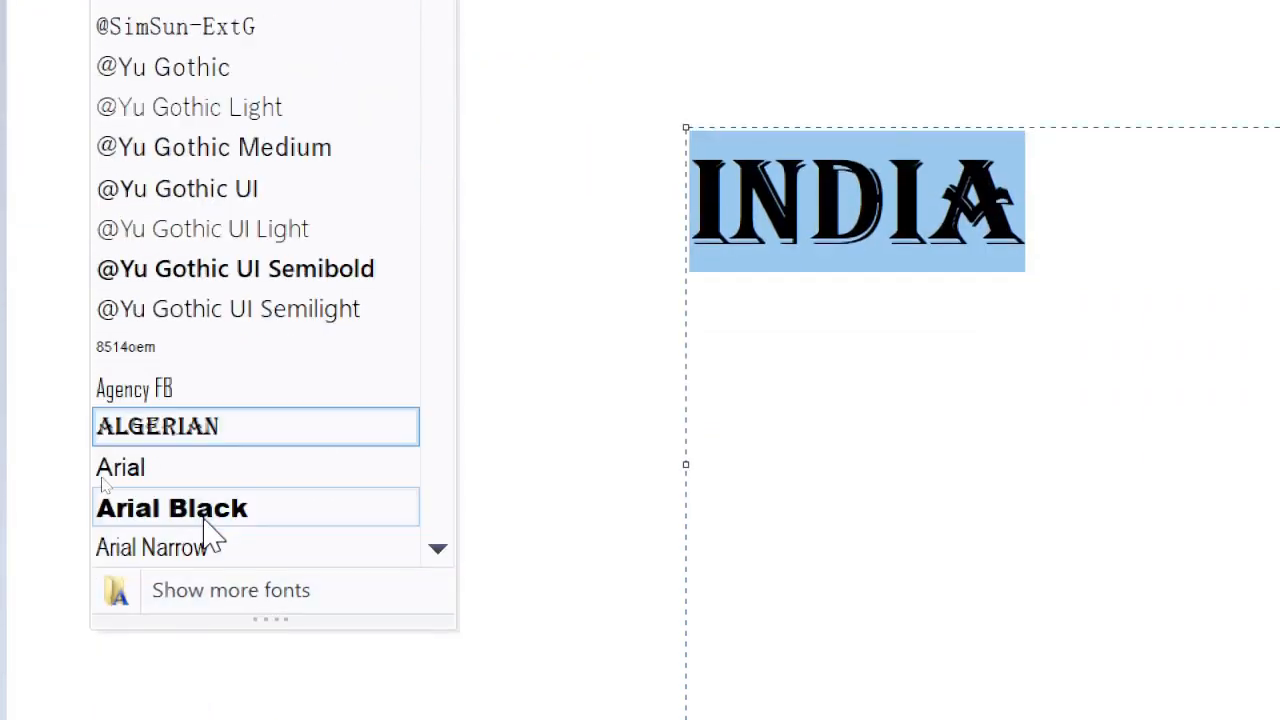
{"action": "left_click", "coordinate": [206, 510]}
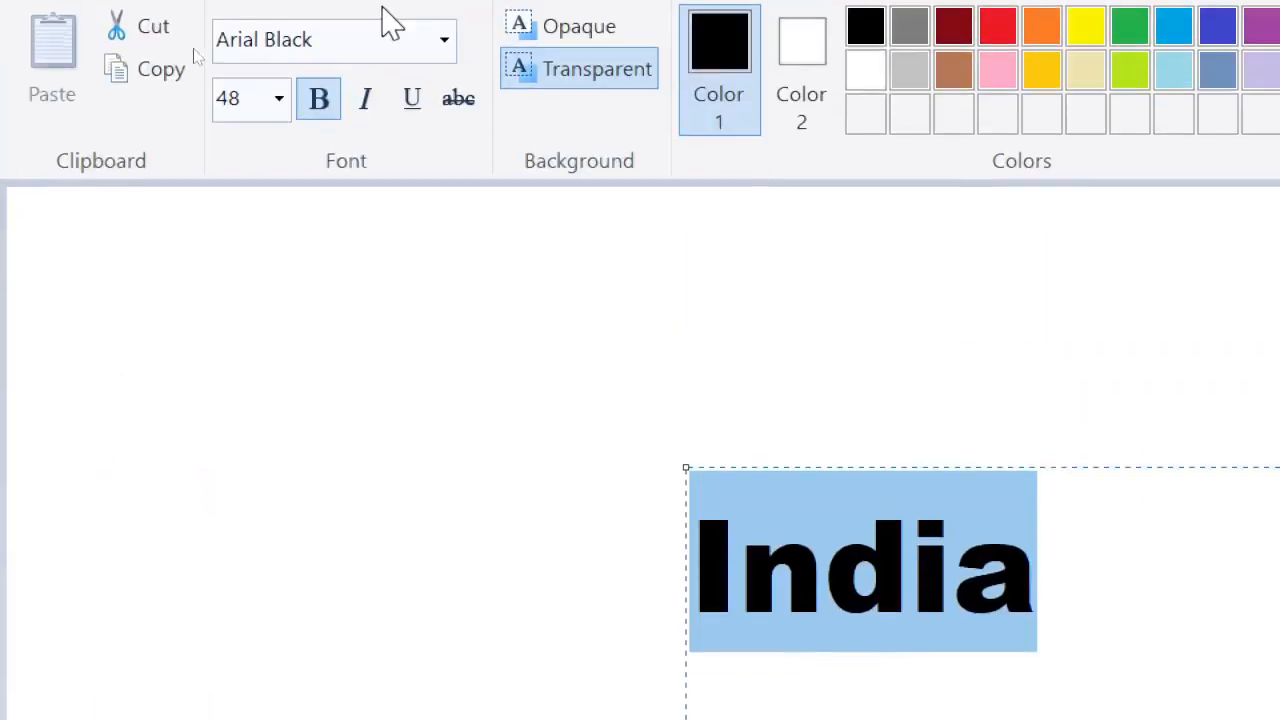
- Change the font of the selected word India to Brush Script MT
{"action": "left_click", "coordinate": [444, 45]}
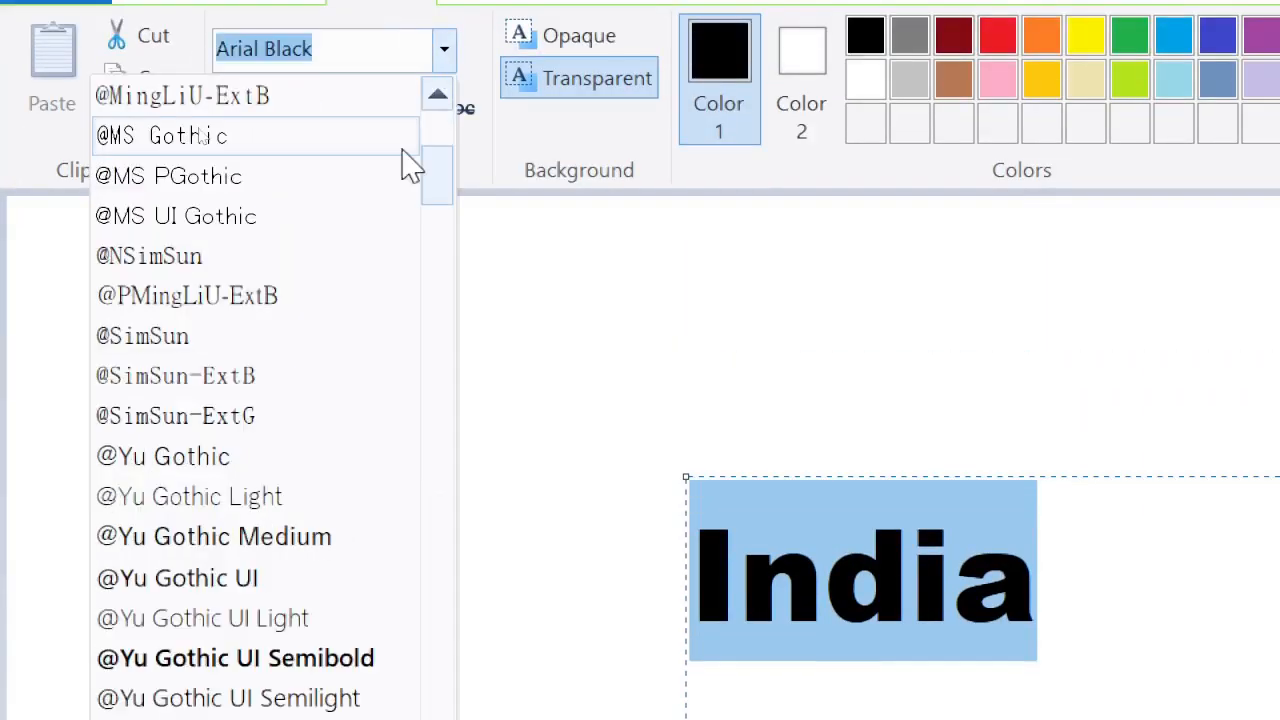
{"action": "scroll", "coordinate": [260, 540], "scroll_direction": "down", "scroll_amount": 5}
{"action": "scroll", "coordinate": [255, 568], "scroll_direction": "down", "scroll_amount": 8}
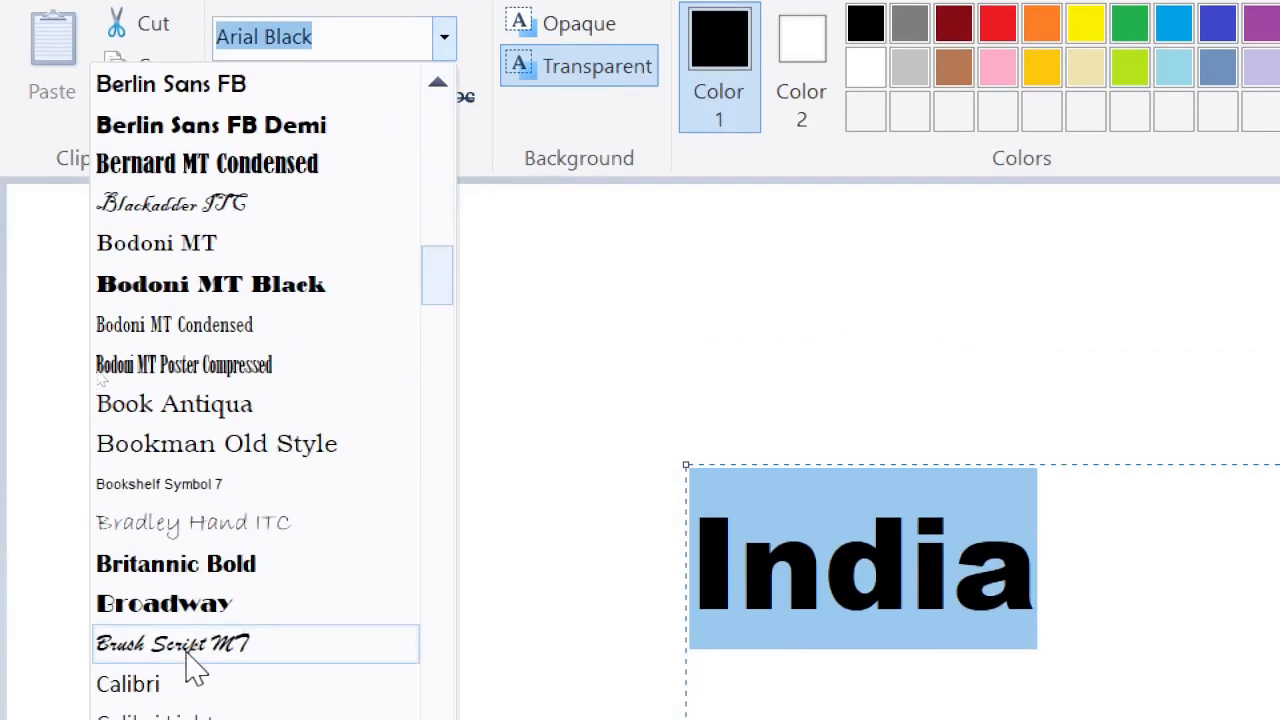
{"action": "left_click", "coordinate": [210, 650]}
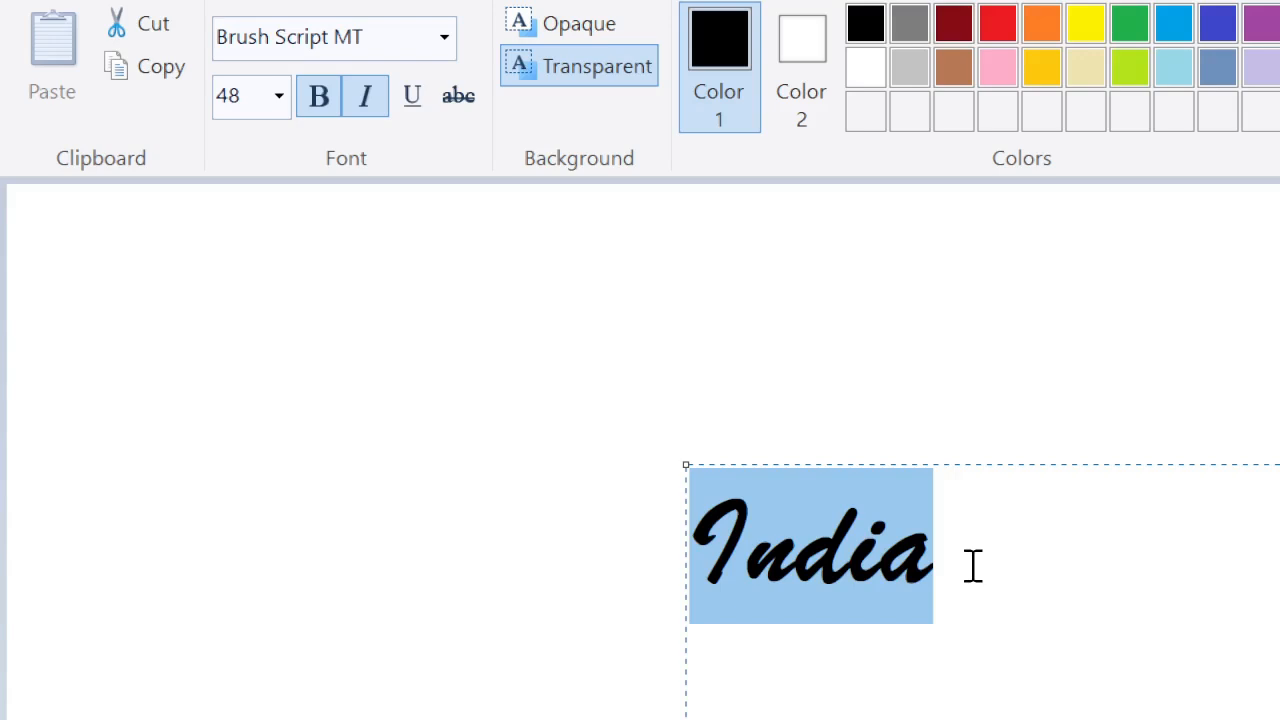
- Set the font of the selected word India to Bell MT and remove its bold and italic formatting
{"action": "left_click", "coordinate": [449, 45]}
{"action": "left_click", "coordinate": [225, 290]}
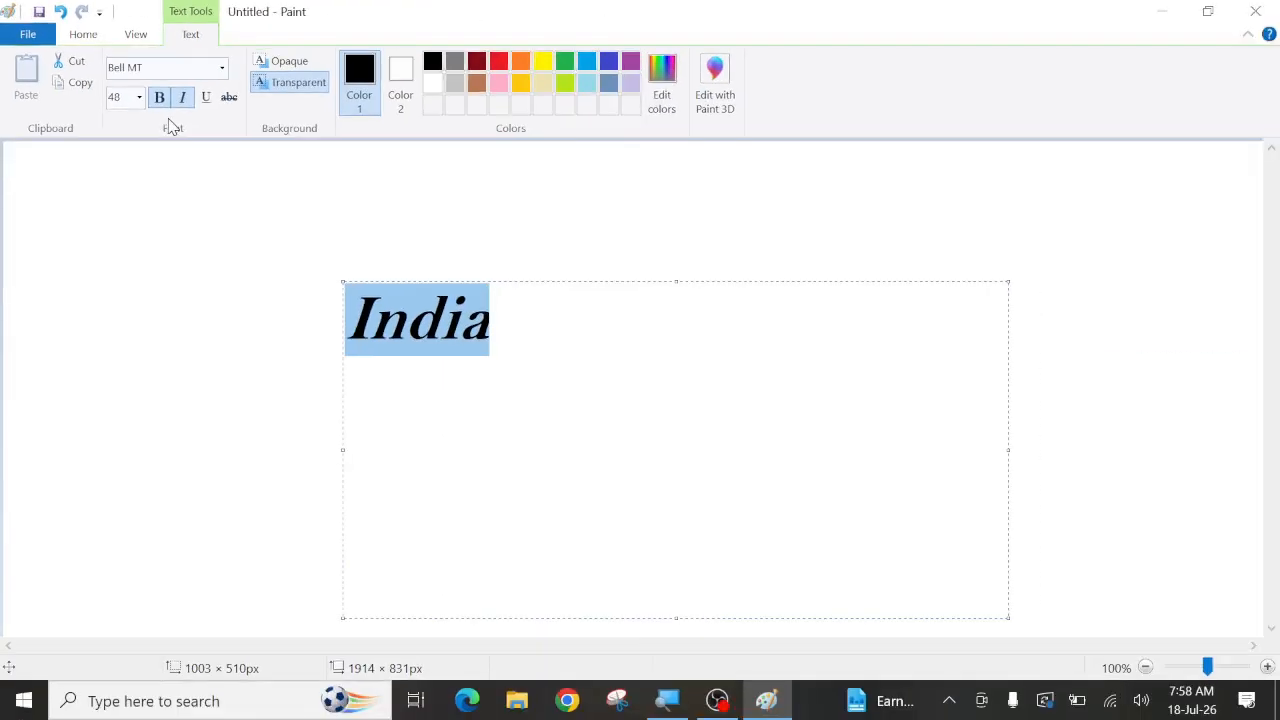
{"action": "left_click", "coordinate": [160, 104]}
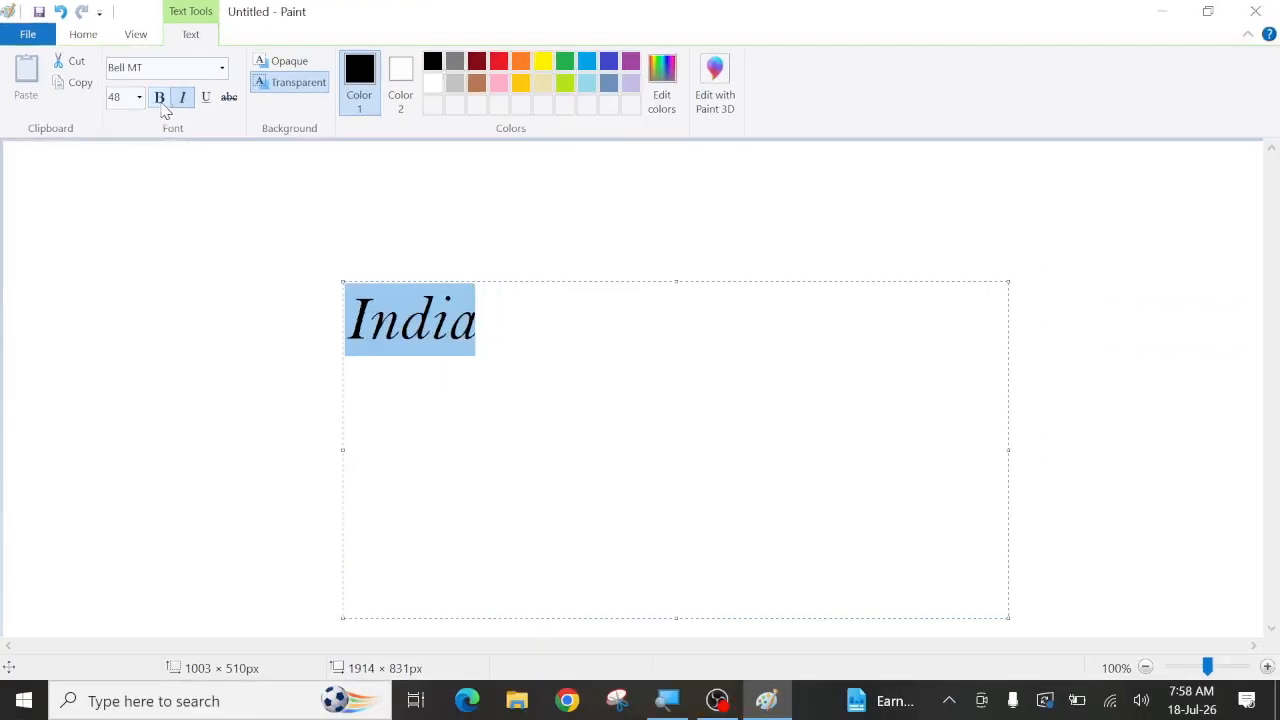
{"action": "left_click", "coordinate": [184, 100]}
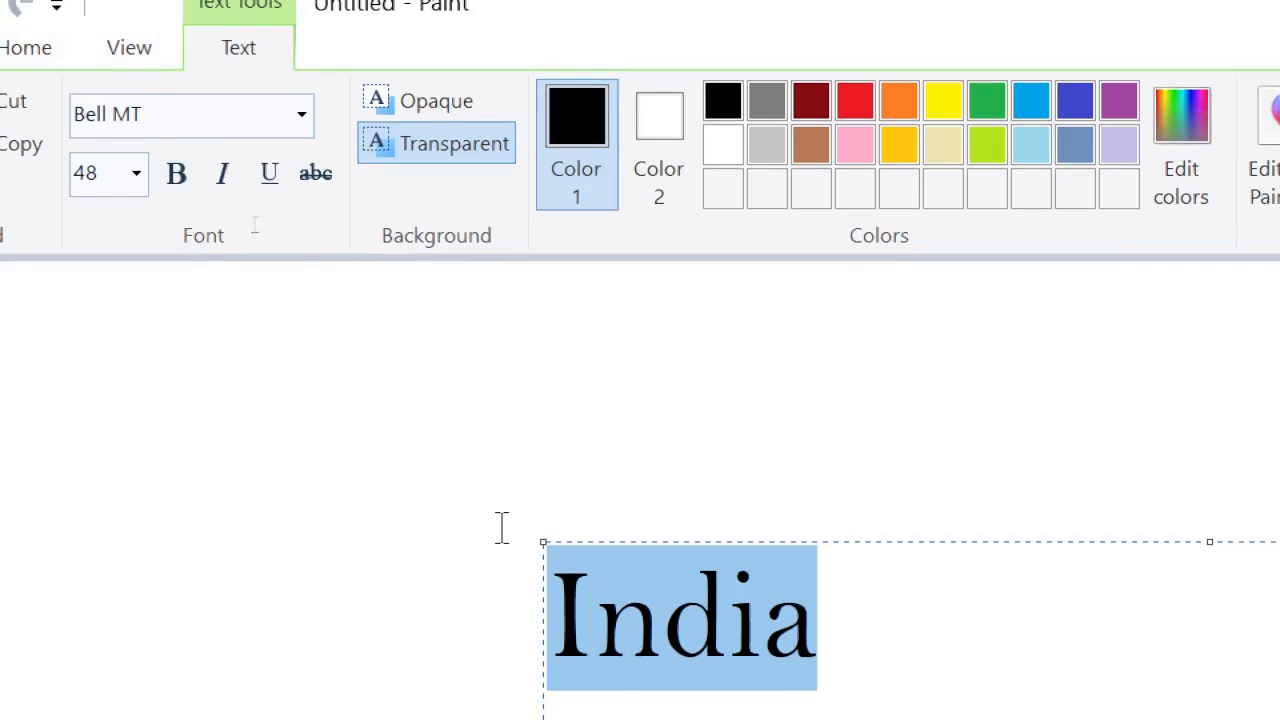
- Try bold, italic and underline on the selected word India one at a time, turning each off before the next
{"action": "left_click", "coordinate": [172, 190]}
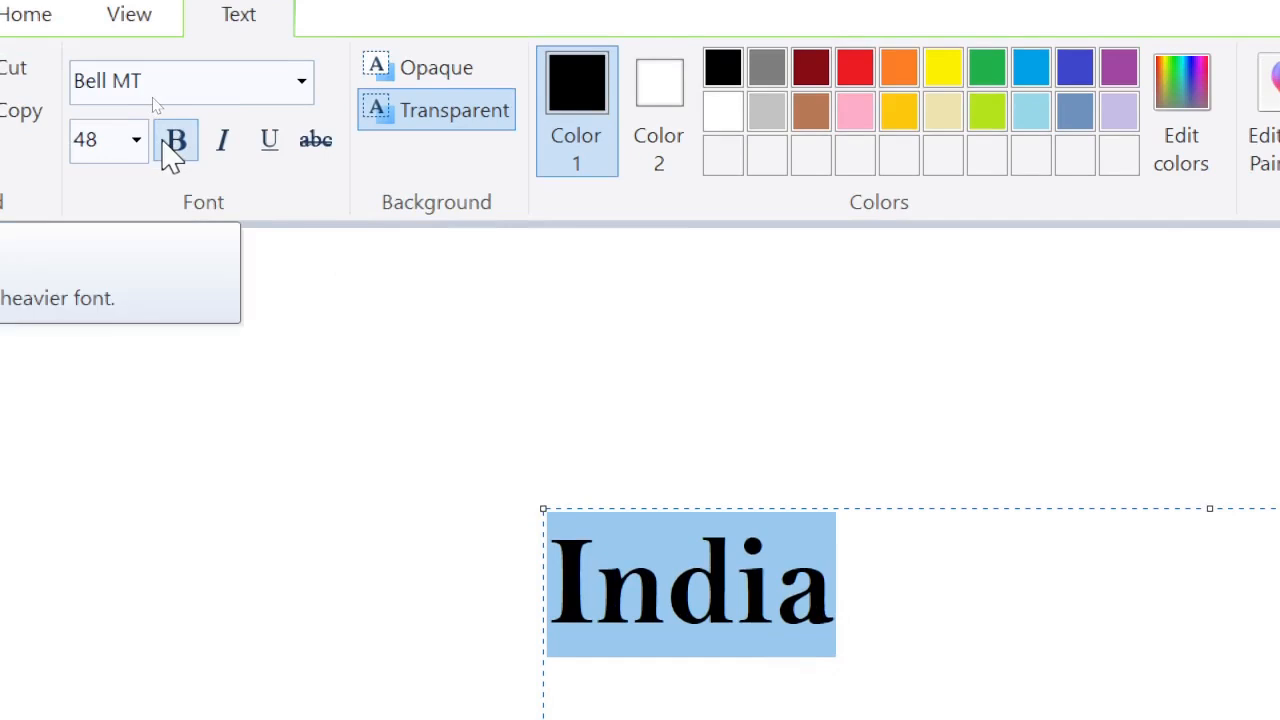
{"action": "left_click", "coordinate": [165, 141]}
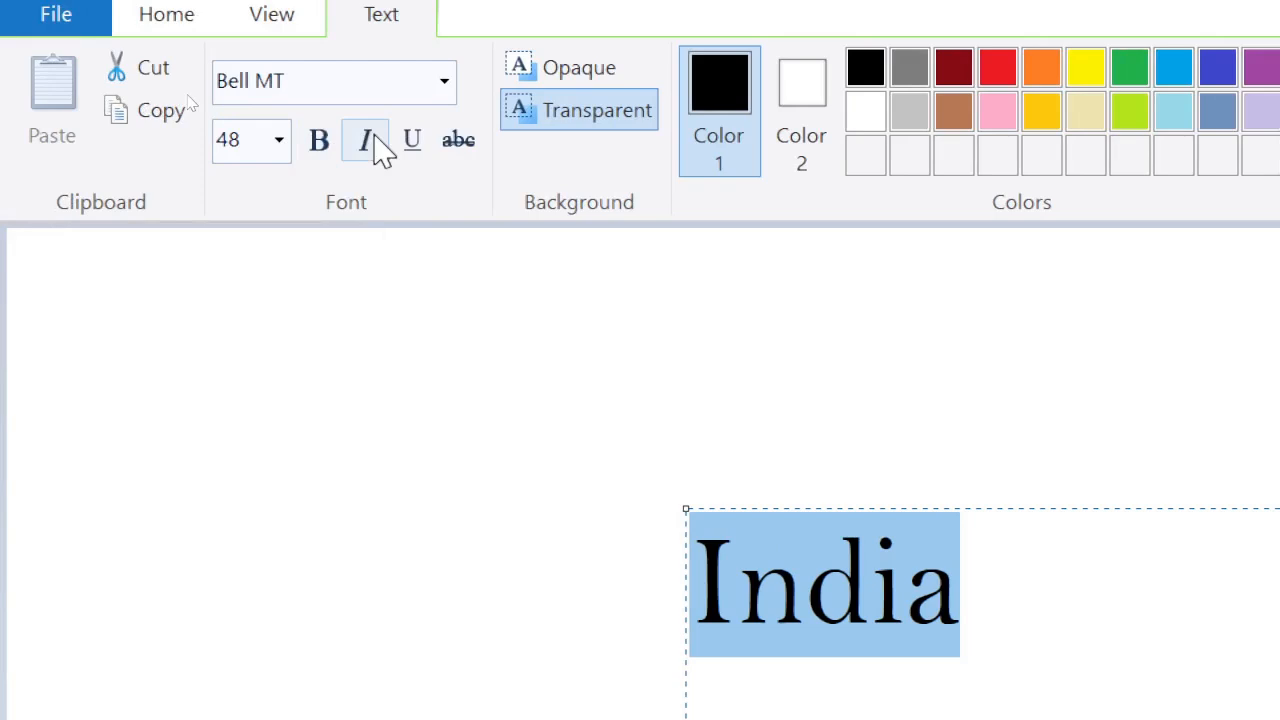
{"action": "left_click", "coordinate": [374, 141]}
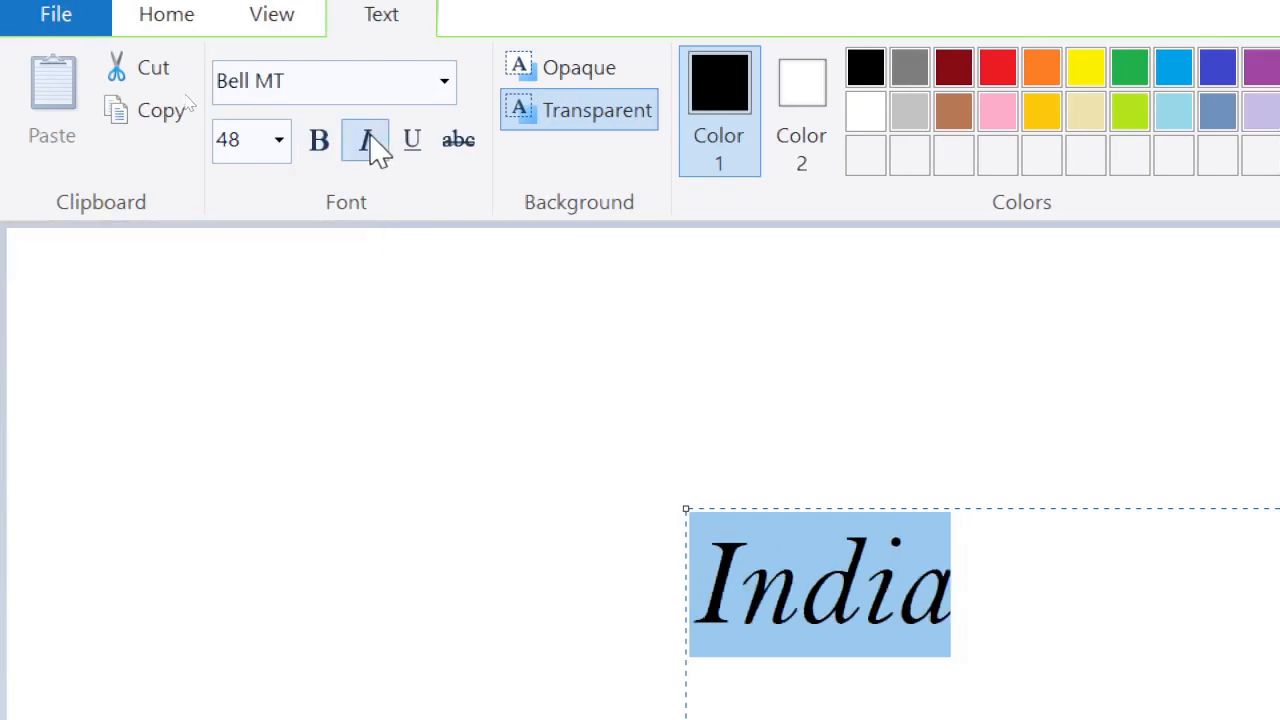
{"action": "left_click", "coordinate": [370, 141]}
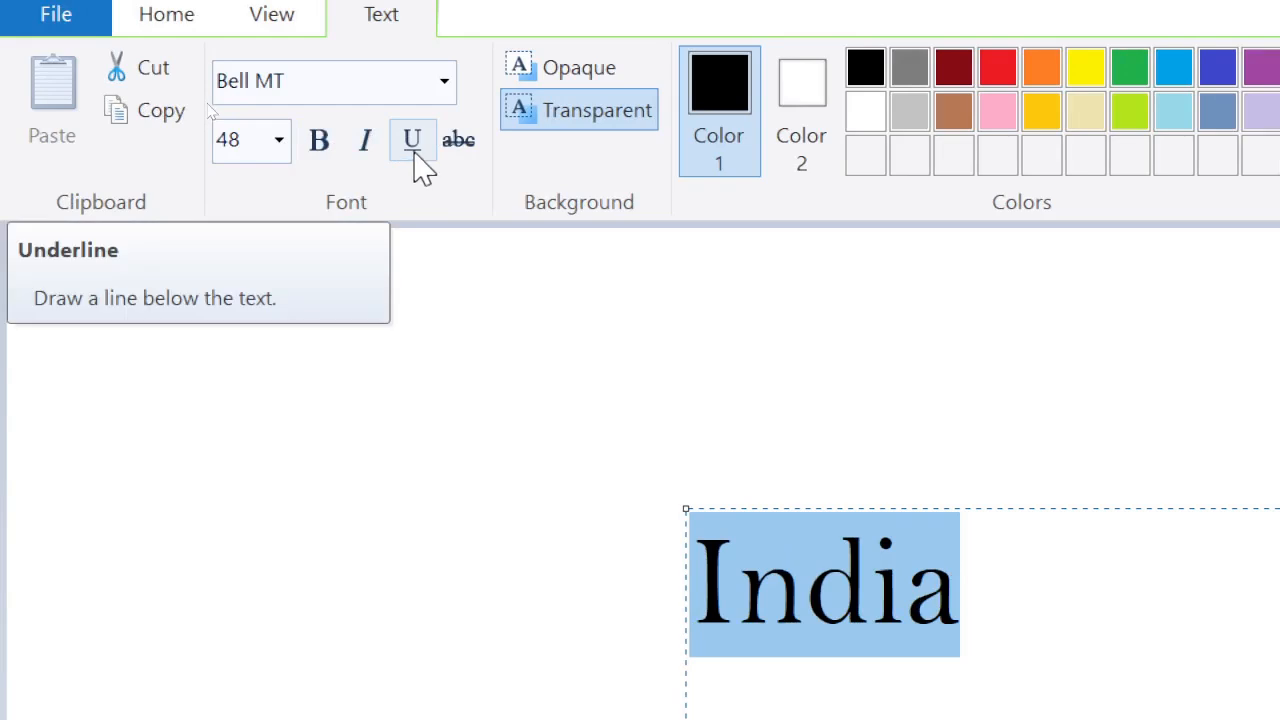
{"action": "left_click", "coordinate": [414, 150]}
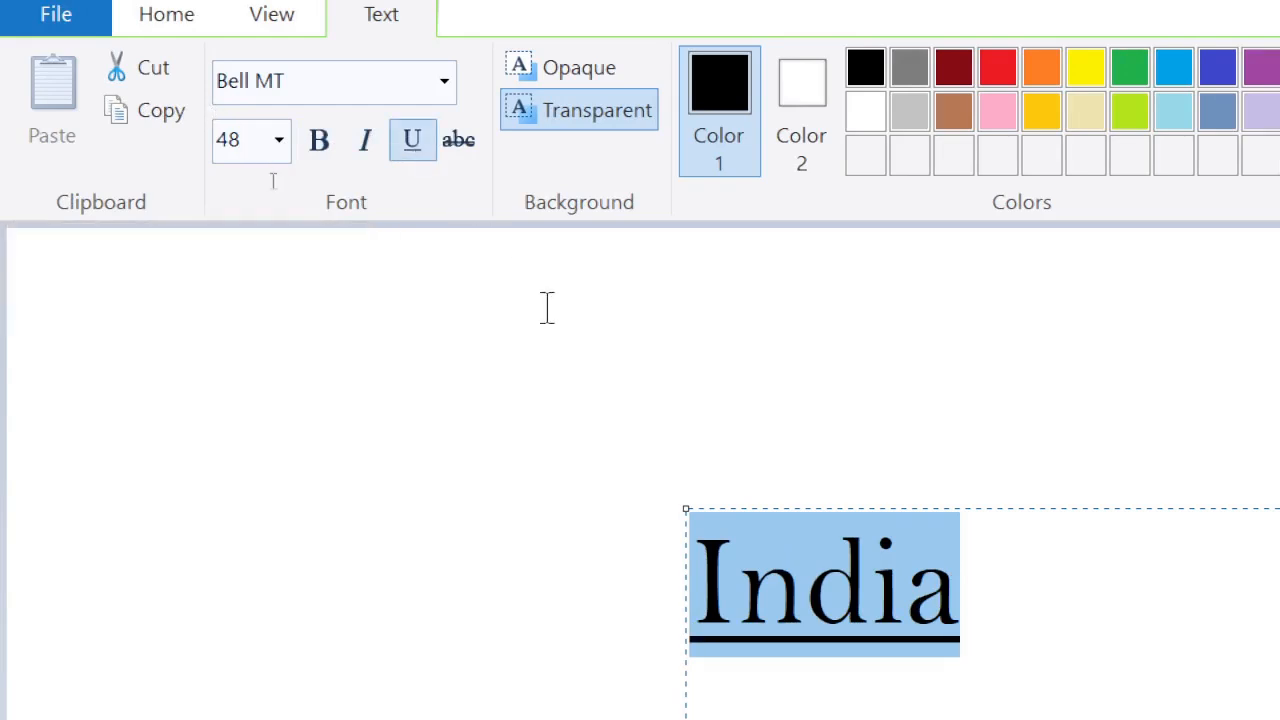
{"action": "left_click", "coordinate": [410, 141]}
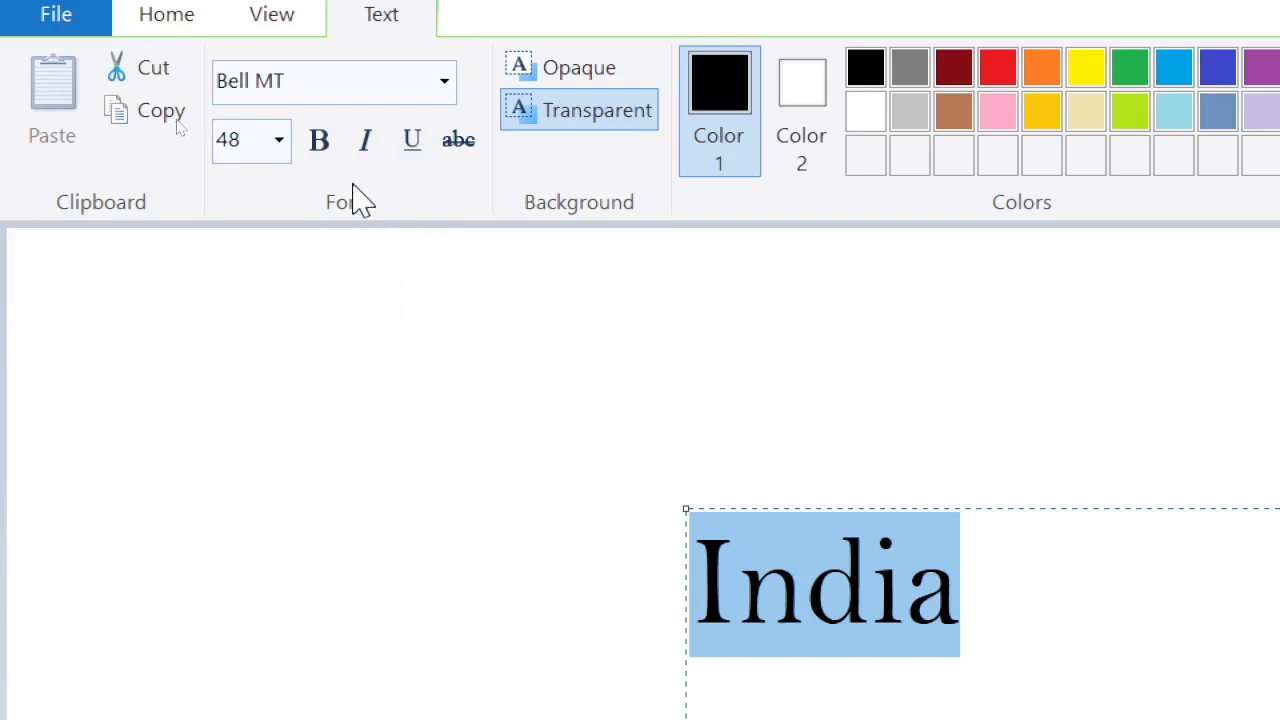
- Combine bold, italic and underline on the selected word India, and remove all three formats again
{"action": "key", "text": "ctrl+b"}
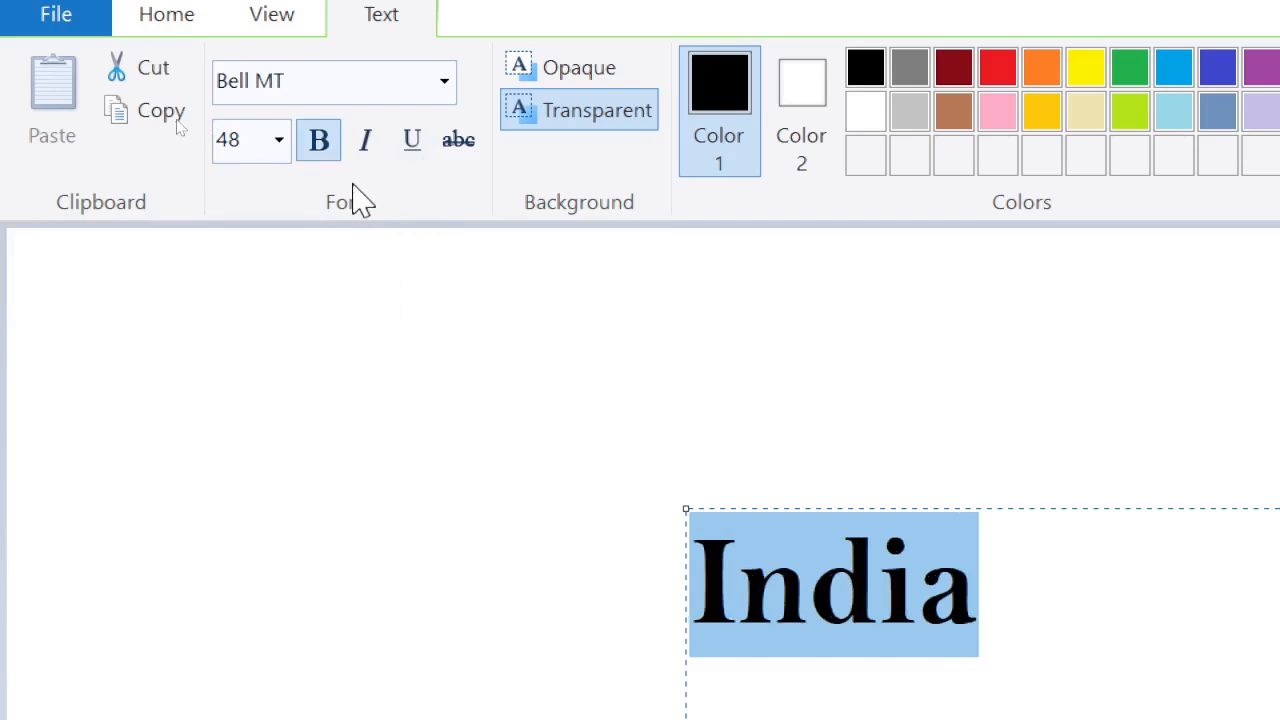
{"action": "key", "text": "ctrl+i"}
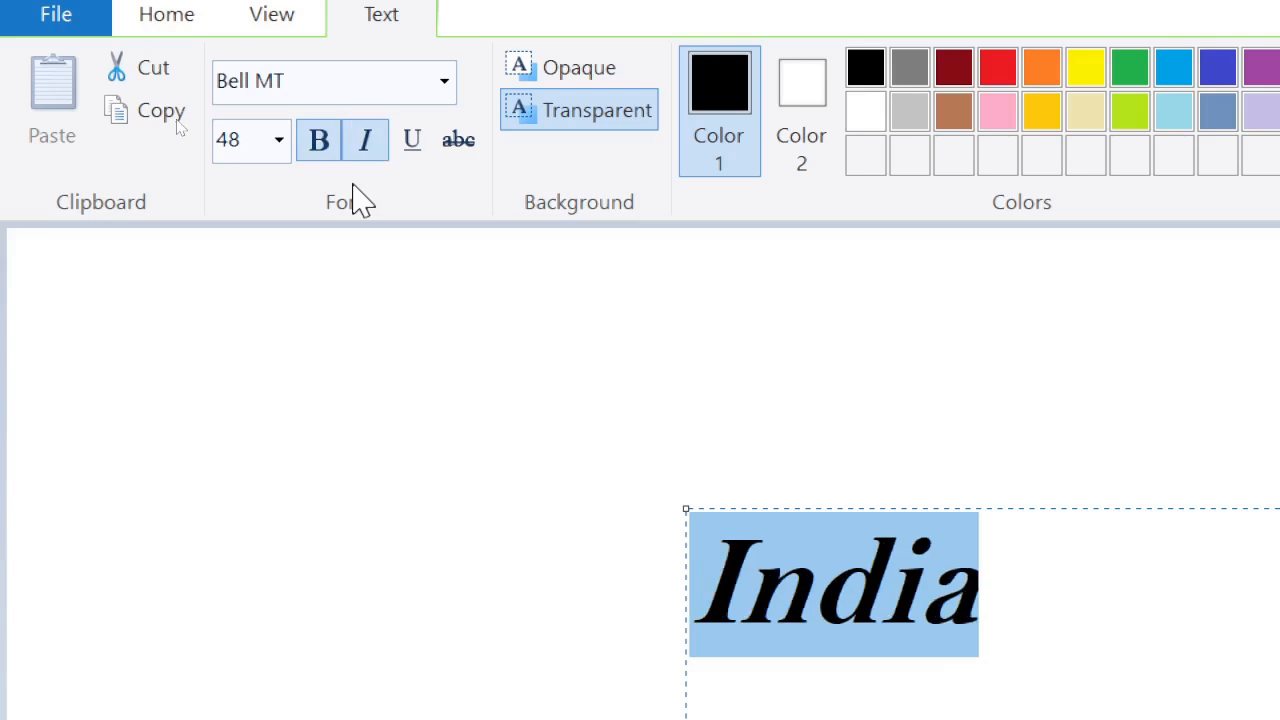
{"action": "key", "text": "ctrl+u"}
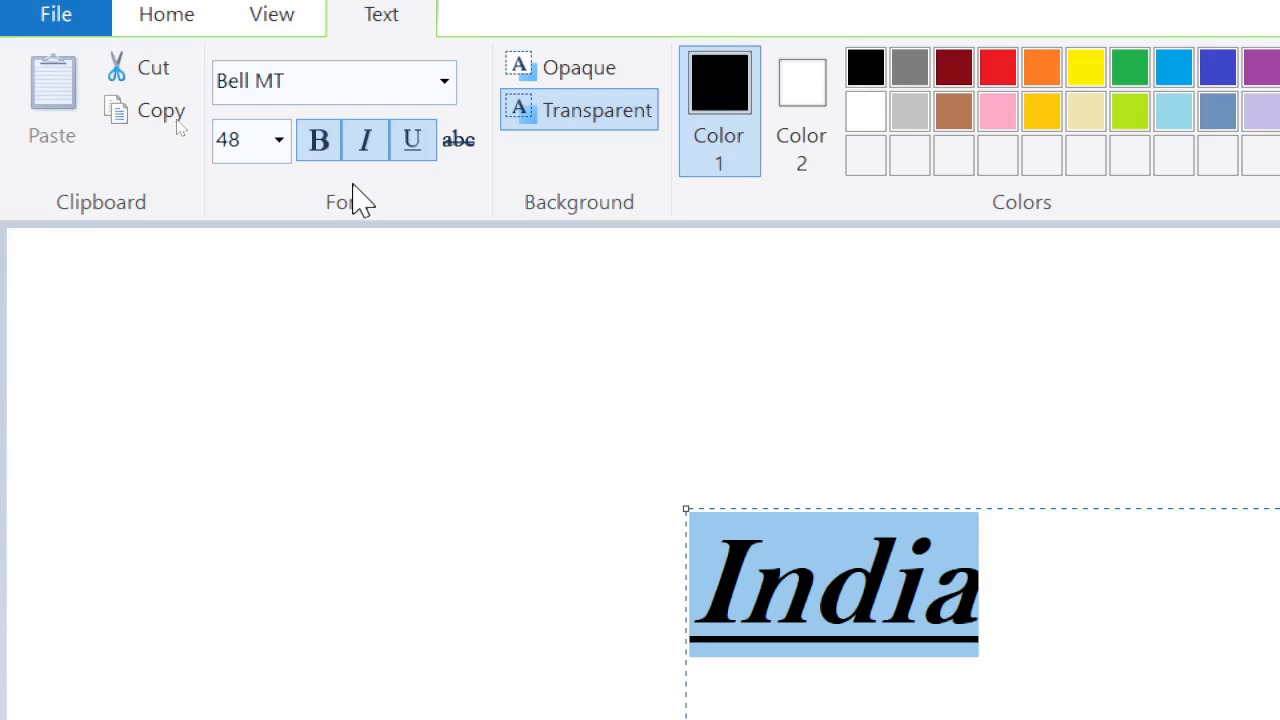
{"action": "key", "text": "ctrl+b"}
{"action": "key", "text": "ctrl+i"}
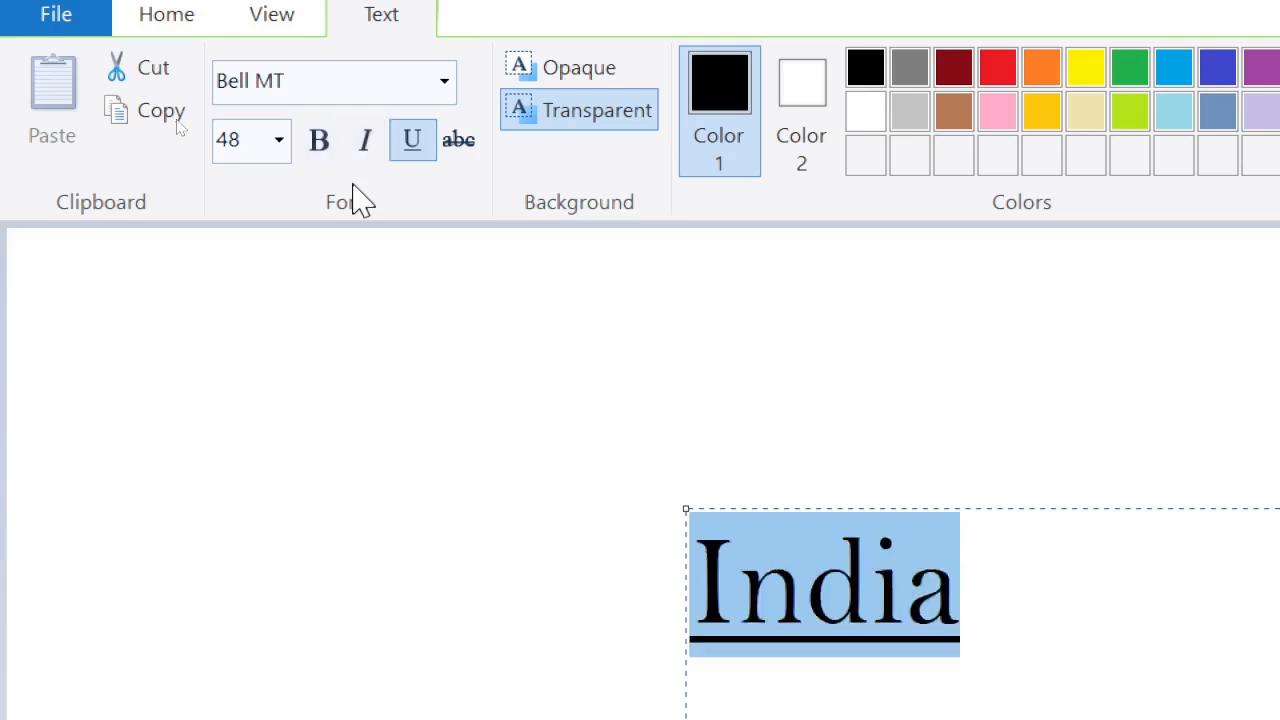
{"action": "key", "text": "ctrl+u"}
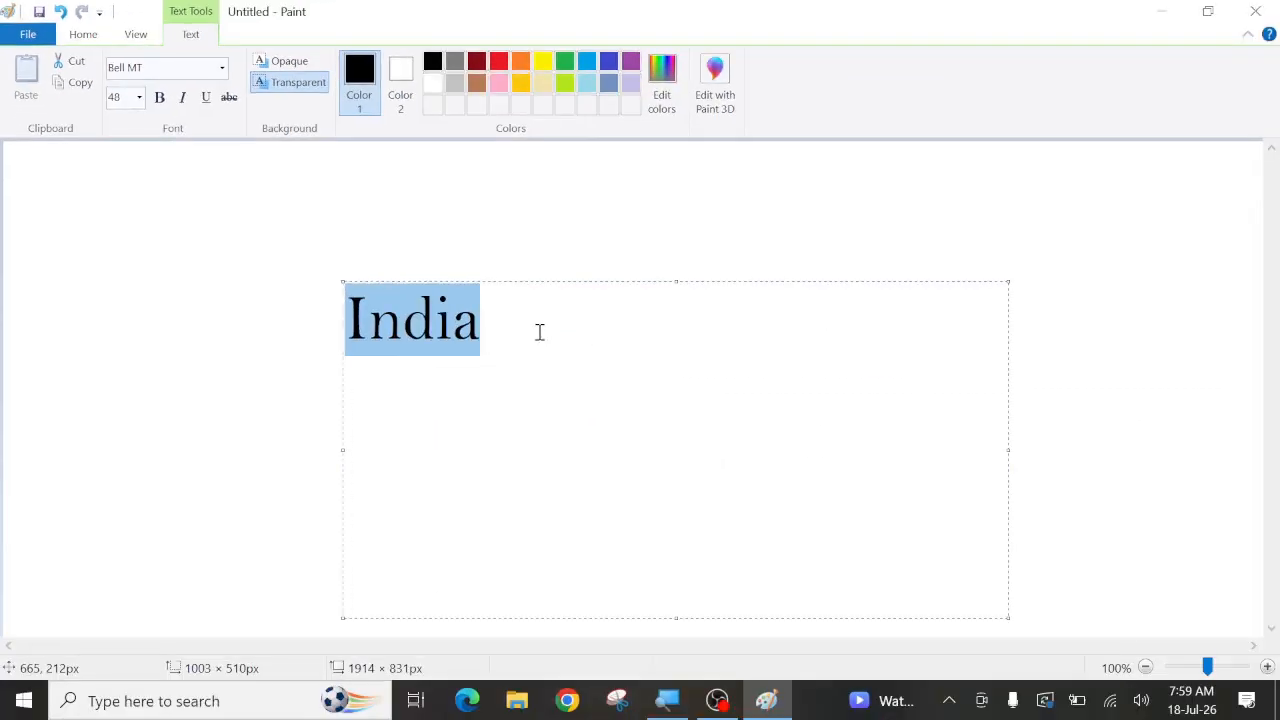
- Deselect India and add the line "Bold:- Ctrl + B" below it in the text box
{"action": "left_click", "coordinate": [1079, 610]}
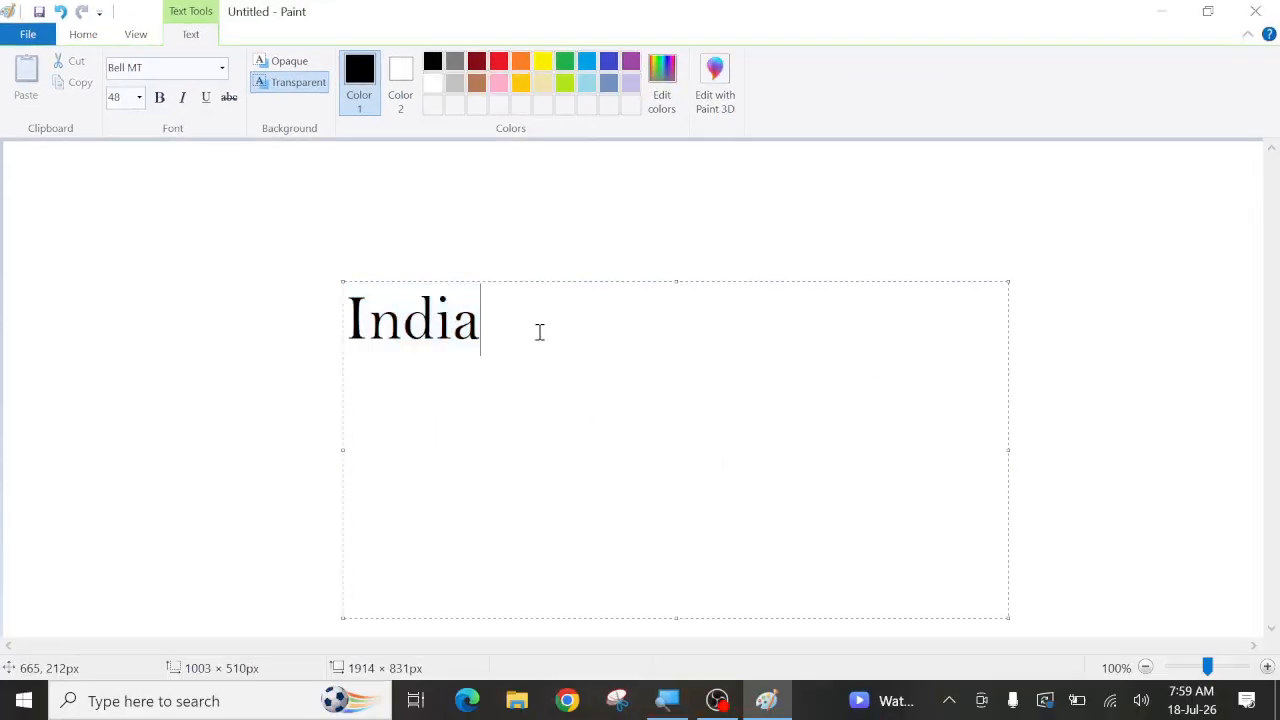
{"action": "key", "text": "Return"}
{"action": "type", "text": "B"}
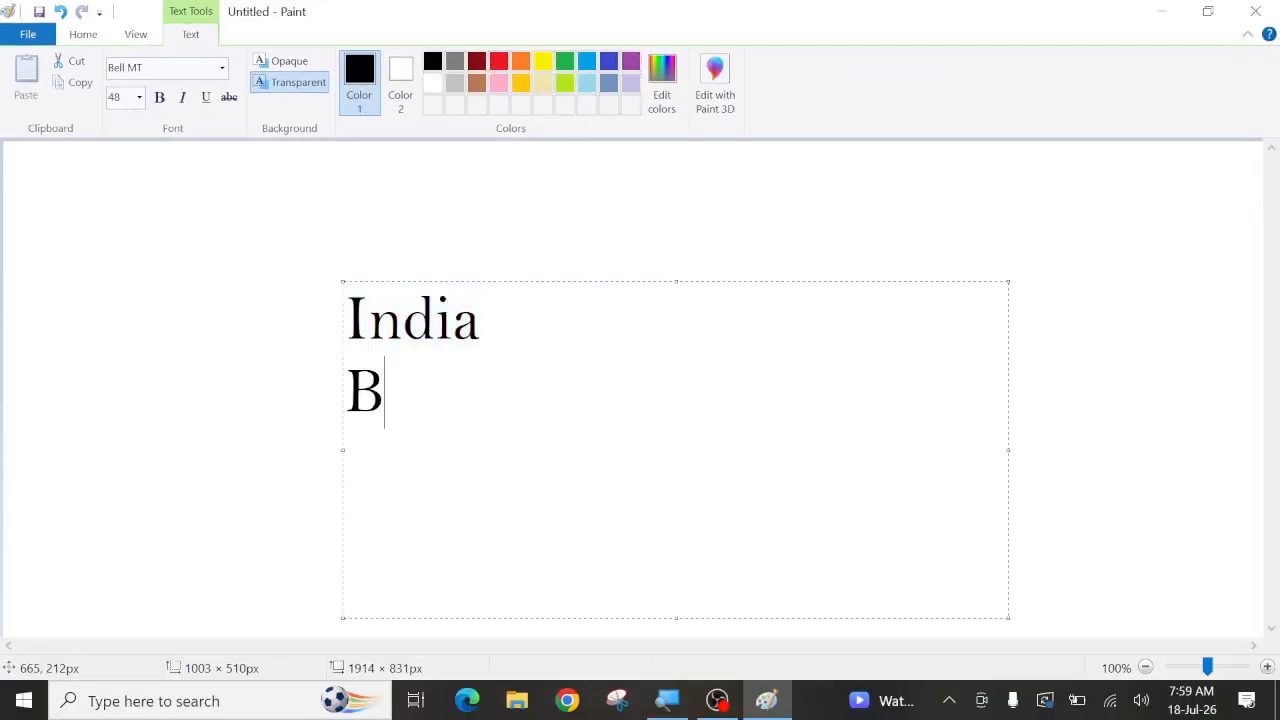
{"action": "type", "text": "old"}
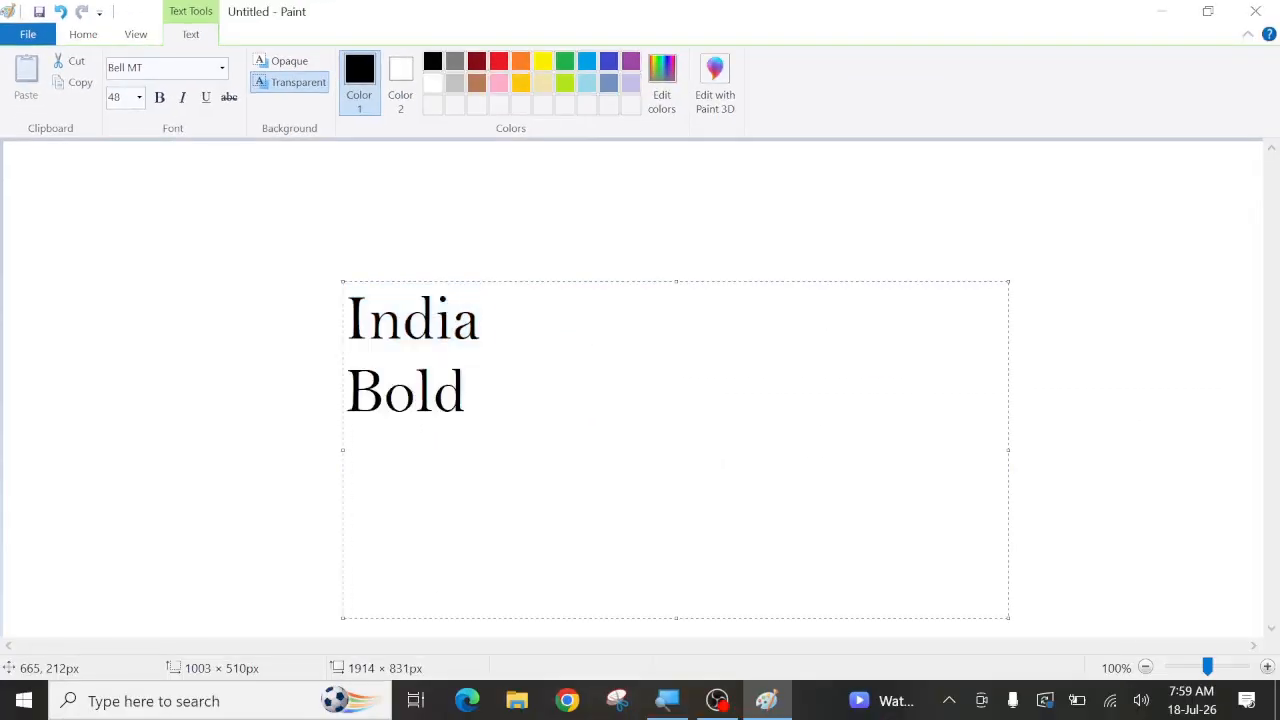
{"action": "type", "text": ":- Ct"}
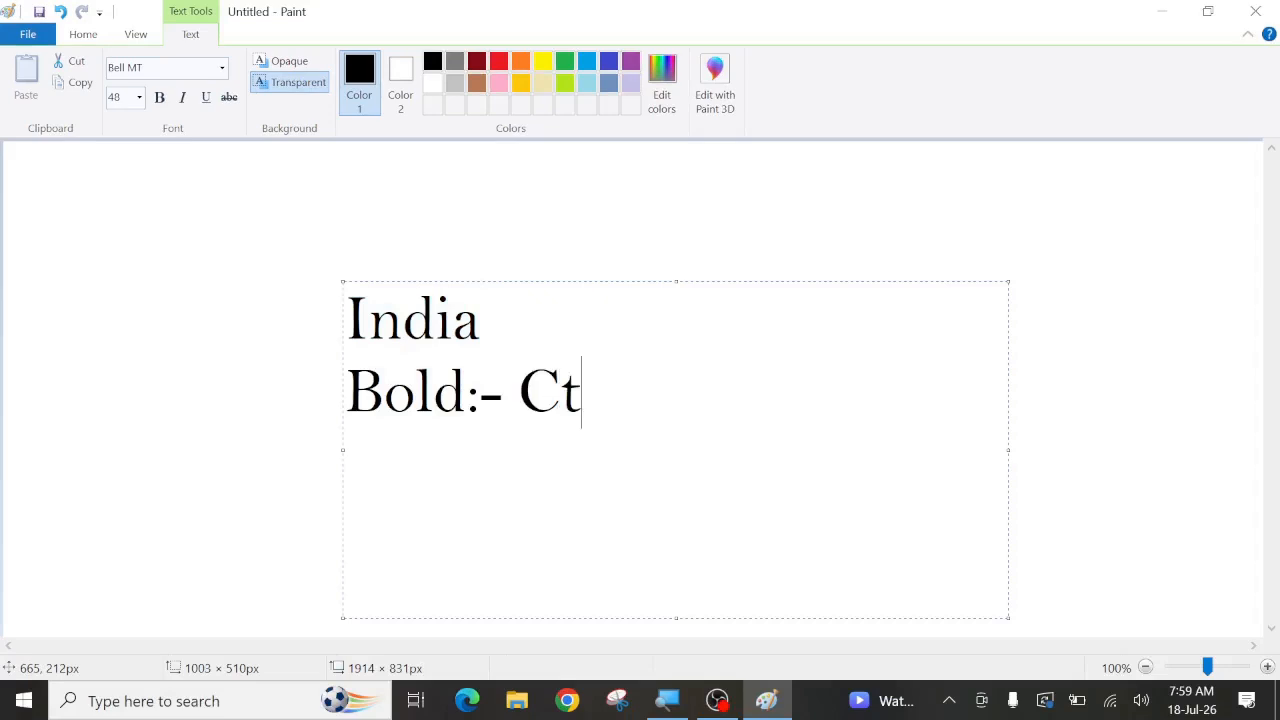
{"action": "type", "text": "rl + "}
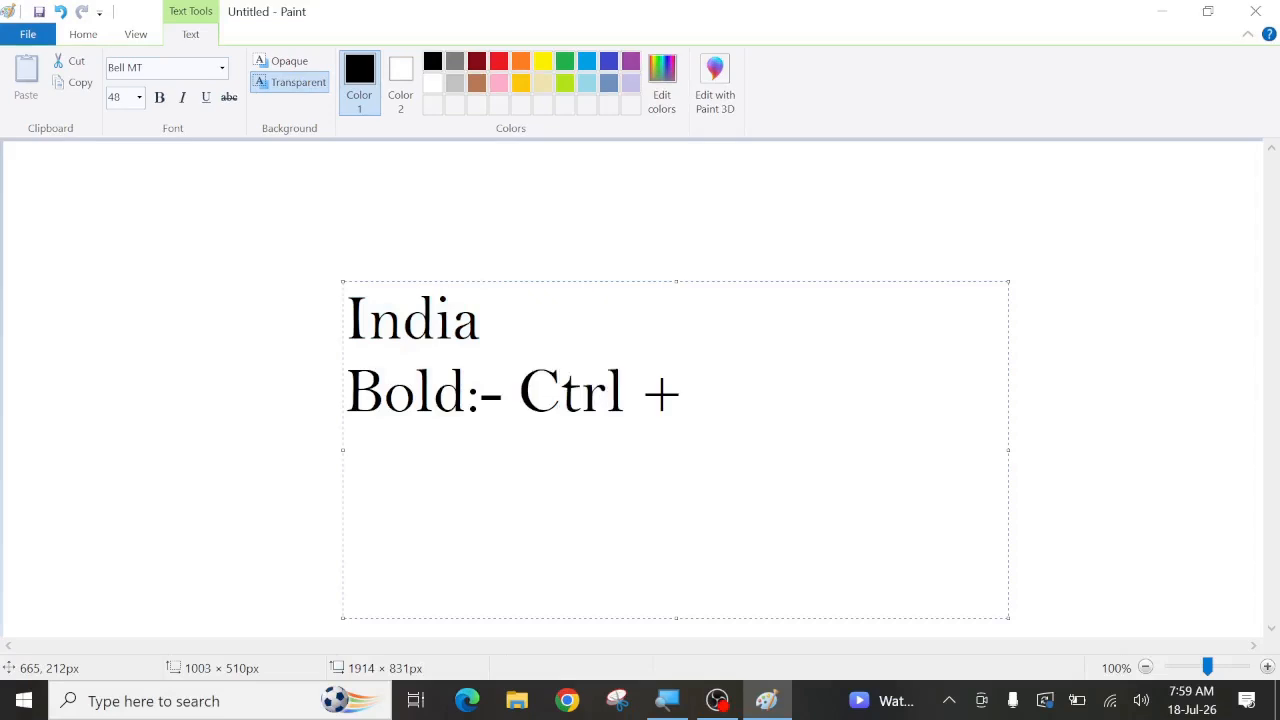
{"action": "type", "text": "B"}
{"action": "key", "text": "Return"}
- Write the line "Italic:- Ctrl + I" under the Bold line and start a new line
{"action": "type", "text": "Italic"}
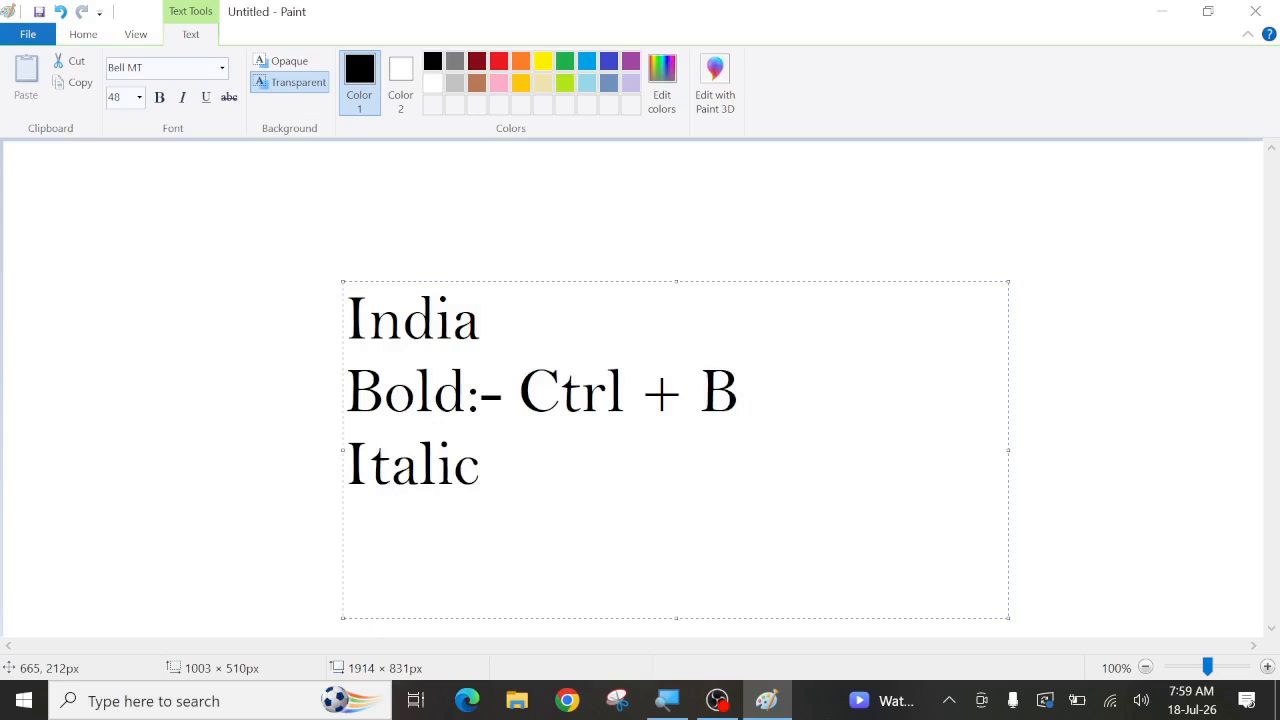
{"action": "type", "text": ":- Ctr"}
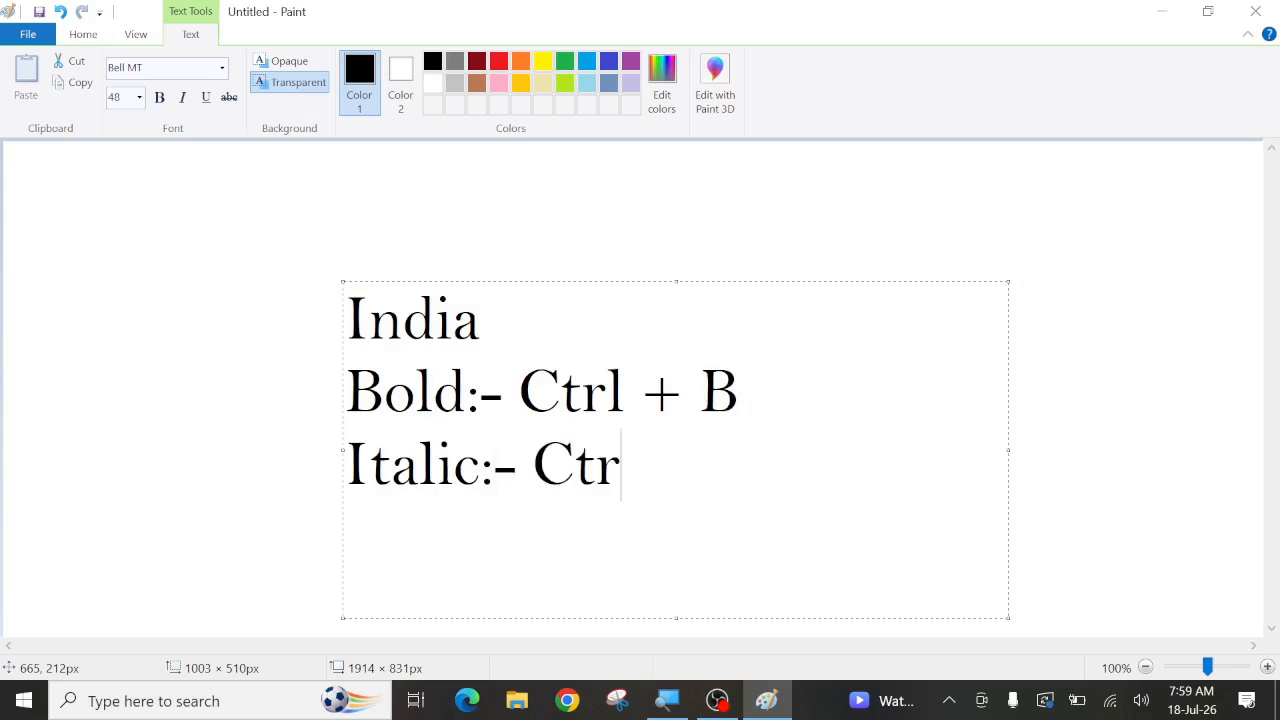
{"action": "type", "text": "l + I"}
{"action": "key", "text": "Return"}
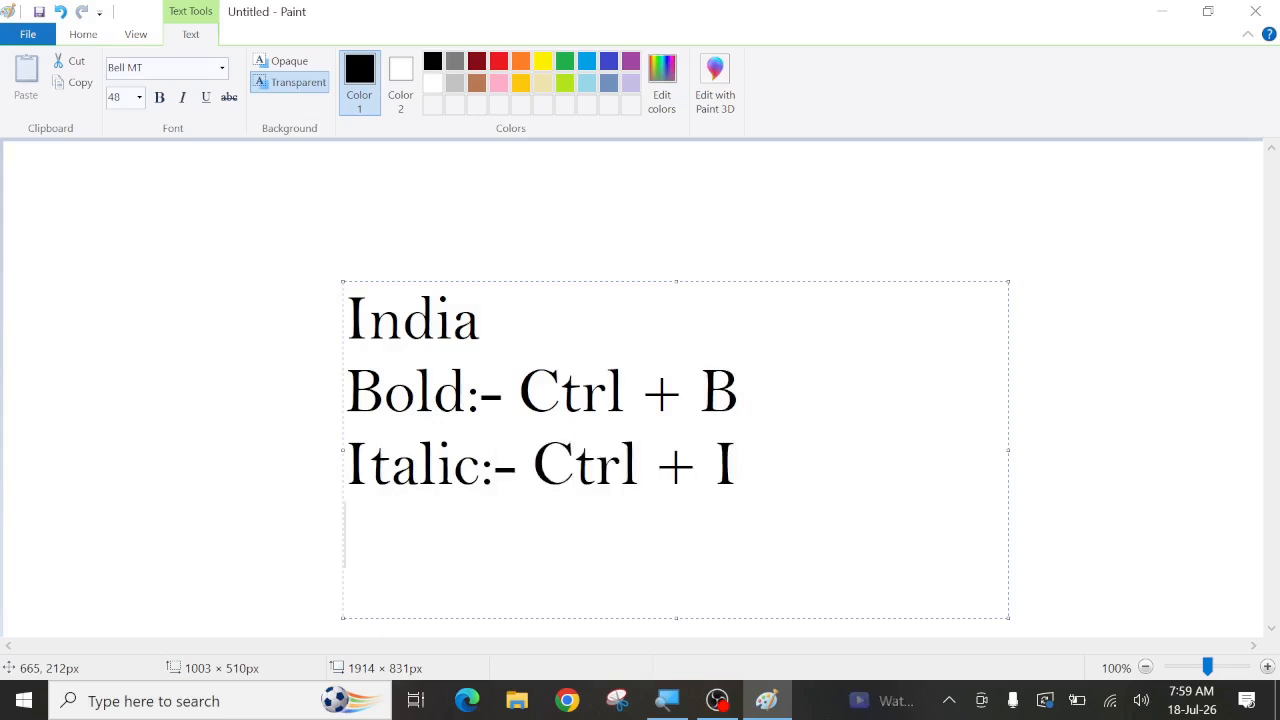
- Write the line "Underline:- Ctrl + U" under the Italic line in the text box
{"action": "type", "text": "Underli"}
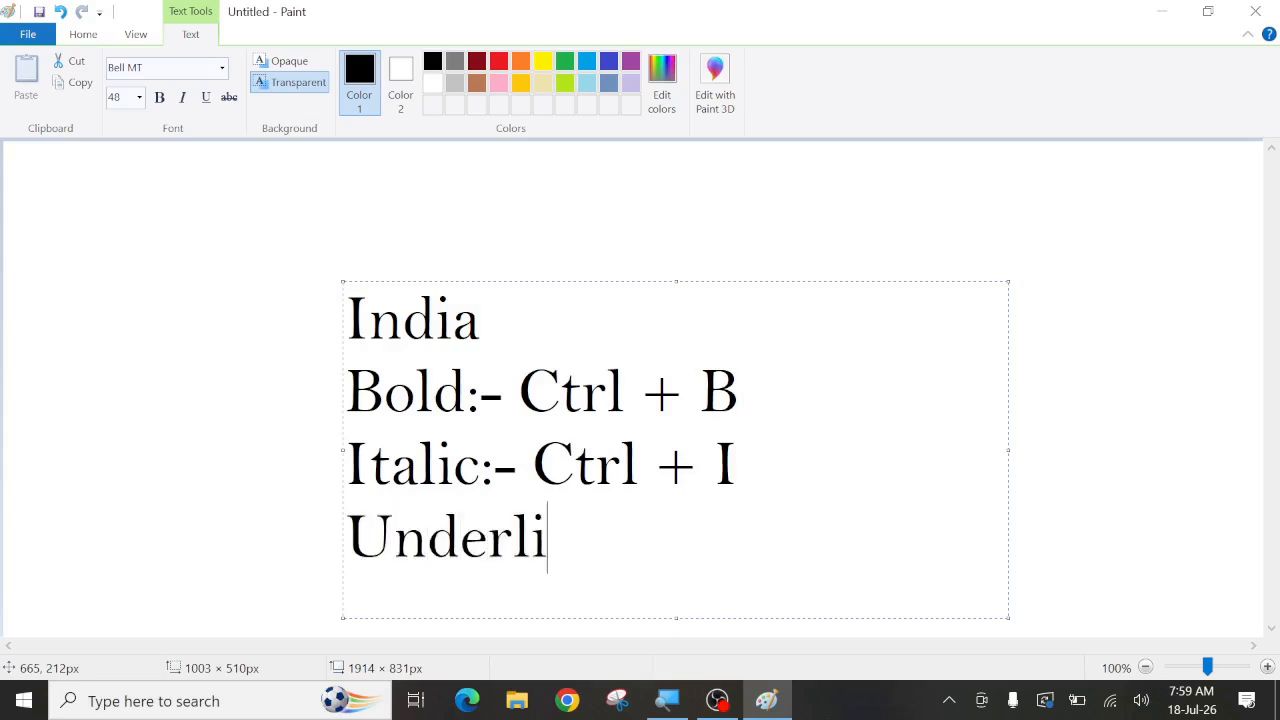
{"action": "type", "text": "ne:-"}
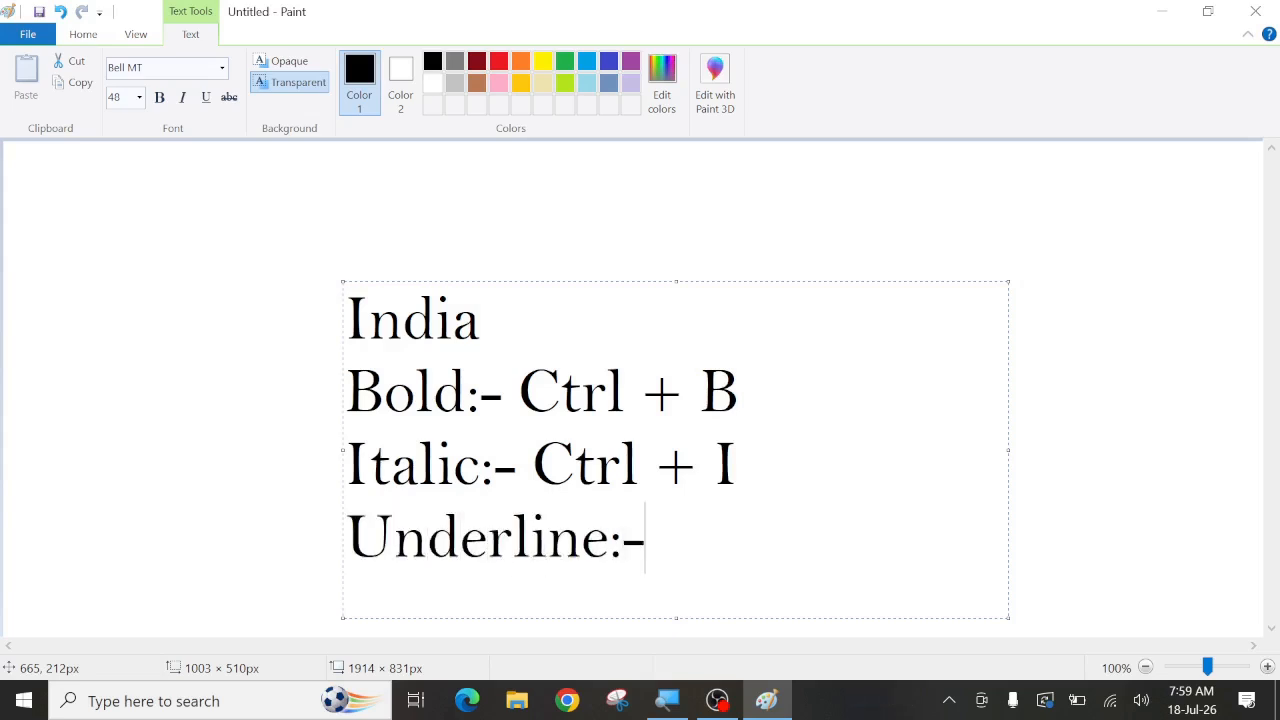
{"action": "type", "text": " Ctrl +"}
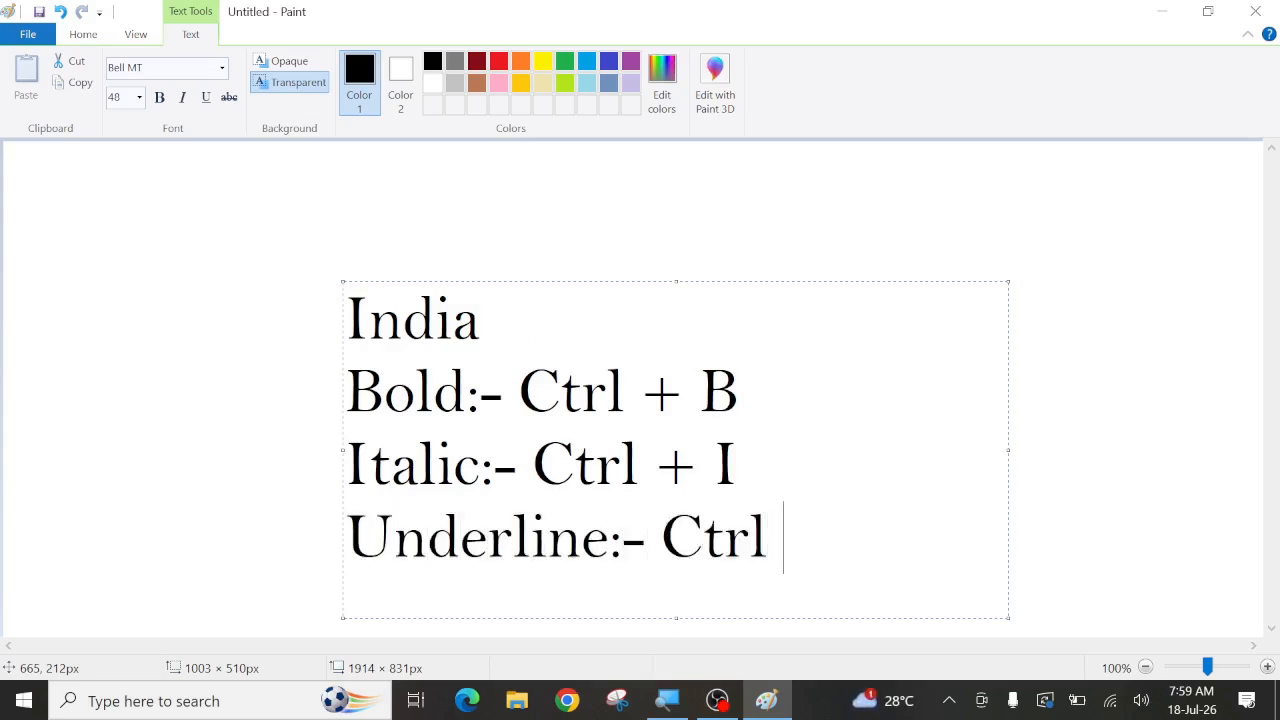
{"action": "type", "text": " U"}
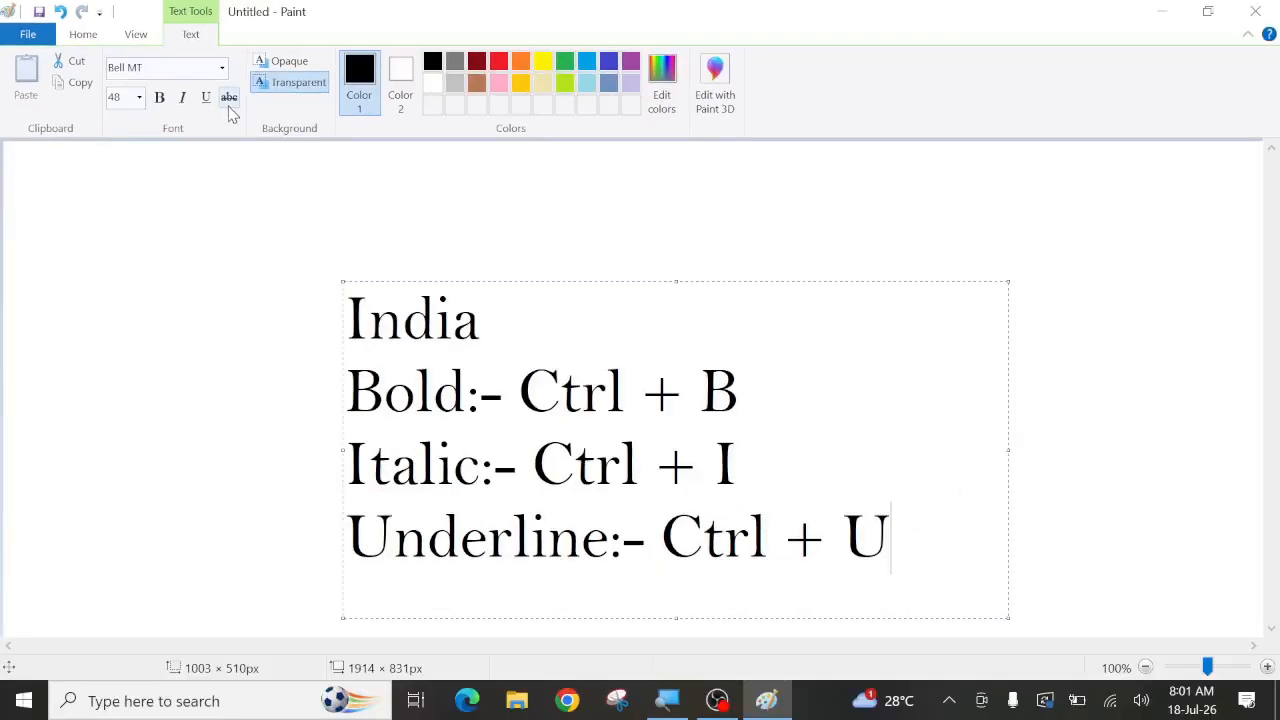
- Apply strikethrough to the line "Bold:- Ctrl + B", remove it again and deselect the line
{"action": "left_click_drag", "start_coordinate": [757, 394], "coordinate": [345, 394]}
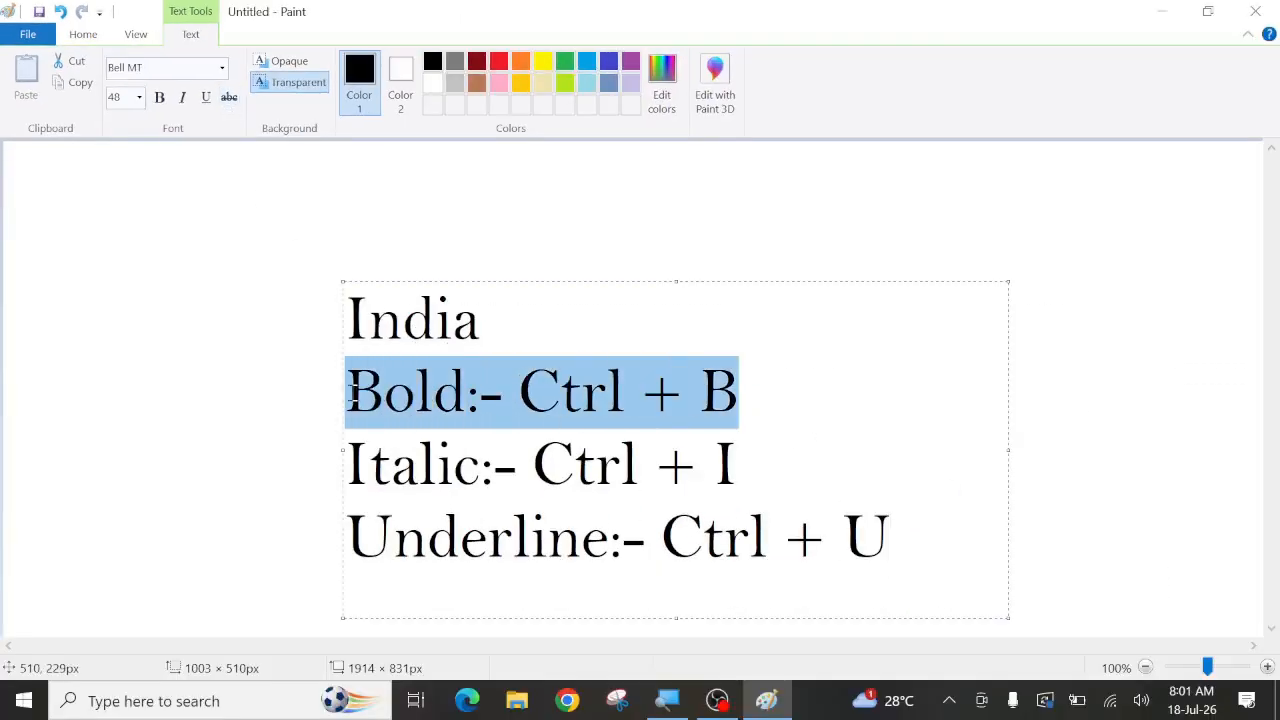
{"action": "left_click", "coordinate": [228, 97]}
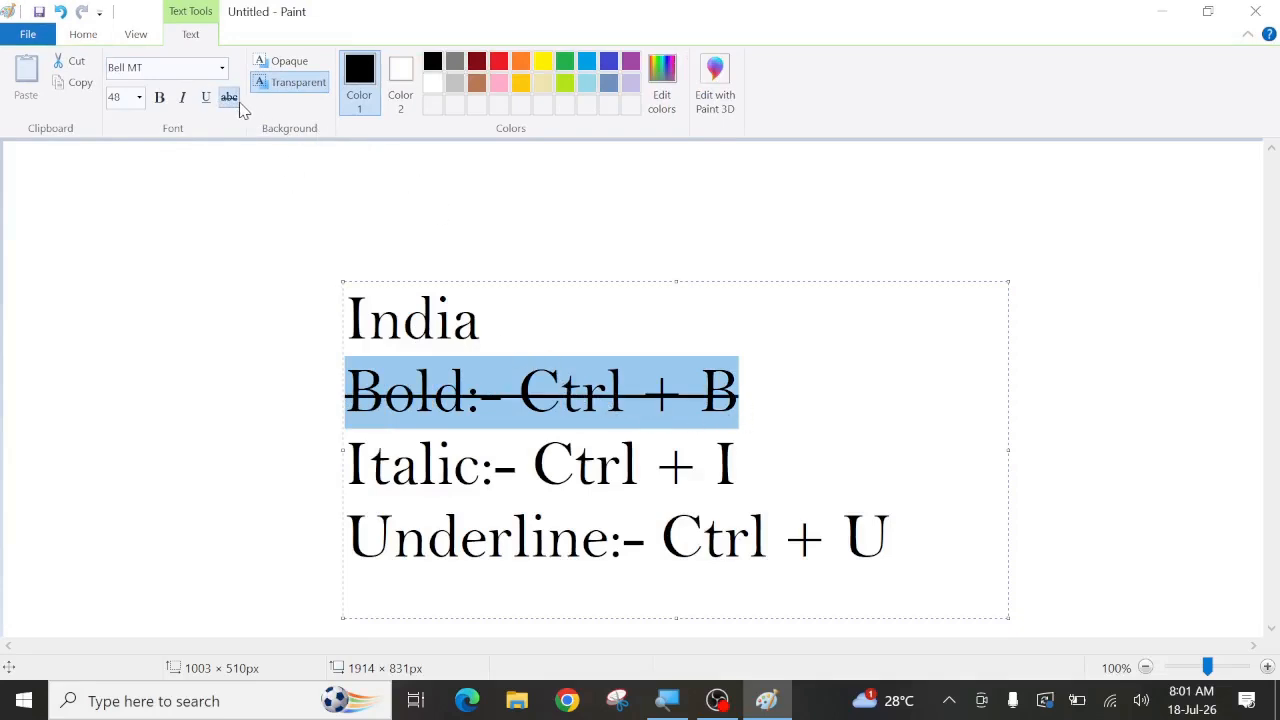
{"action": "left_click", "coordinate": [228, 97]}
{"action": "left_click", "coordinate": [774, 390]}
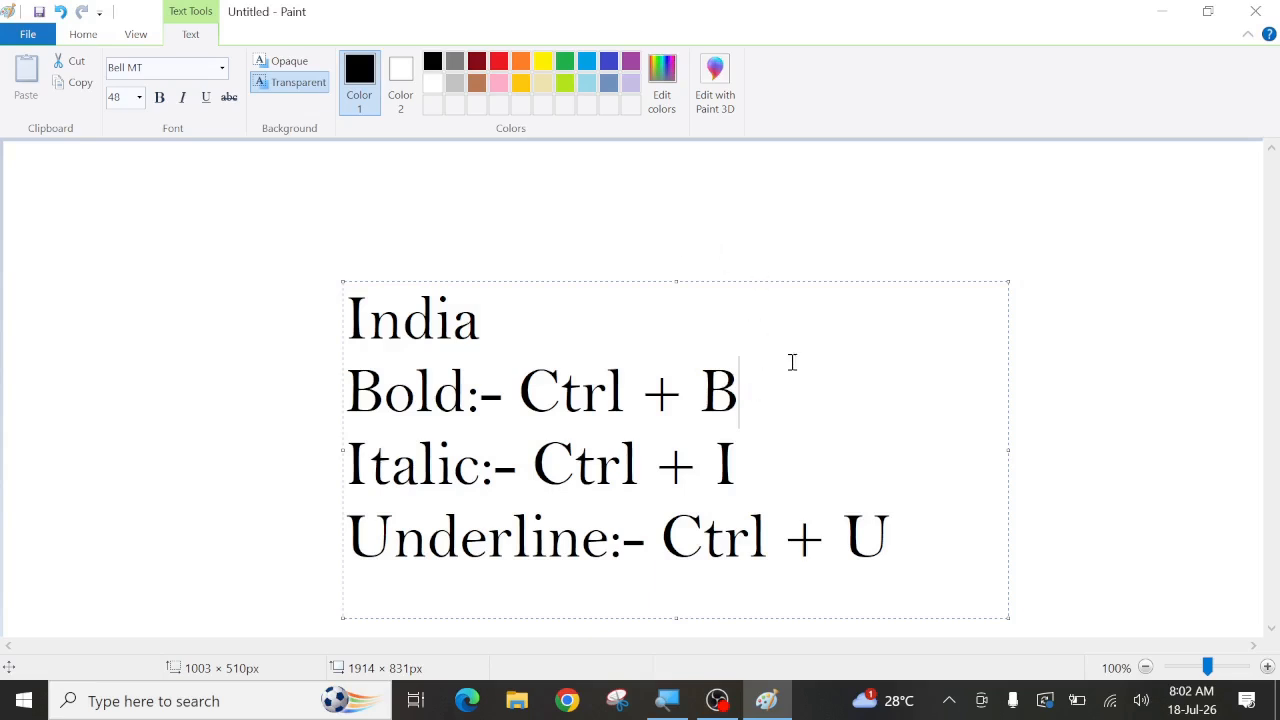
- Delete and retype the B ending the Bold line, commit the text box, and try to edit the committed text
{"action": "key", "text": "BackSpace"}
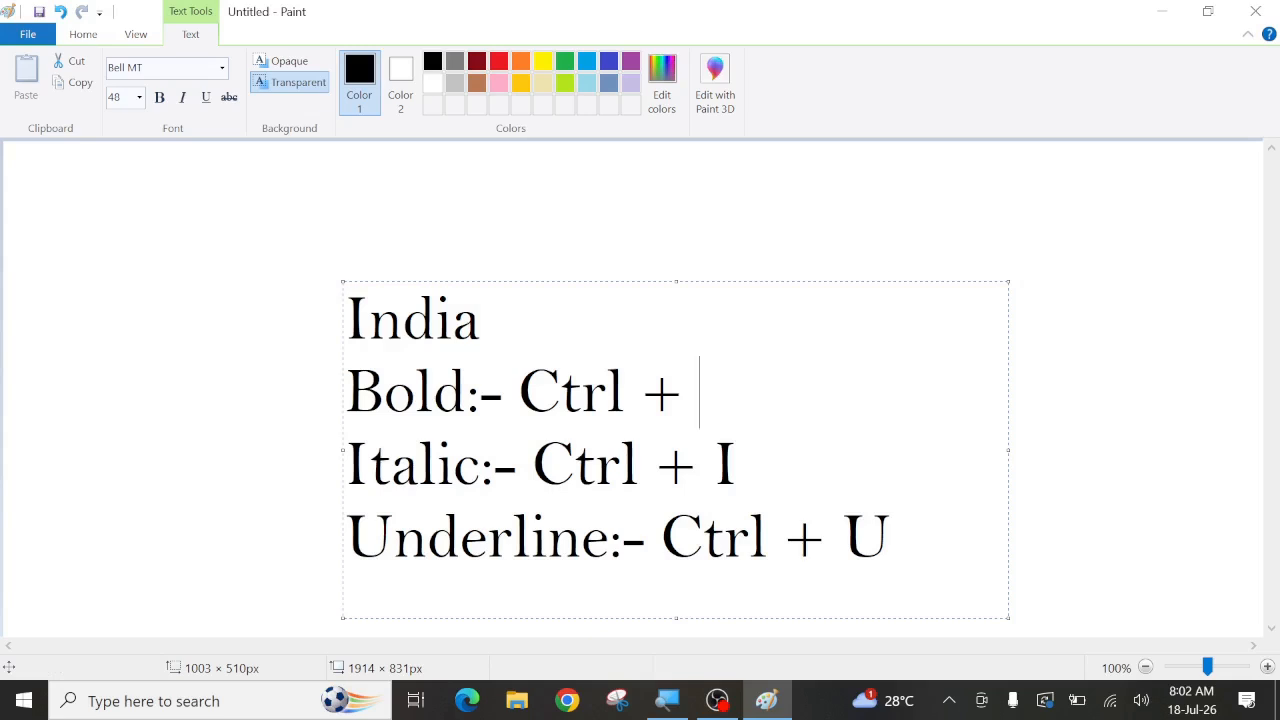
{"action": "type", "text": "B"}
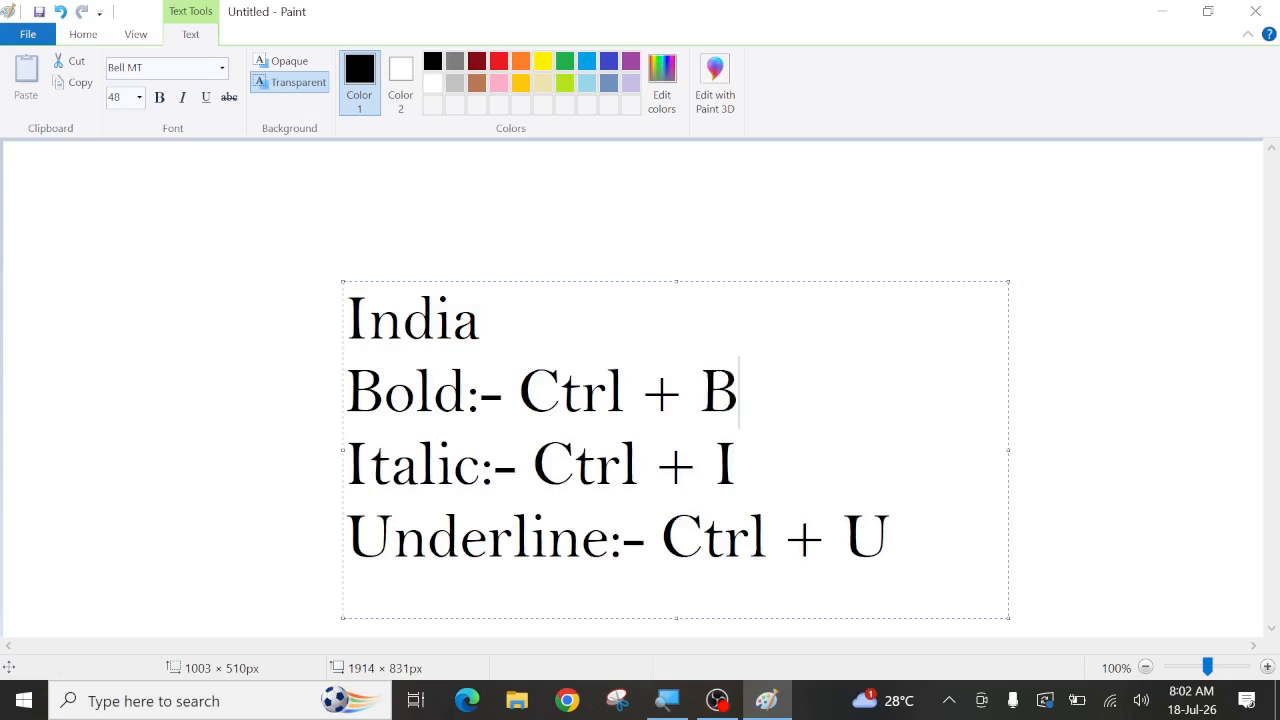
{"action": "left_click", "coordinate": [155, 318]}
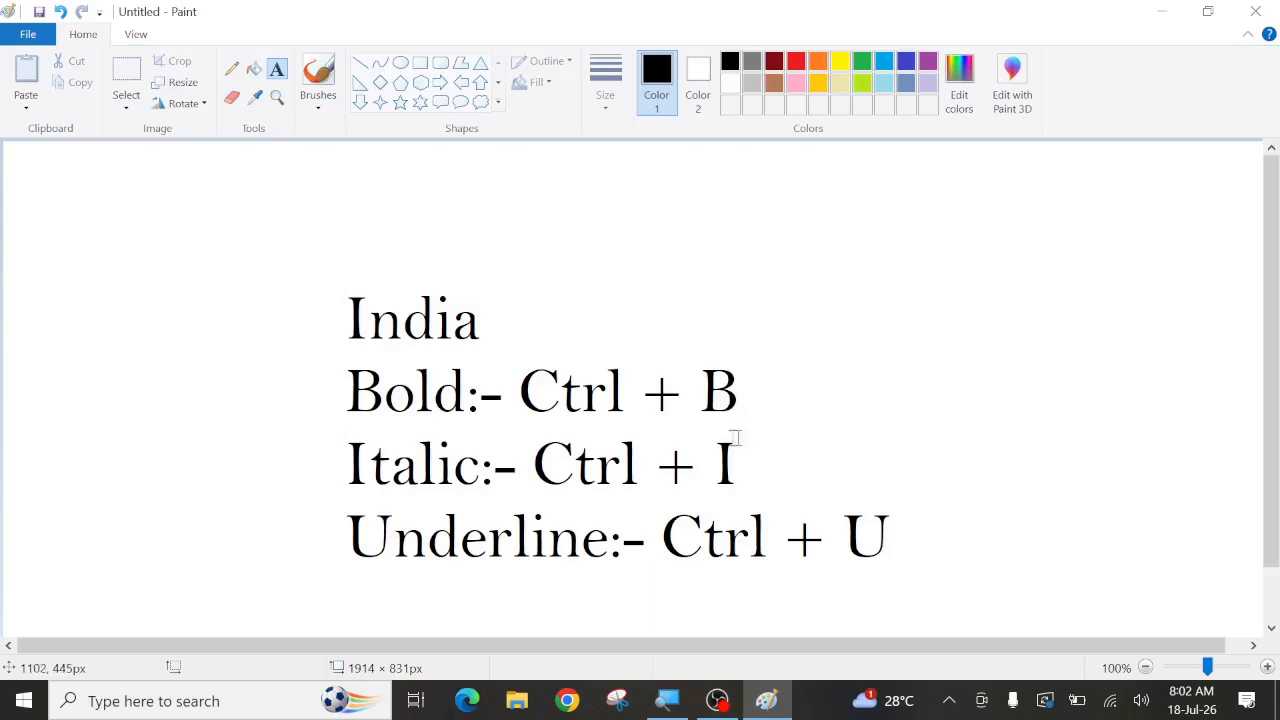
{"action": "left_click", "coordinate": [738, 390]}
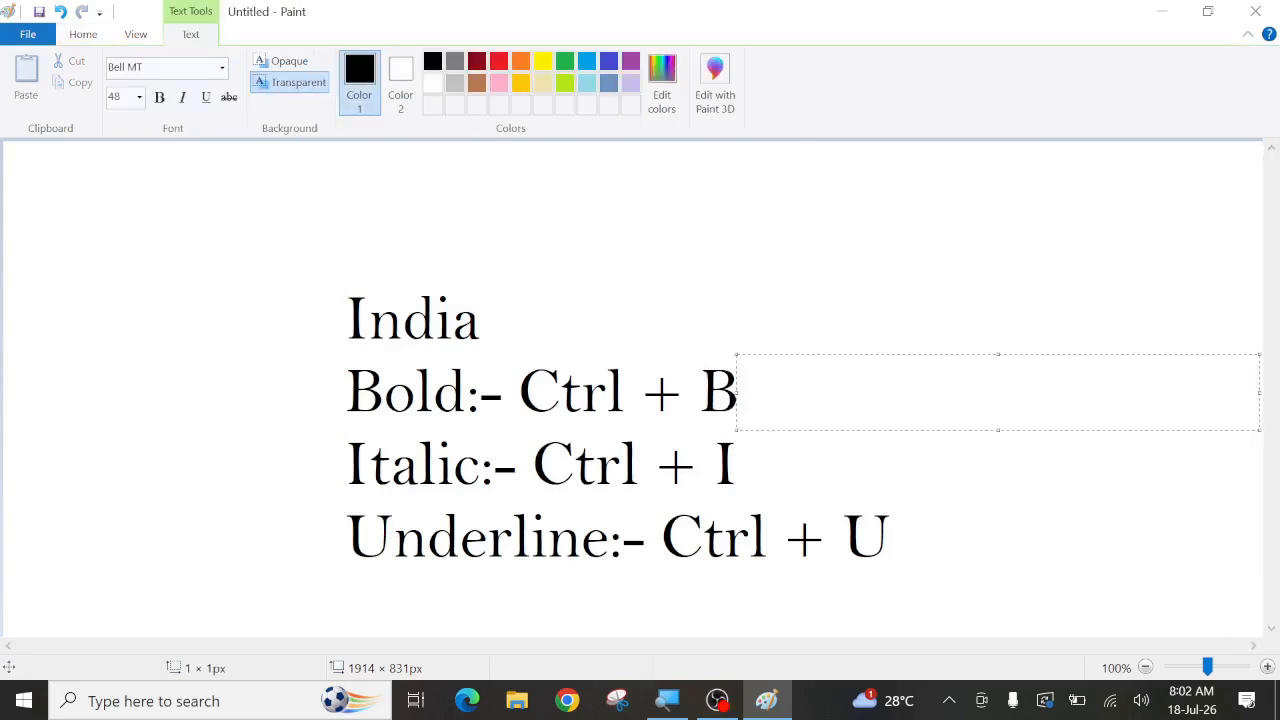
{"action": "left_click", "coordinate": [537, 431]}
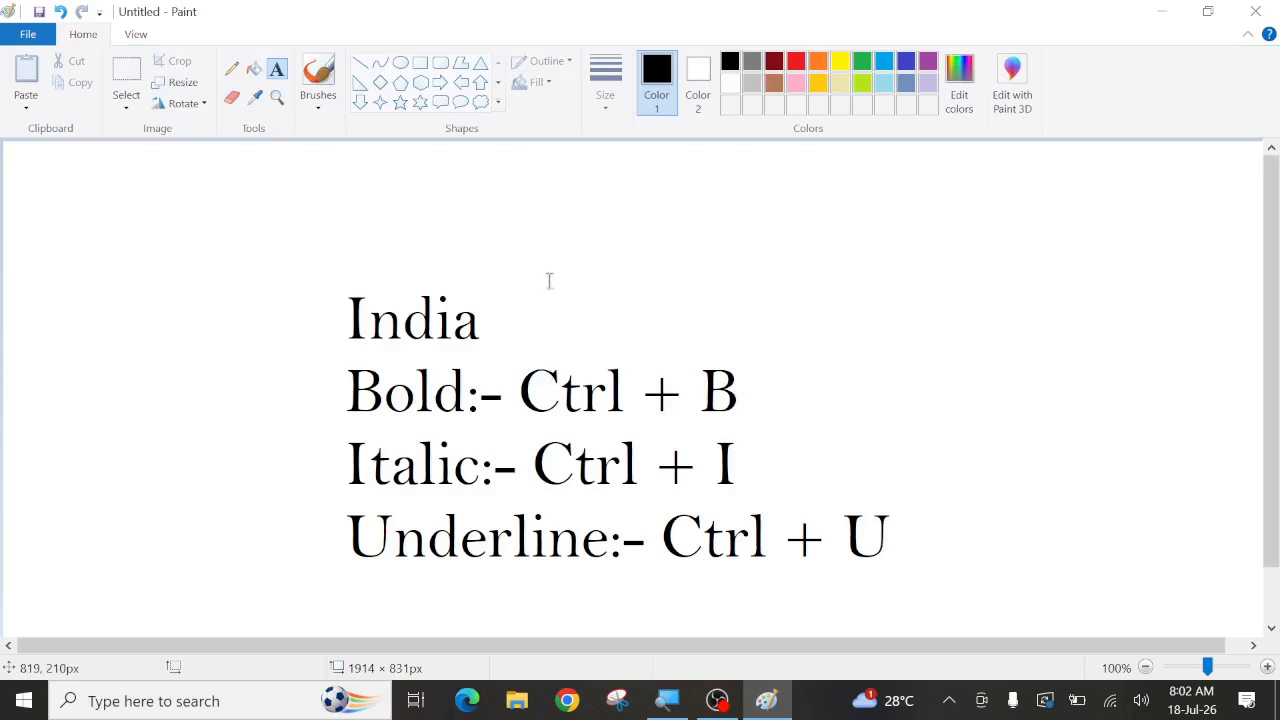
- Add a new text box beside the word India containing the sample text "vxcv"
{"action": "left_click", "coordinate": [595, 287]}
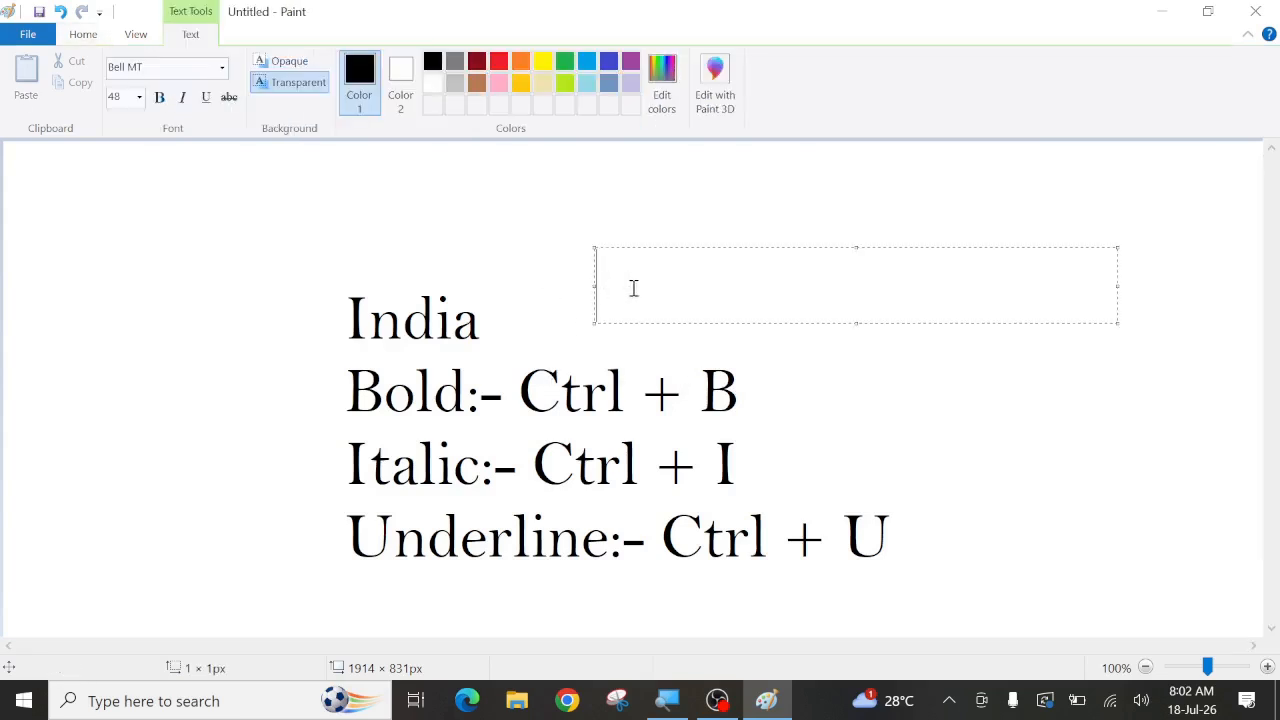
{"action": "type", "text": "vxcvxcv"}
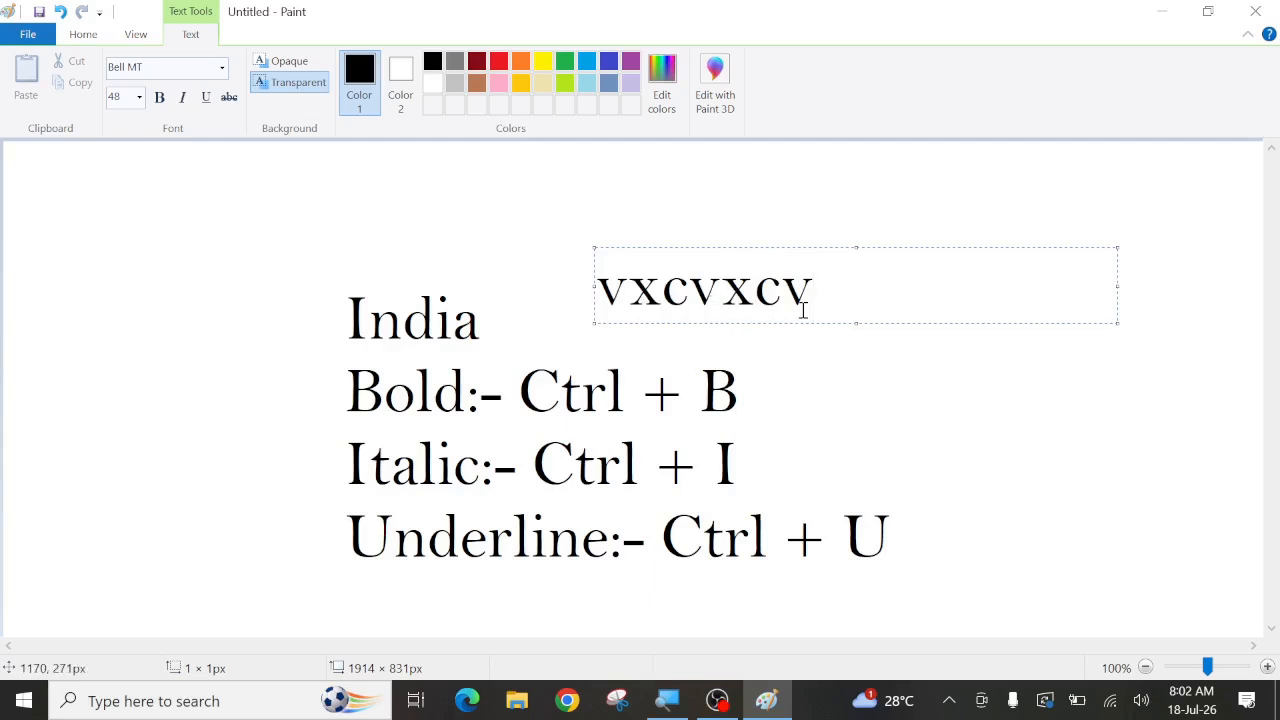
{"action": "key", "text": "BackSpace"}
{"action": "key", "text": "BackSpace"}
{"action": "key", "text": "BackSpace"}
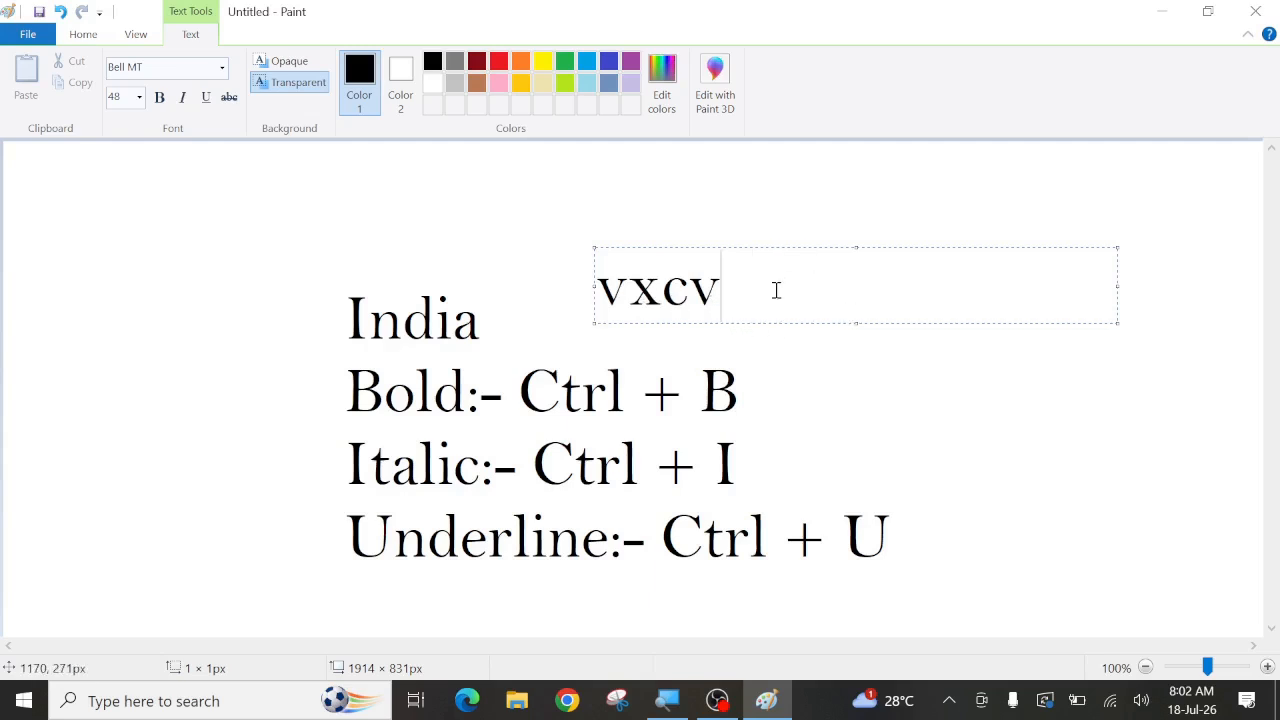
- Set the last three letters of the sample text to Arial Black and commit the text box
{"action": "key", "text": "shift+Left"}
{"action": "key", "text": "shift+Left"}
{"action": "key", "text": "shift+Left"}
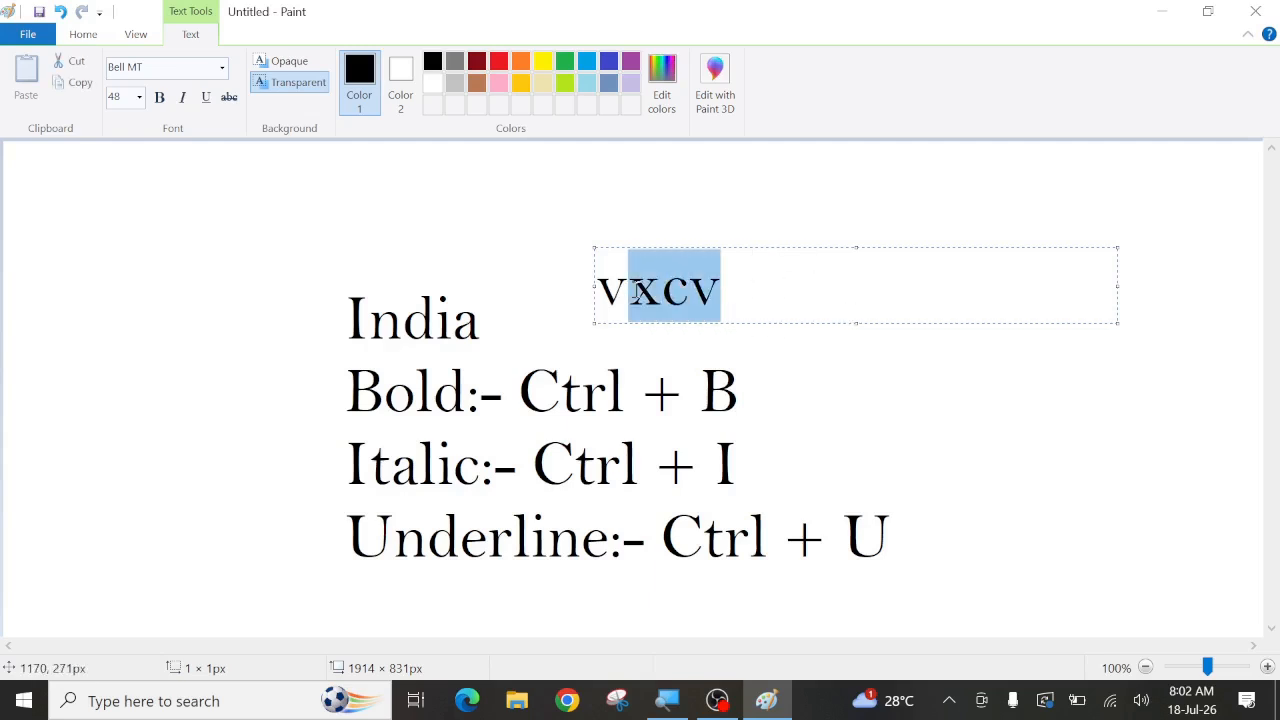
{"action": "left_click", "coordinate": [222, 67]}
{"action": "left_click", "coordinate": [97, 137]}
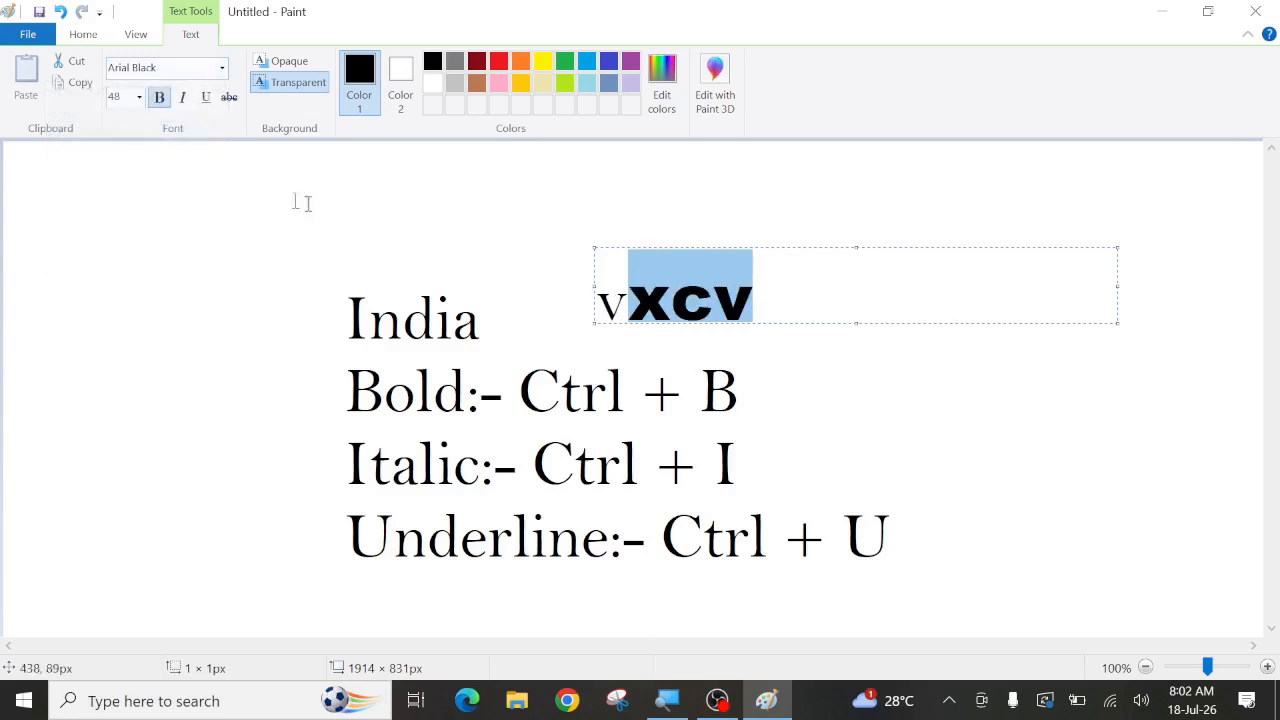
{"action": "left_click", "coordinate": [858, 321]}
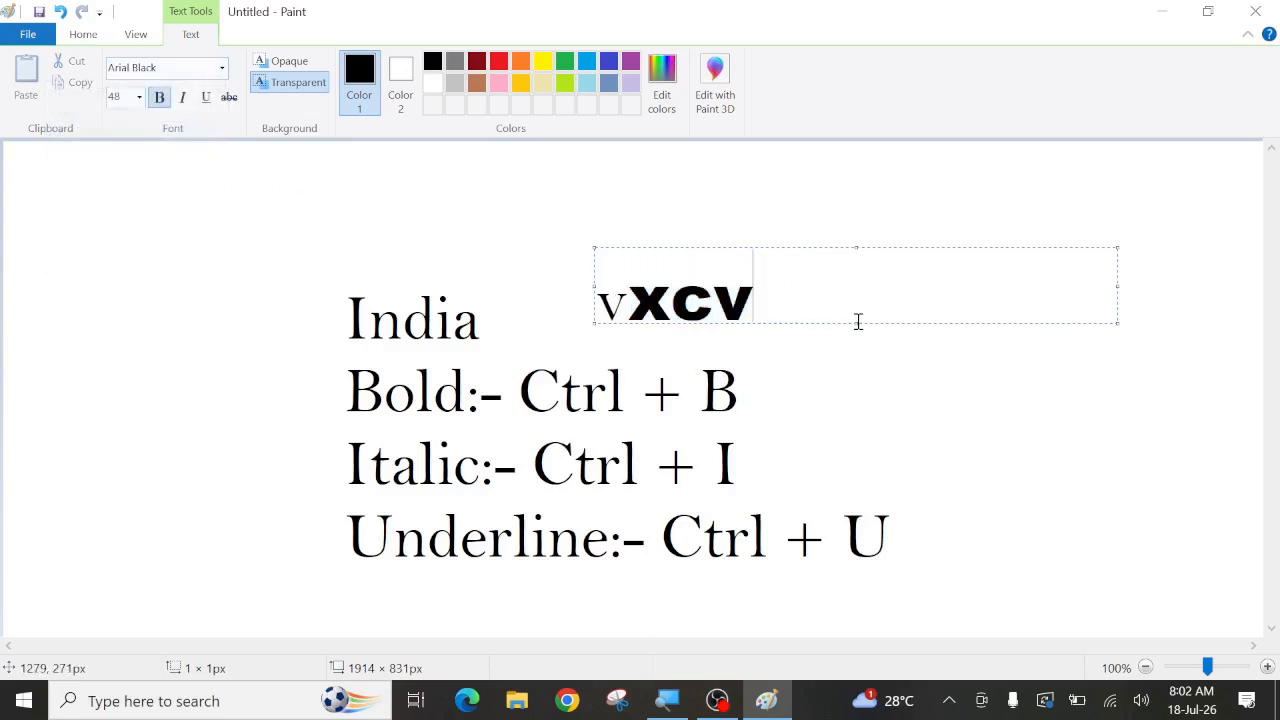
{"action": "left_click", "coordinate": [857, 380]}
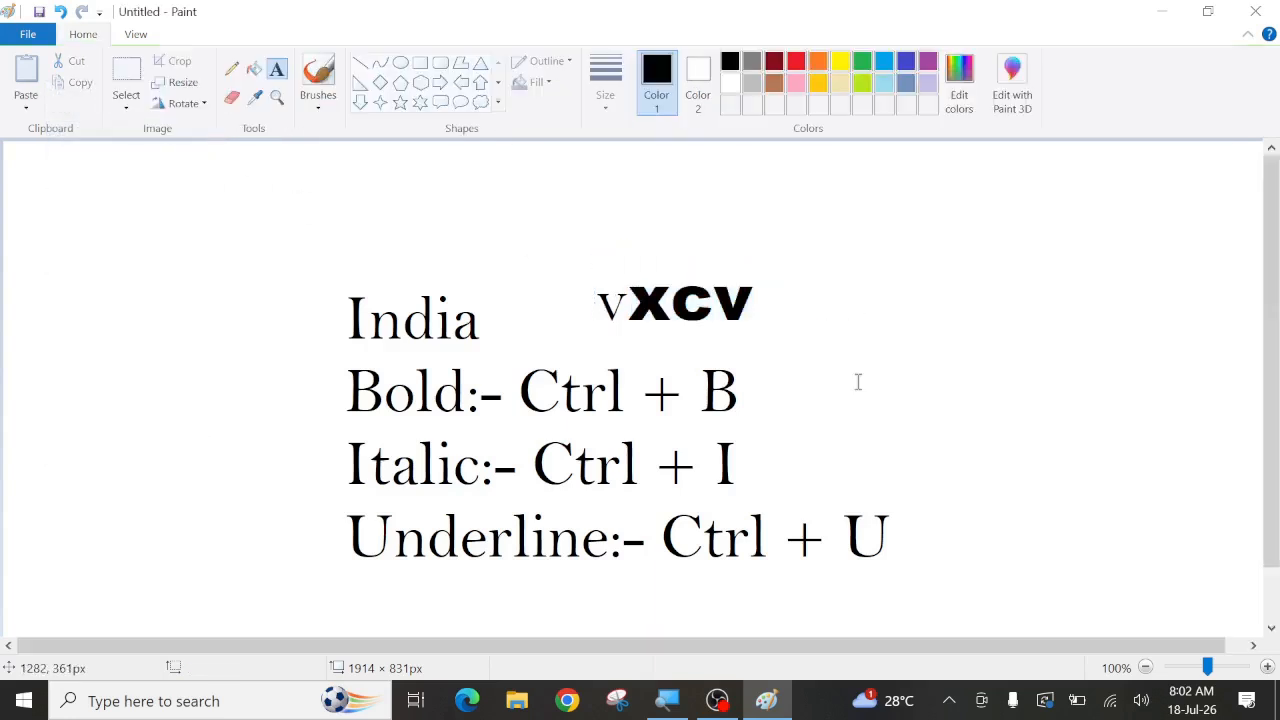
- Try to reselect the committed sample text, including with a text box enlarged to 790 × 521 px over it, and discard the empty boxes
{"action": "left_click", "coordinate": [761, 298]}
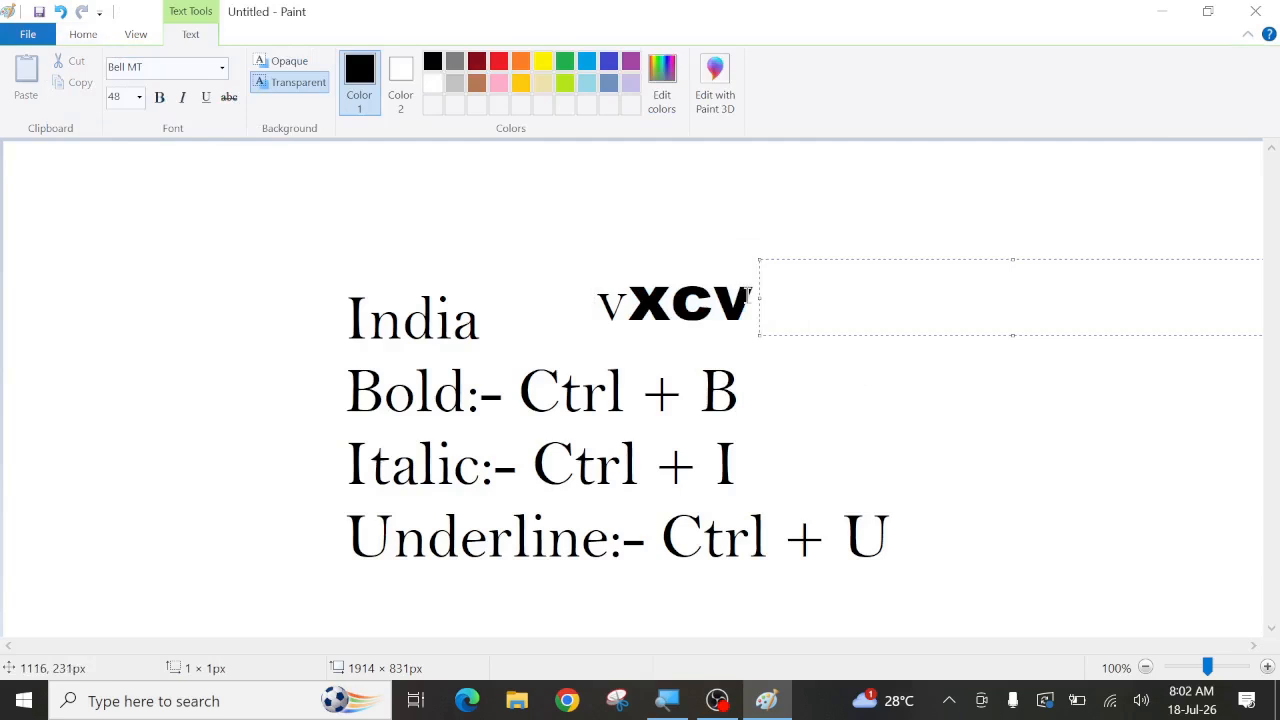
{"action": "left_click_drag", "start_coordinate": [748, 295], "coordinate": [612, 293]}
{"action": "left_click", "coordinate": [835, 364]}
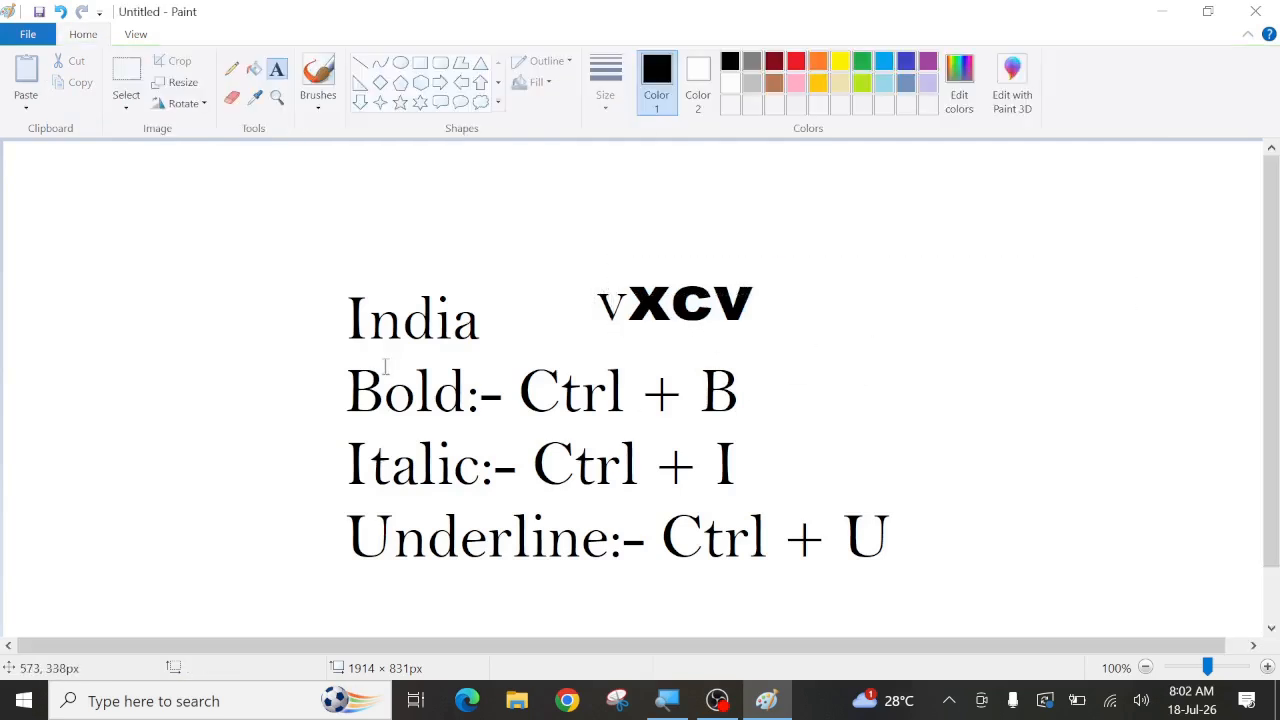
{"action": "left_click", "coordinate": [489, 259]}
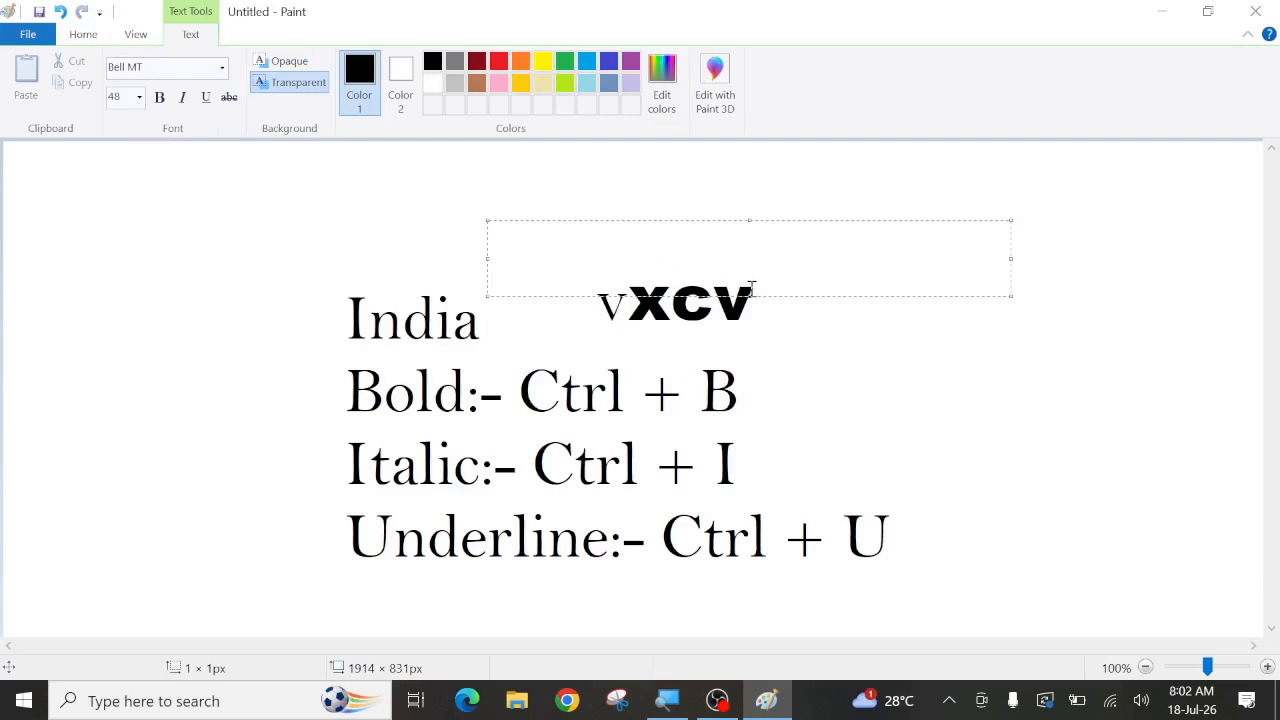
{"action": "left_click_drag", "start_coordinate": [751, 296], "coordinate": [751, 566]}
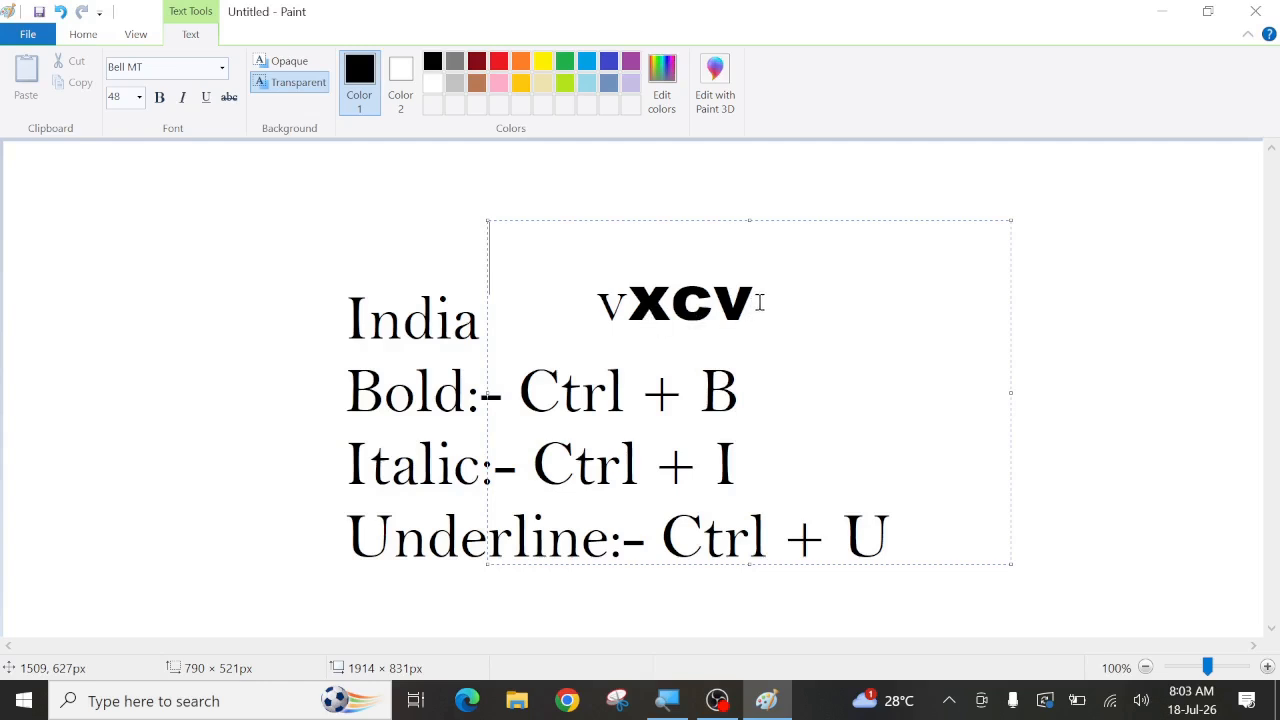
{"action": "left_click_drag", "start_coordinate": [760, 302], "coordinate": [627, 304]}
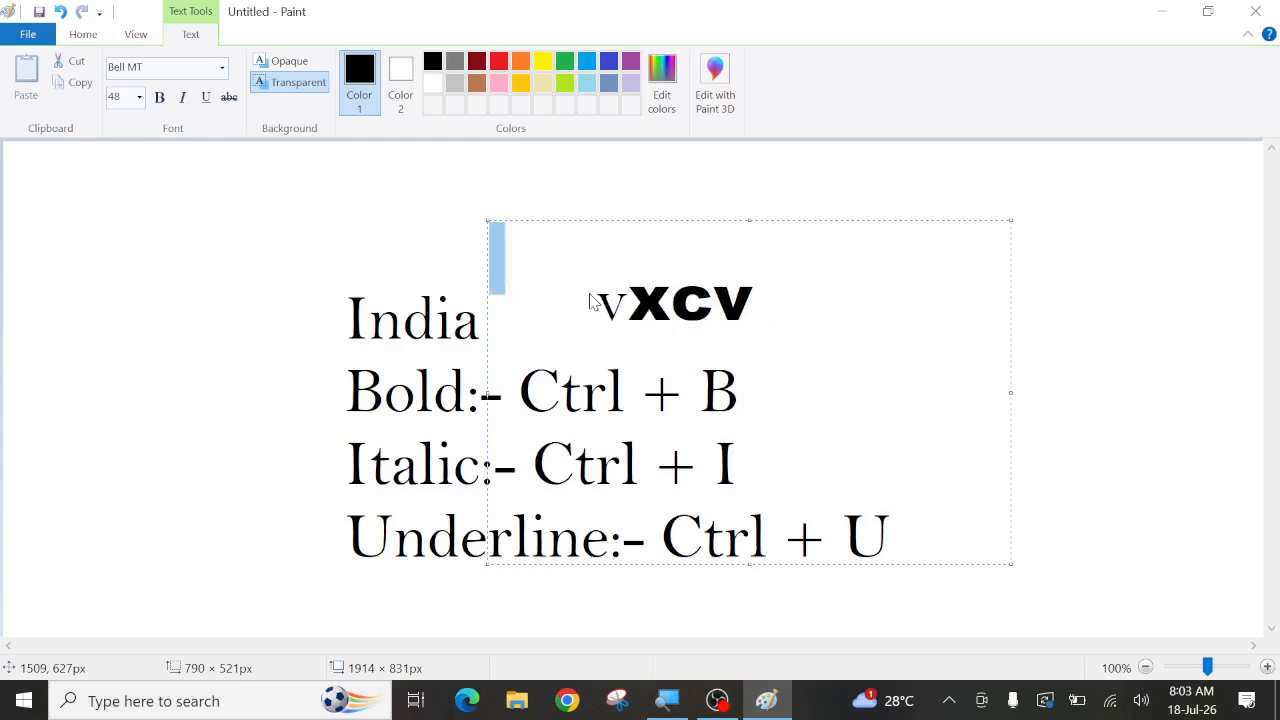
{"action": "left_click", "coordinate": [370, 288]}
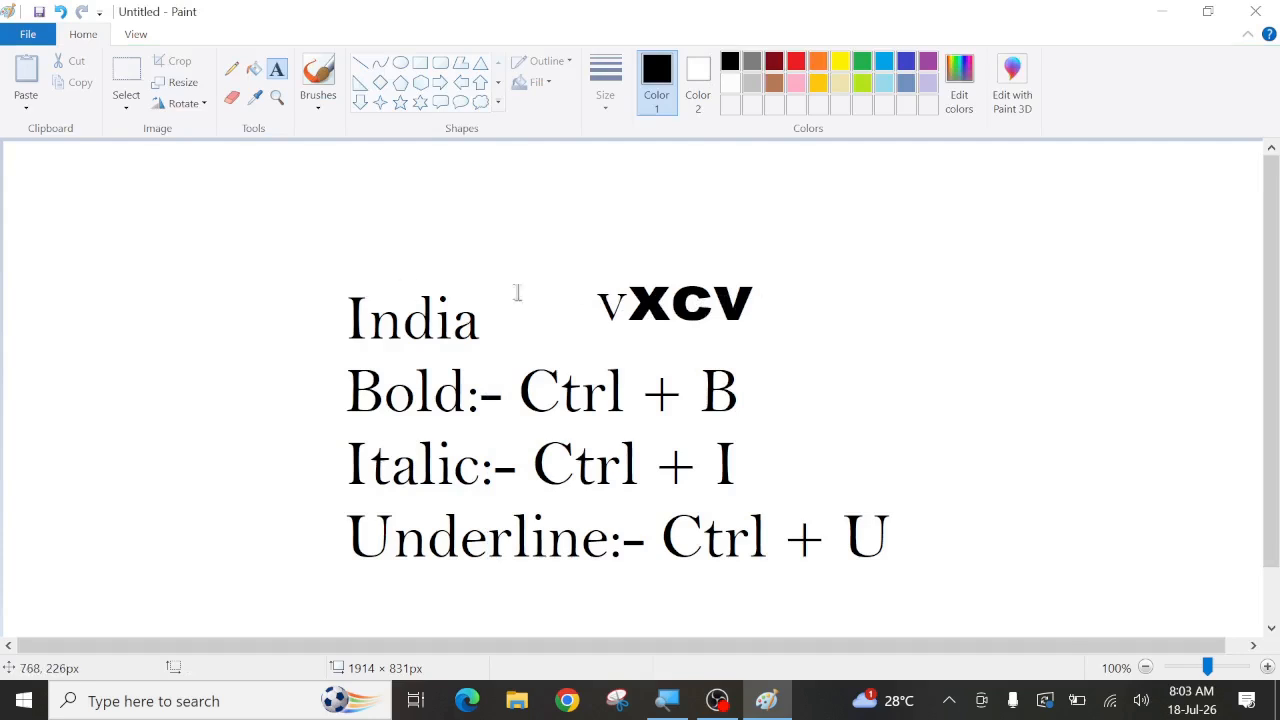
- Write the sample lines "xfvv", "v" and "vc" in a new text box above India and commit it
{"action": "left_click", "coordinate": [371, 191]}
{"action": "type", "text": "xfvv"}
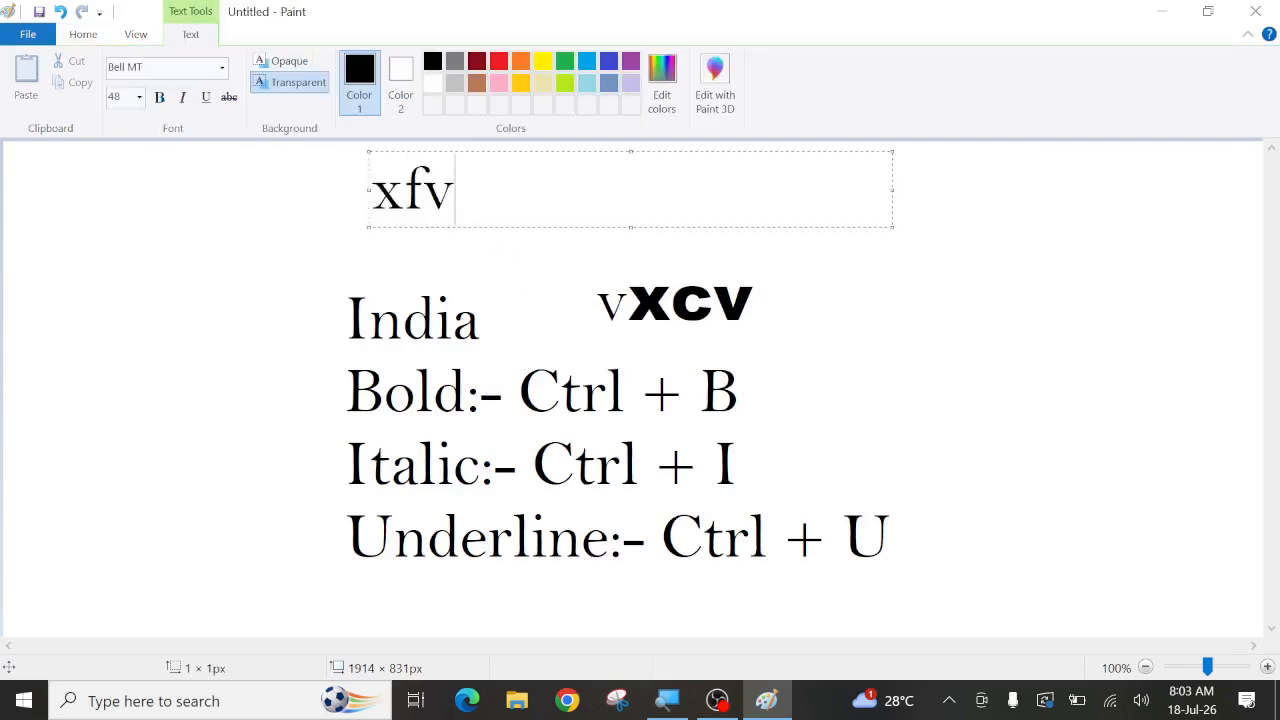
{"action": "key", "text": "Return"}
{"action": "type", "text": "v"}
{"action": "key", "text": "Return"}
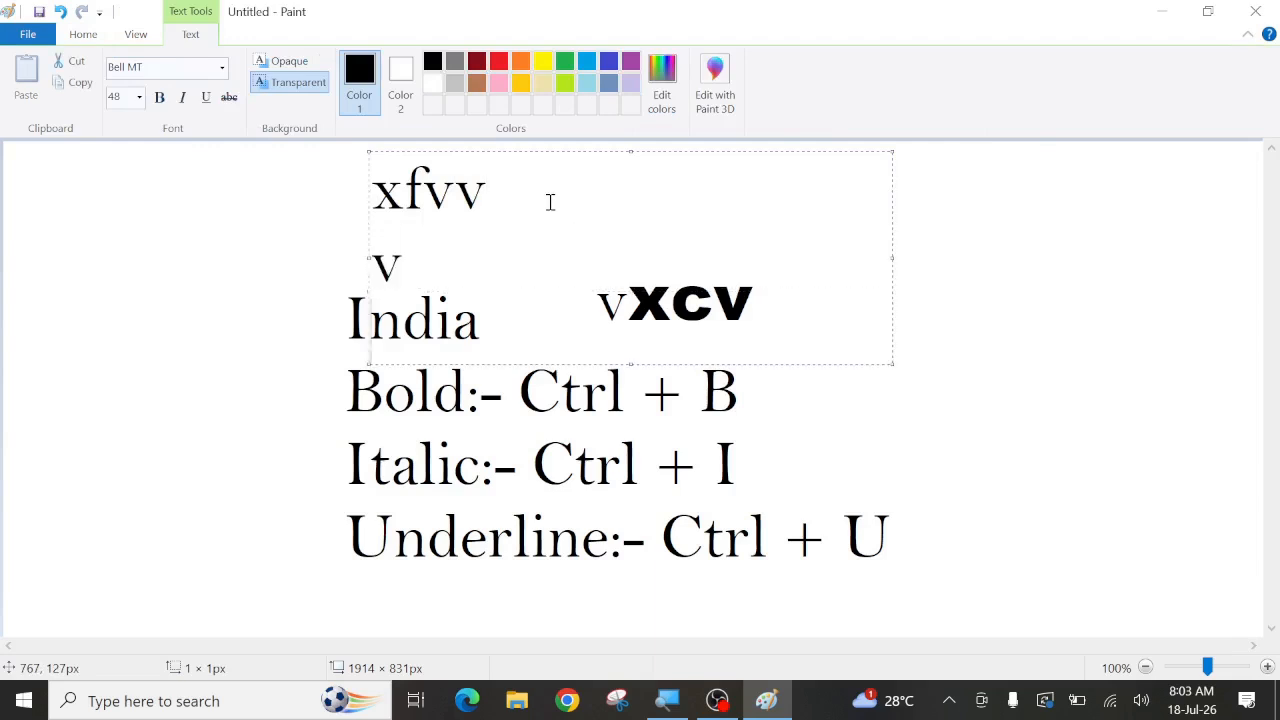
{"action": "type", "text": "vc"}
{"action": "key", "text": "Return"}
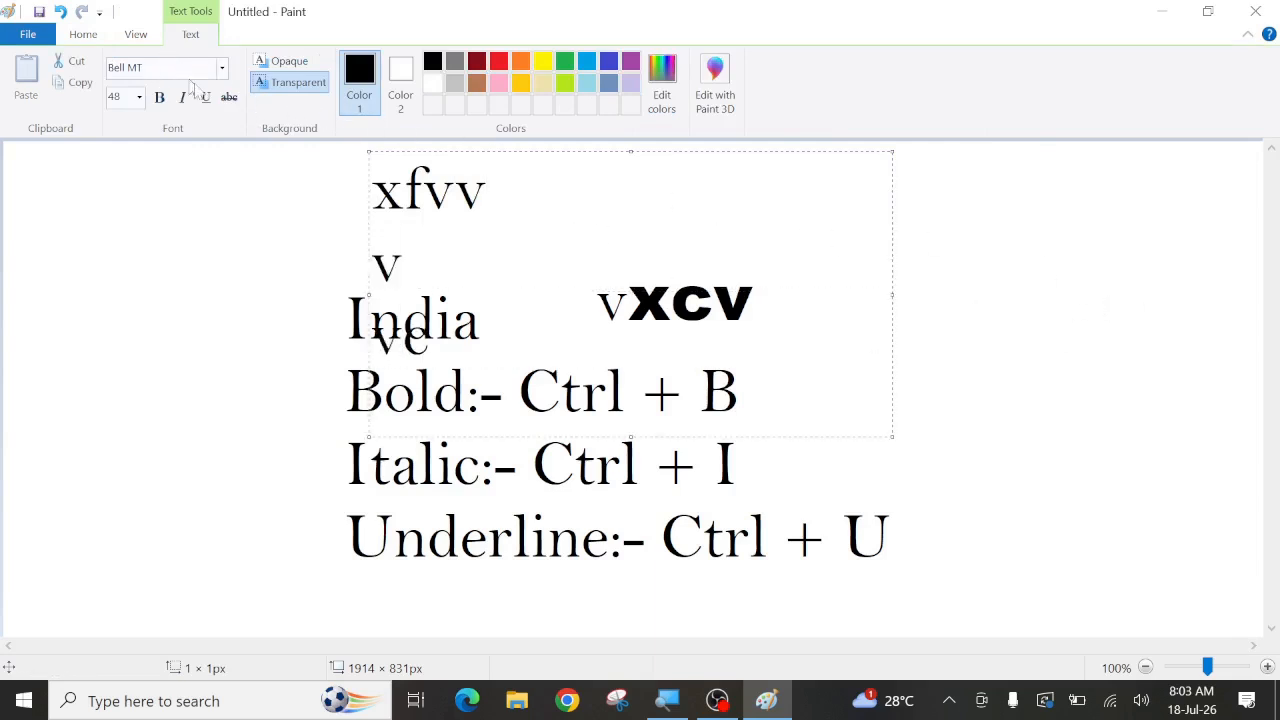
{"action": "left_click", "coordinate": [1023, 323]}
- Undo both sample texts and start a new text box above the word India
{"action": "key", "text": "ctrl+z"}
{"action": "key", "text": "ctrl+z"}
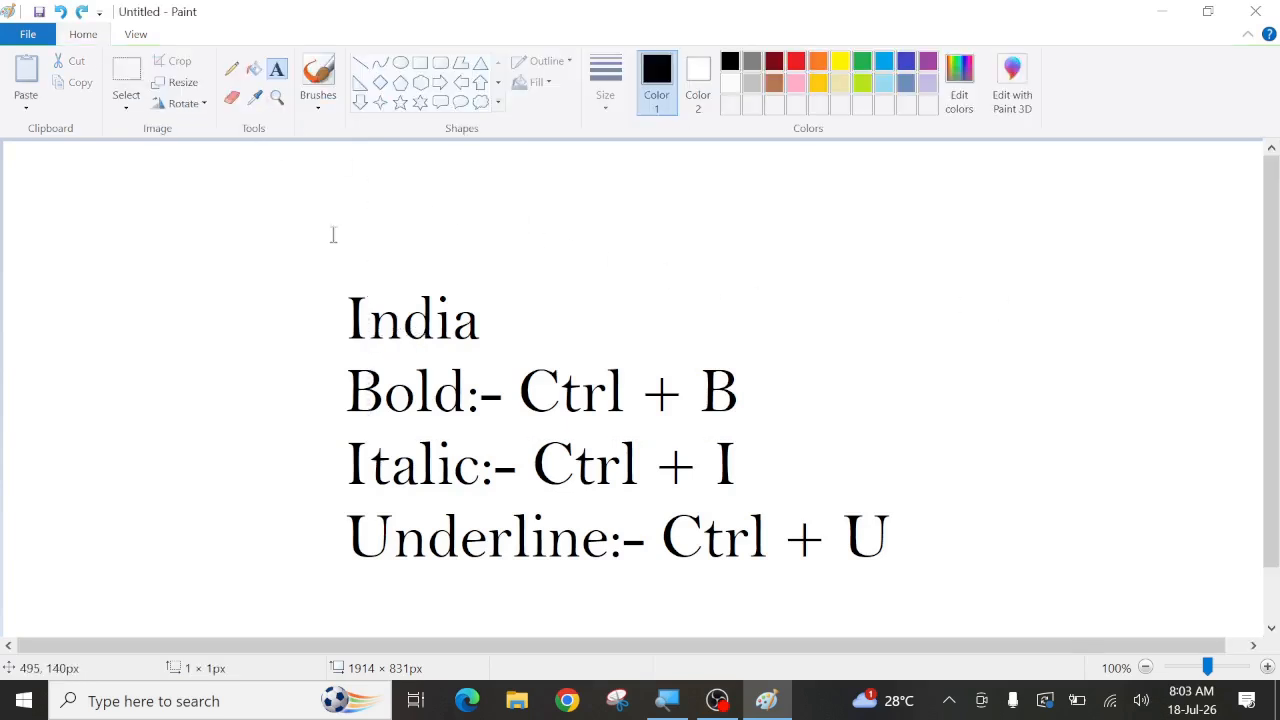
{"action": "left_click", "coordinate": [331, 200]}
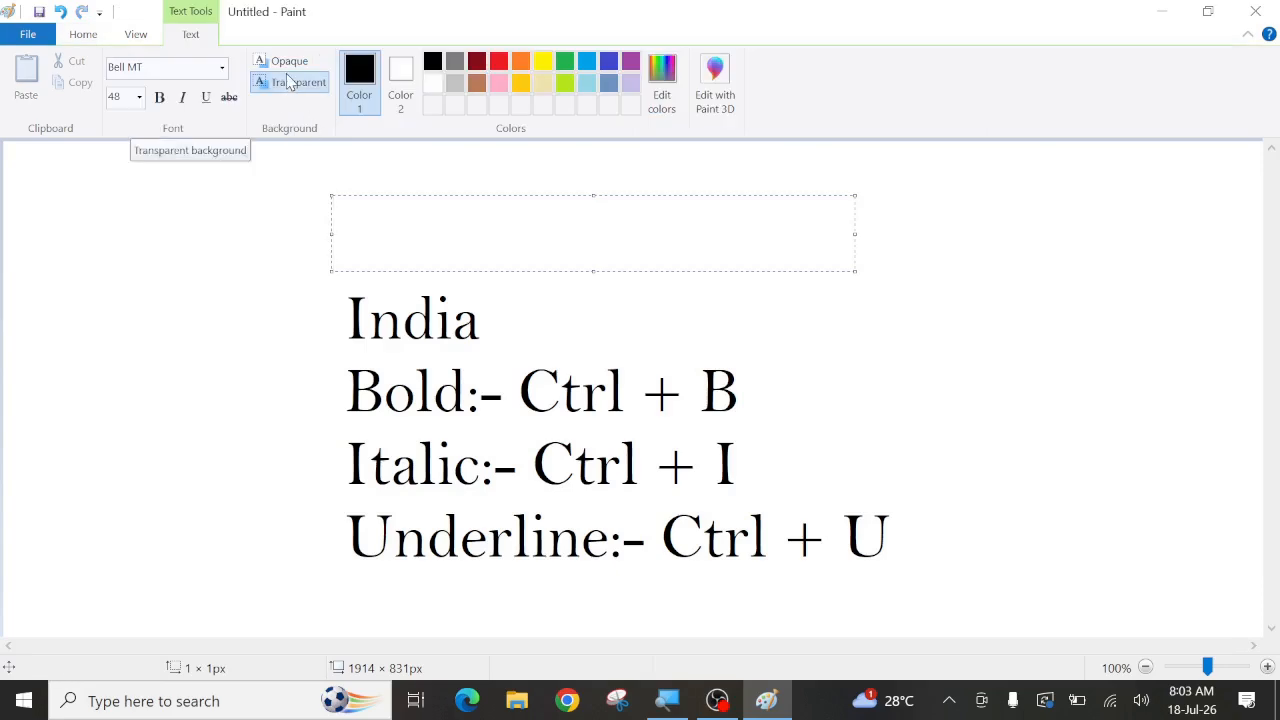